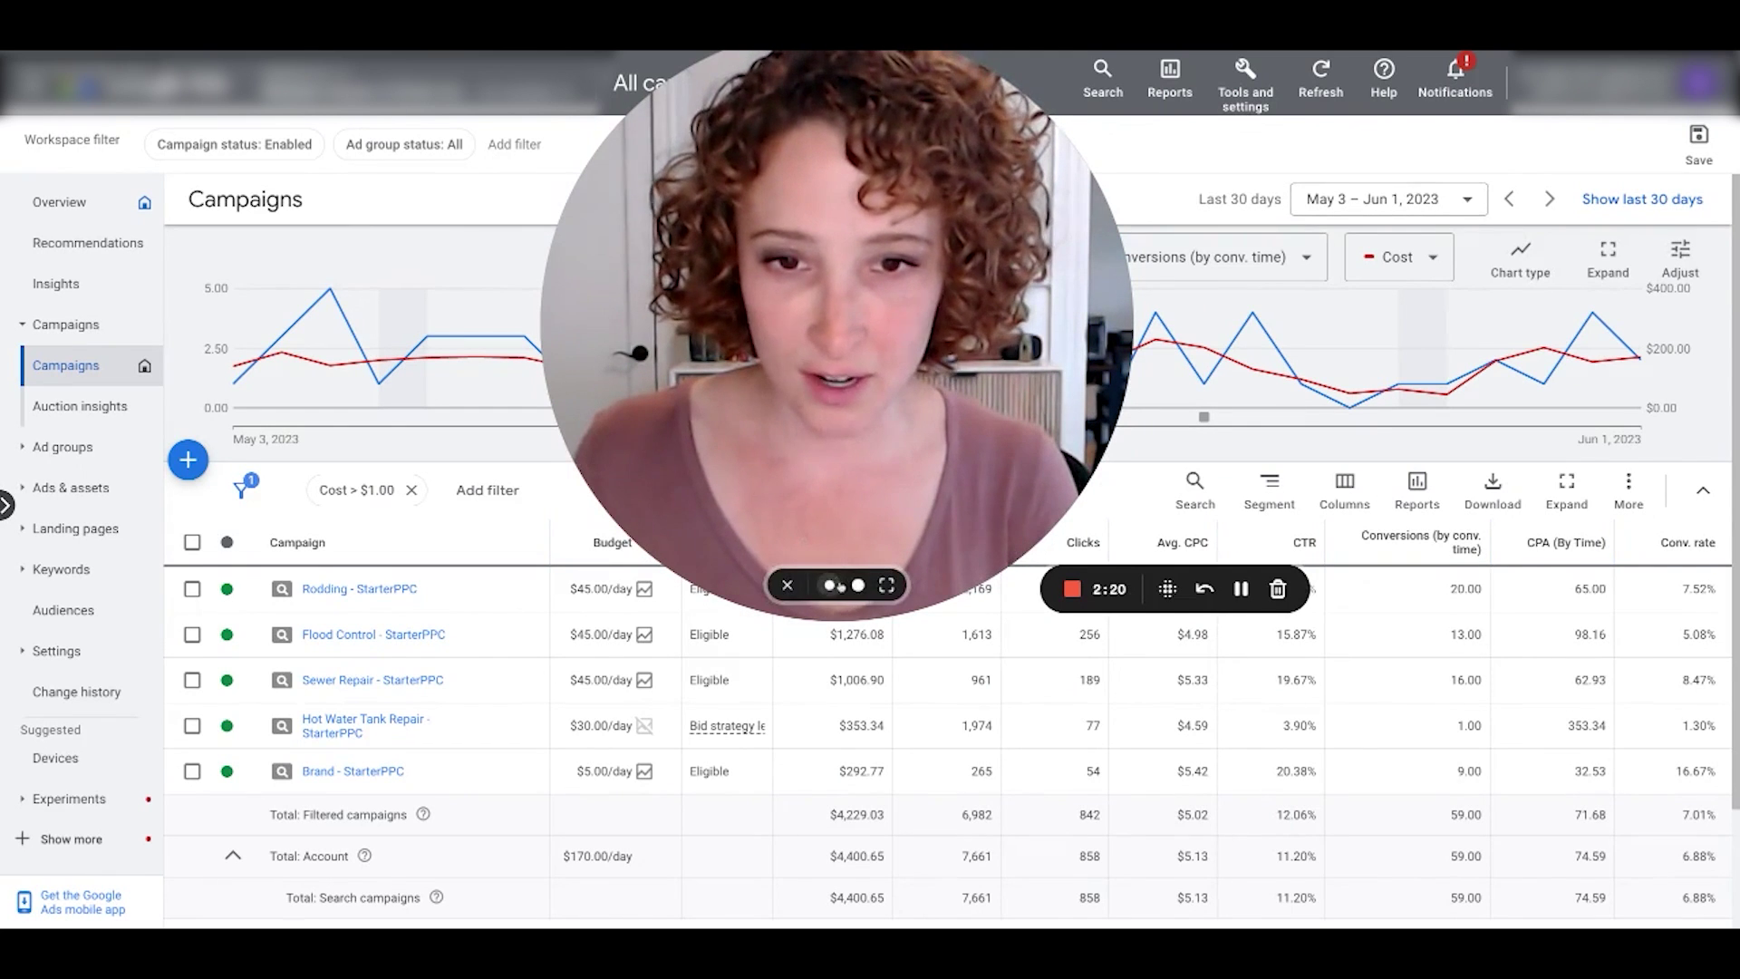
# Segment the campaigns by conversion action and hide the performance chart
pyautogui.click(830, 586)
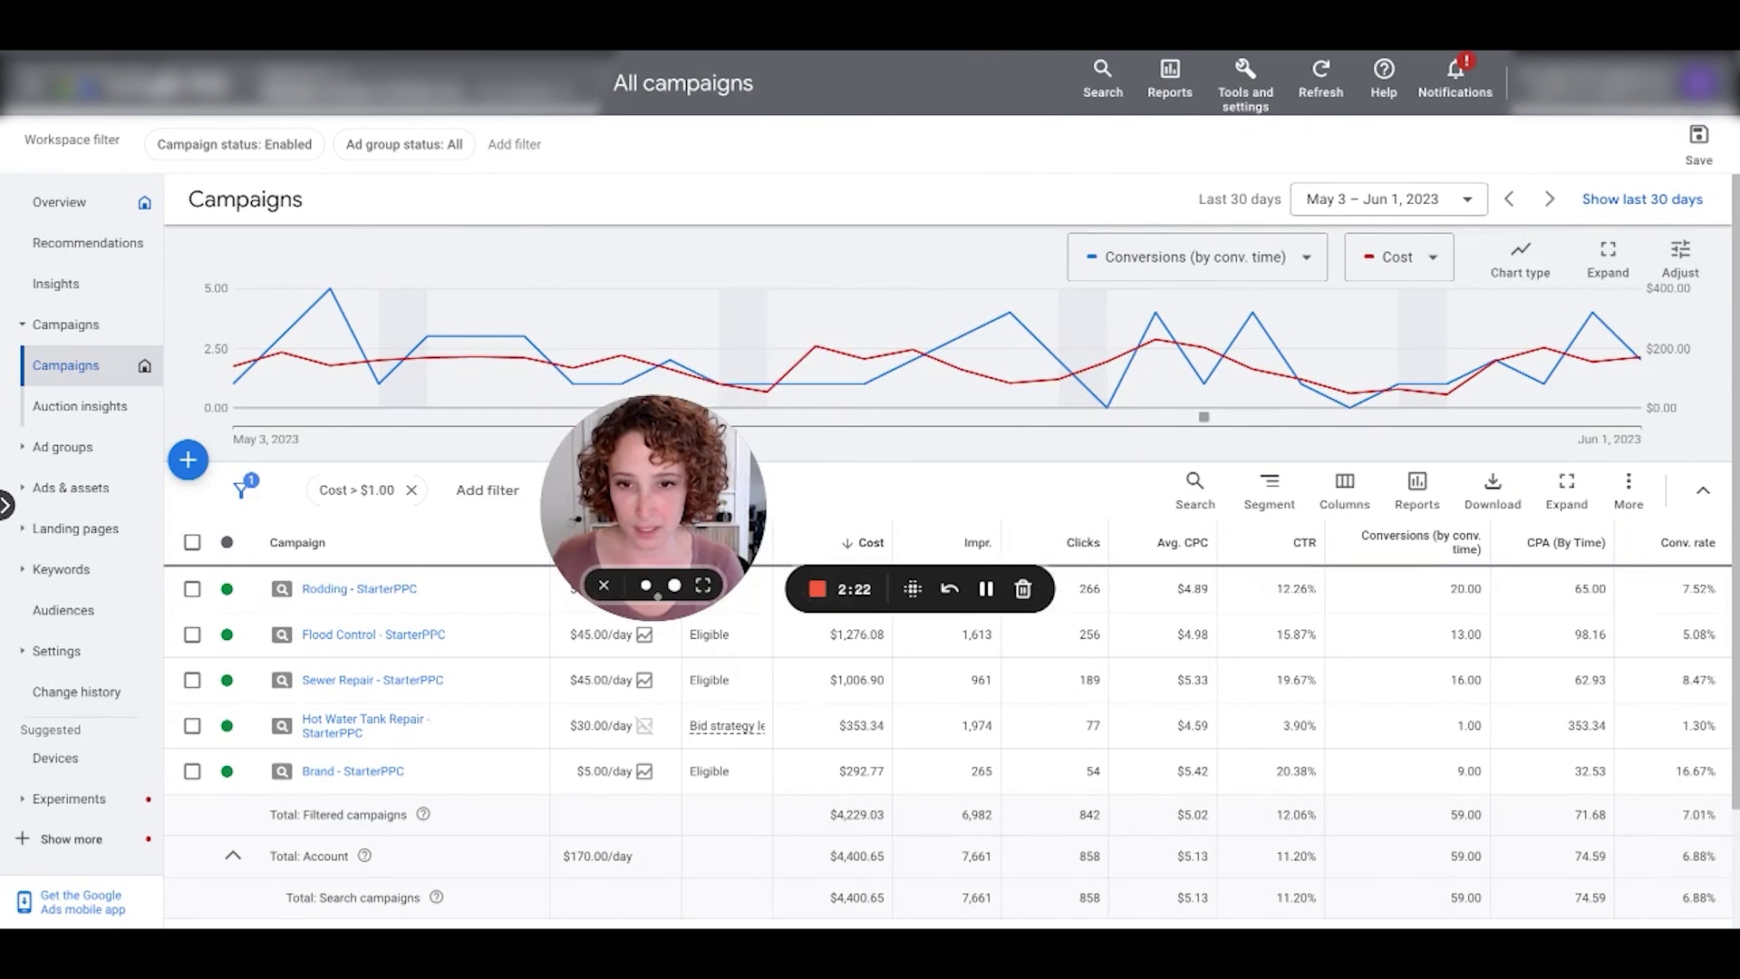
pyautogui.click(675, 585)
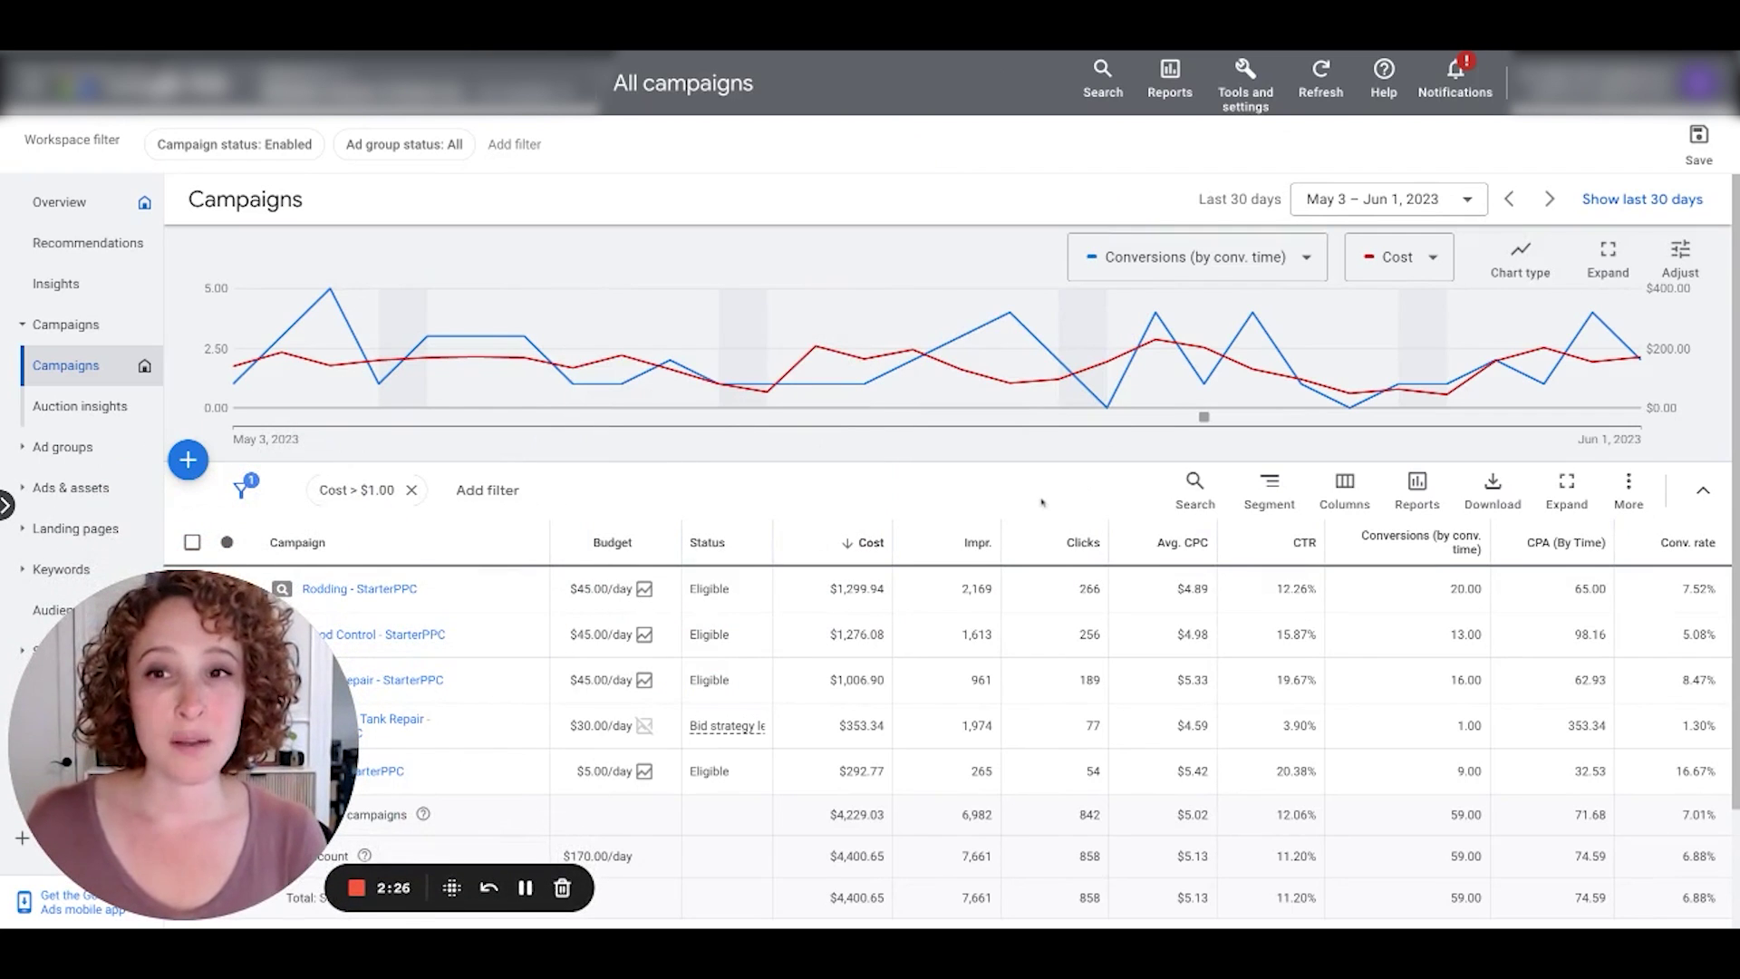
pyautogui.click(1277, 499)
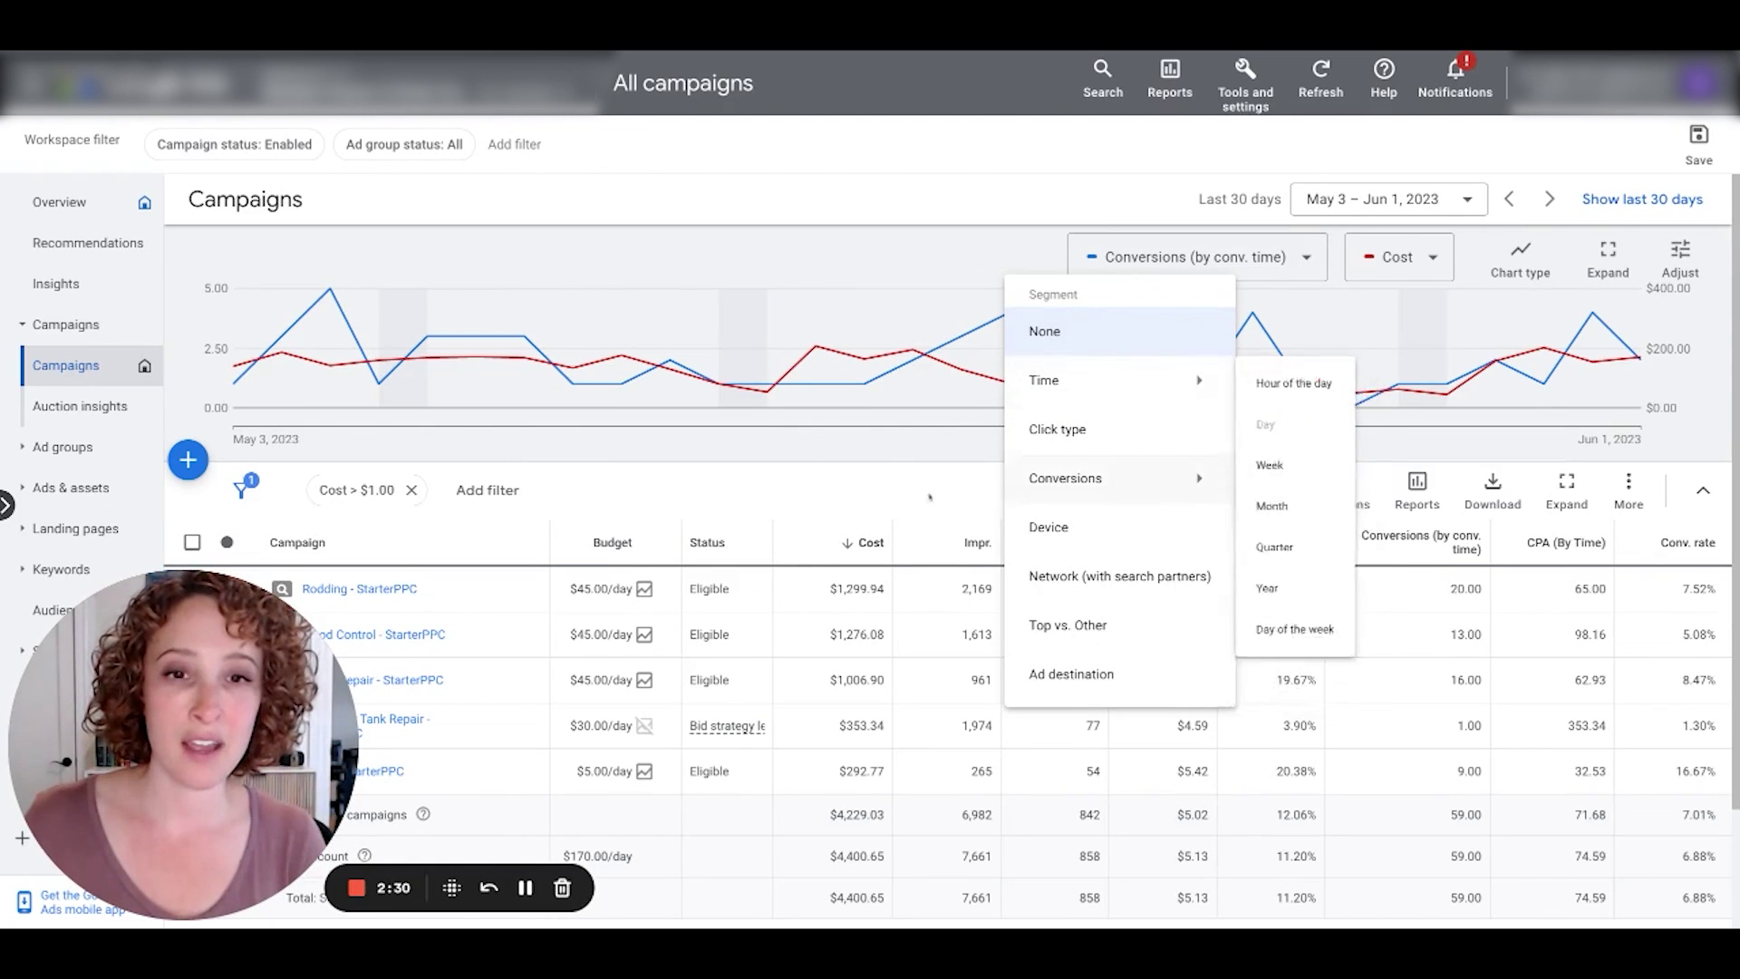
pyautogui.press('Escape')
pyautogui.click(1274, 498)
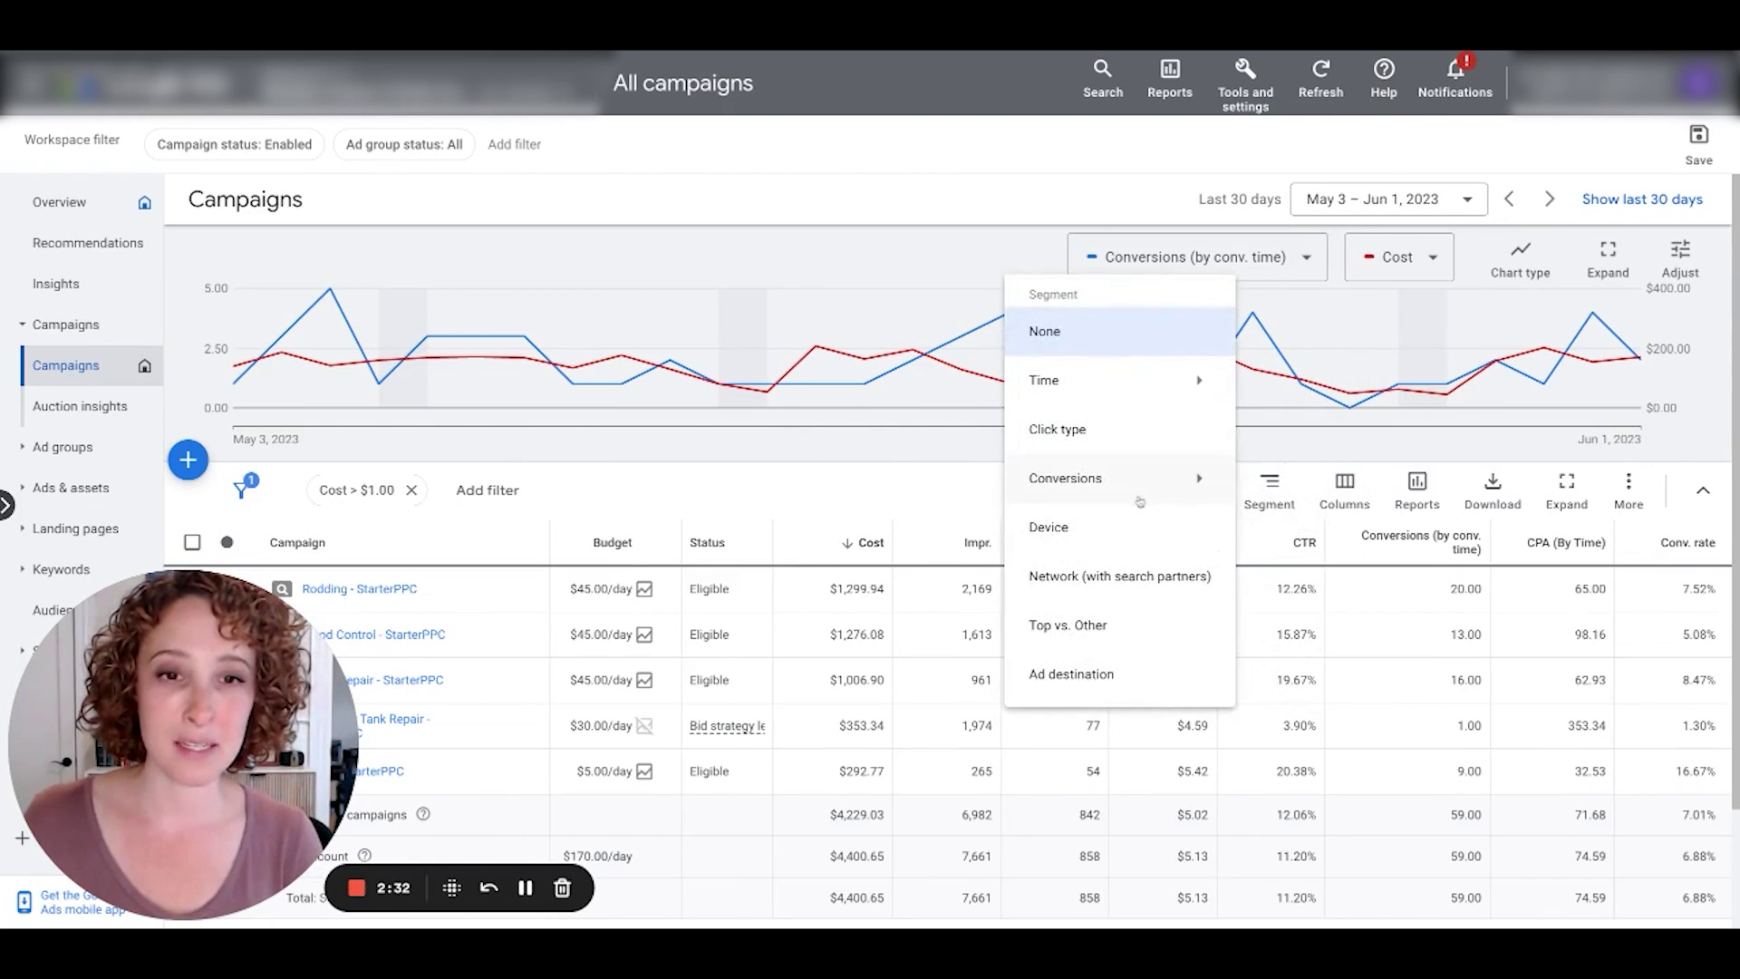
pyautogui.moveTo(1129, 483)
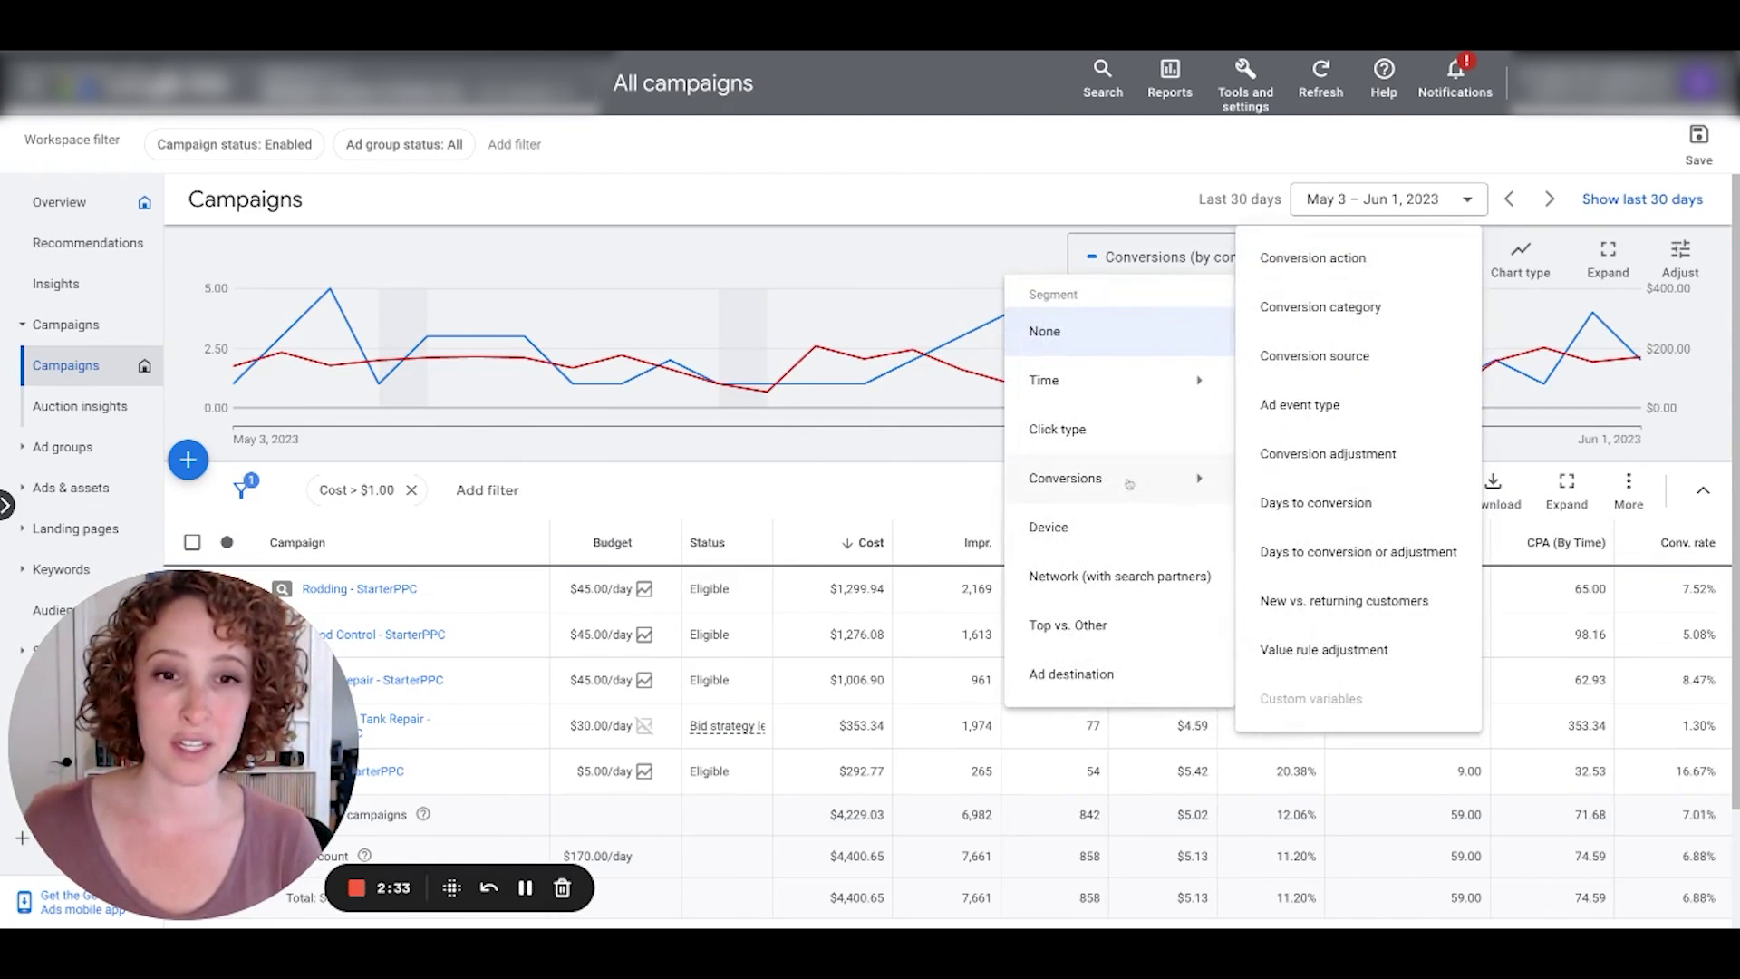
pyautogui.click(1351, 263)
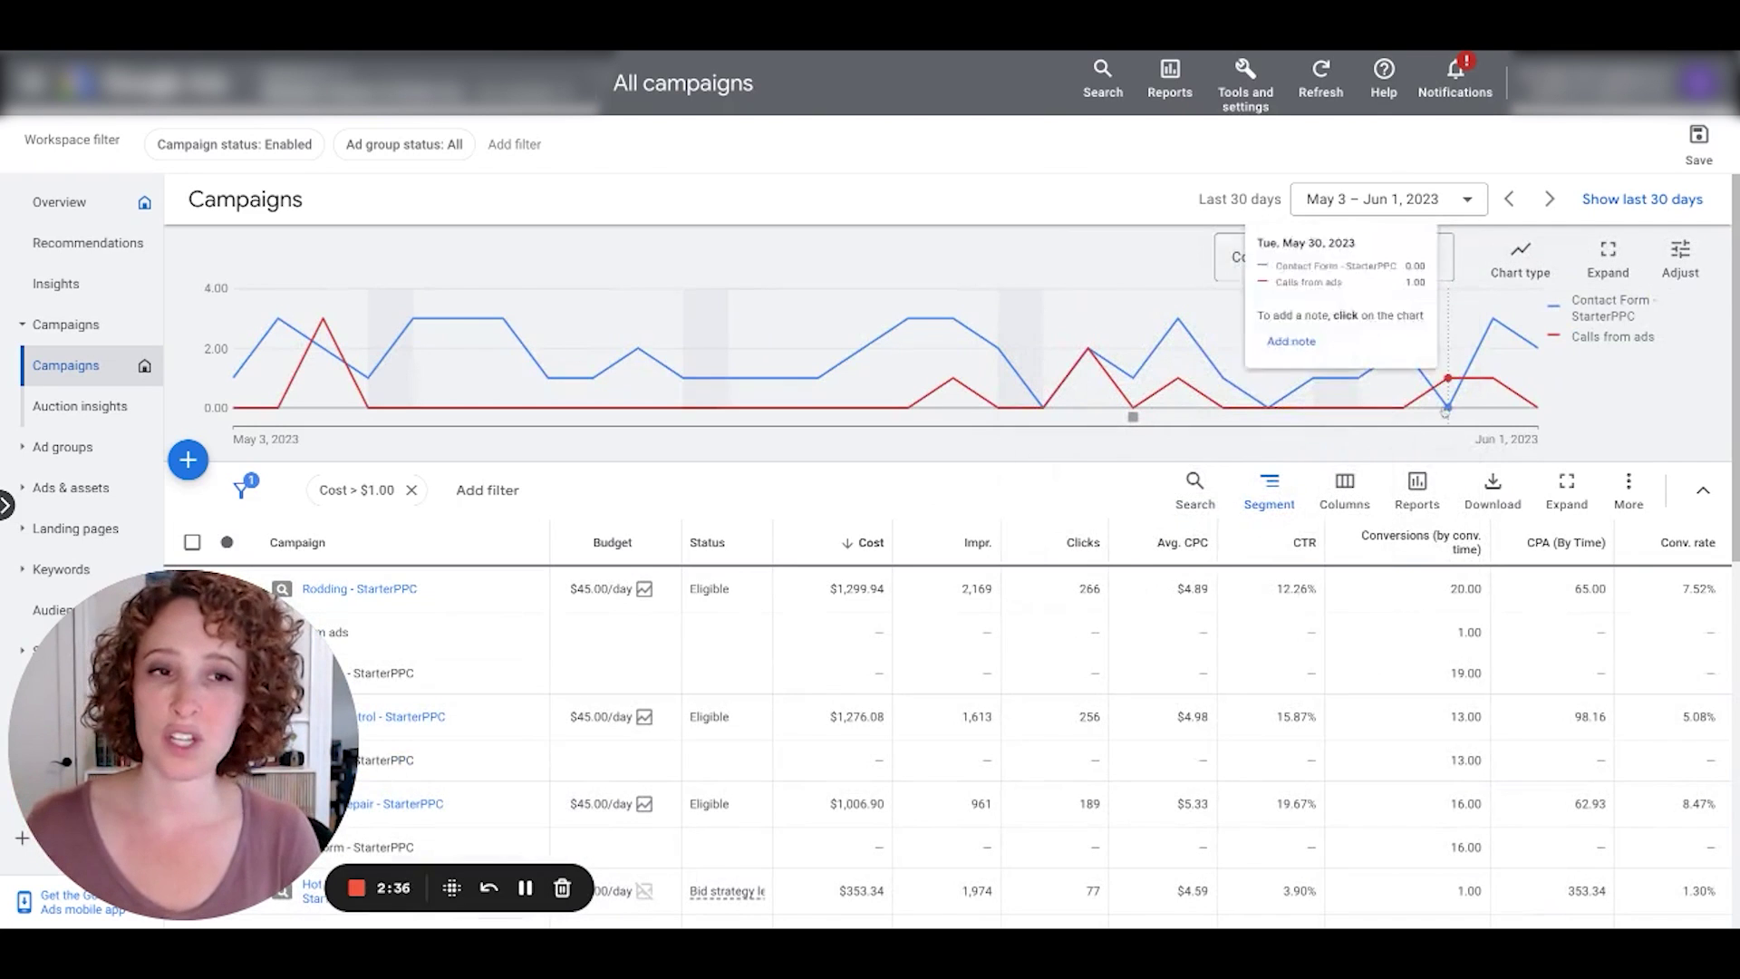
pyautogui.click(1703, 499)
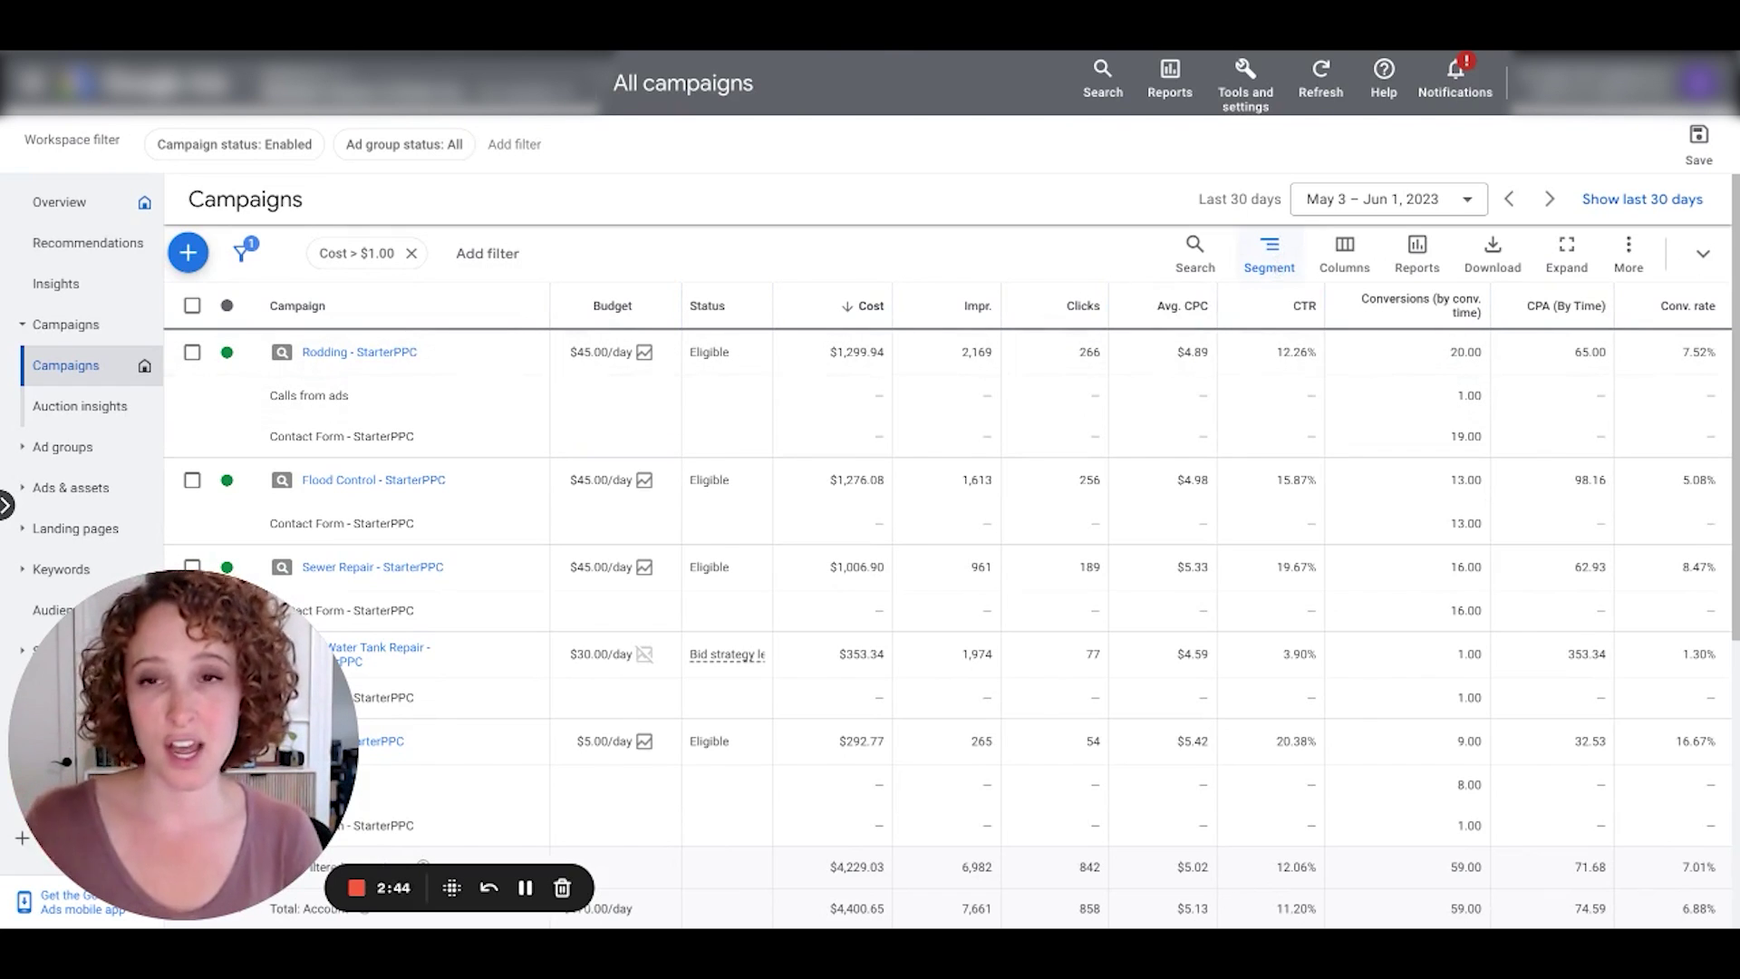
# Highlight the Calls from ads (1.00) and Contact Form - StarterPPC (19.00) conversion rows
pyautogui.tripleClick(313, 395)
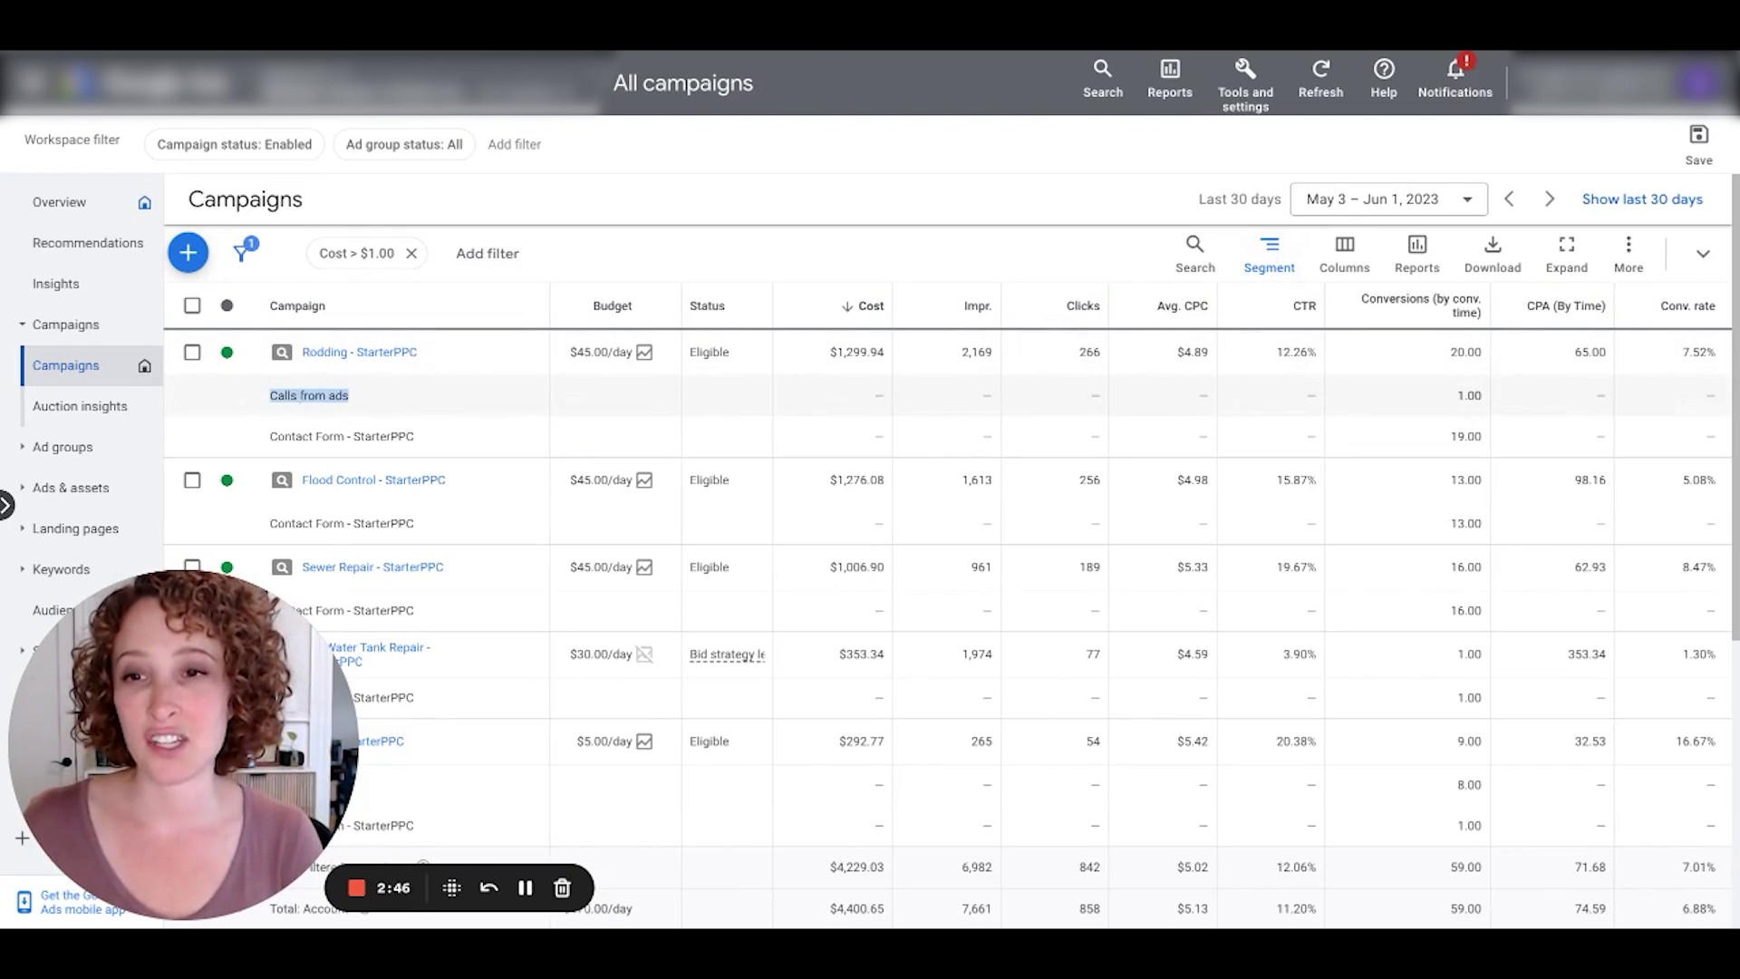
pyautogui.tripleClick(342, 436)
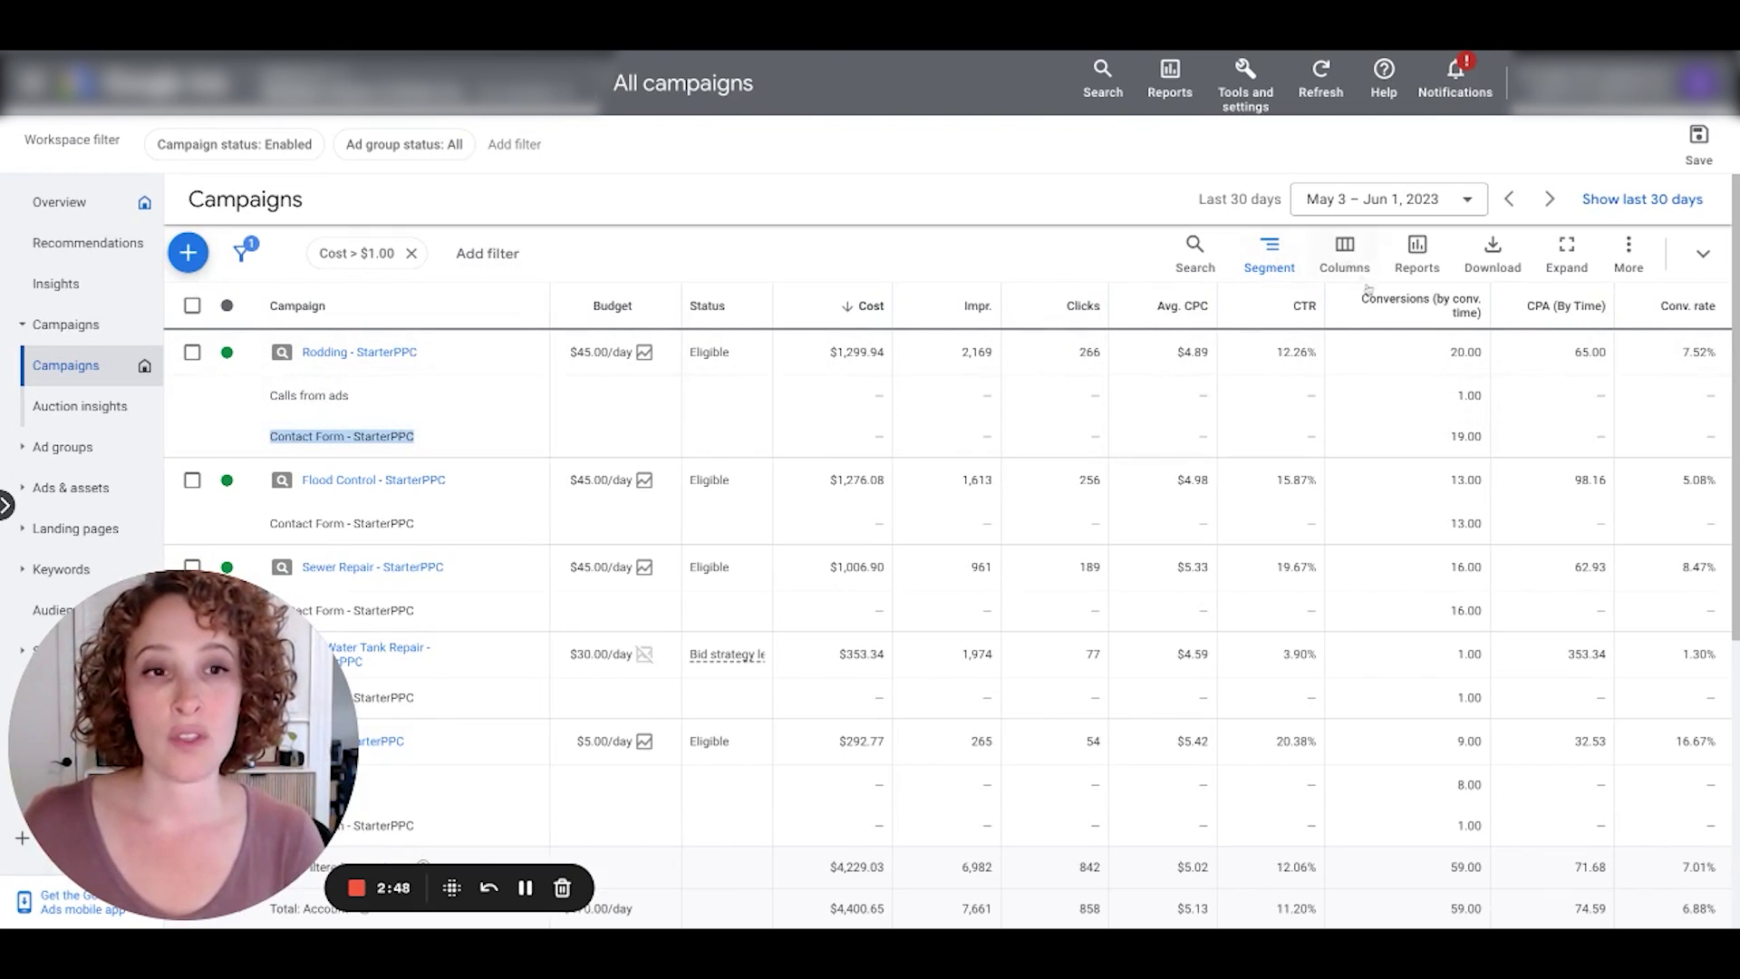
pyautogui.click(1220, 420)
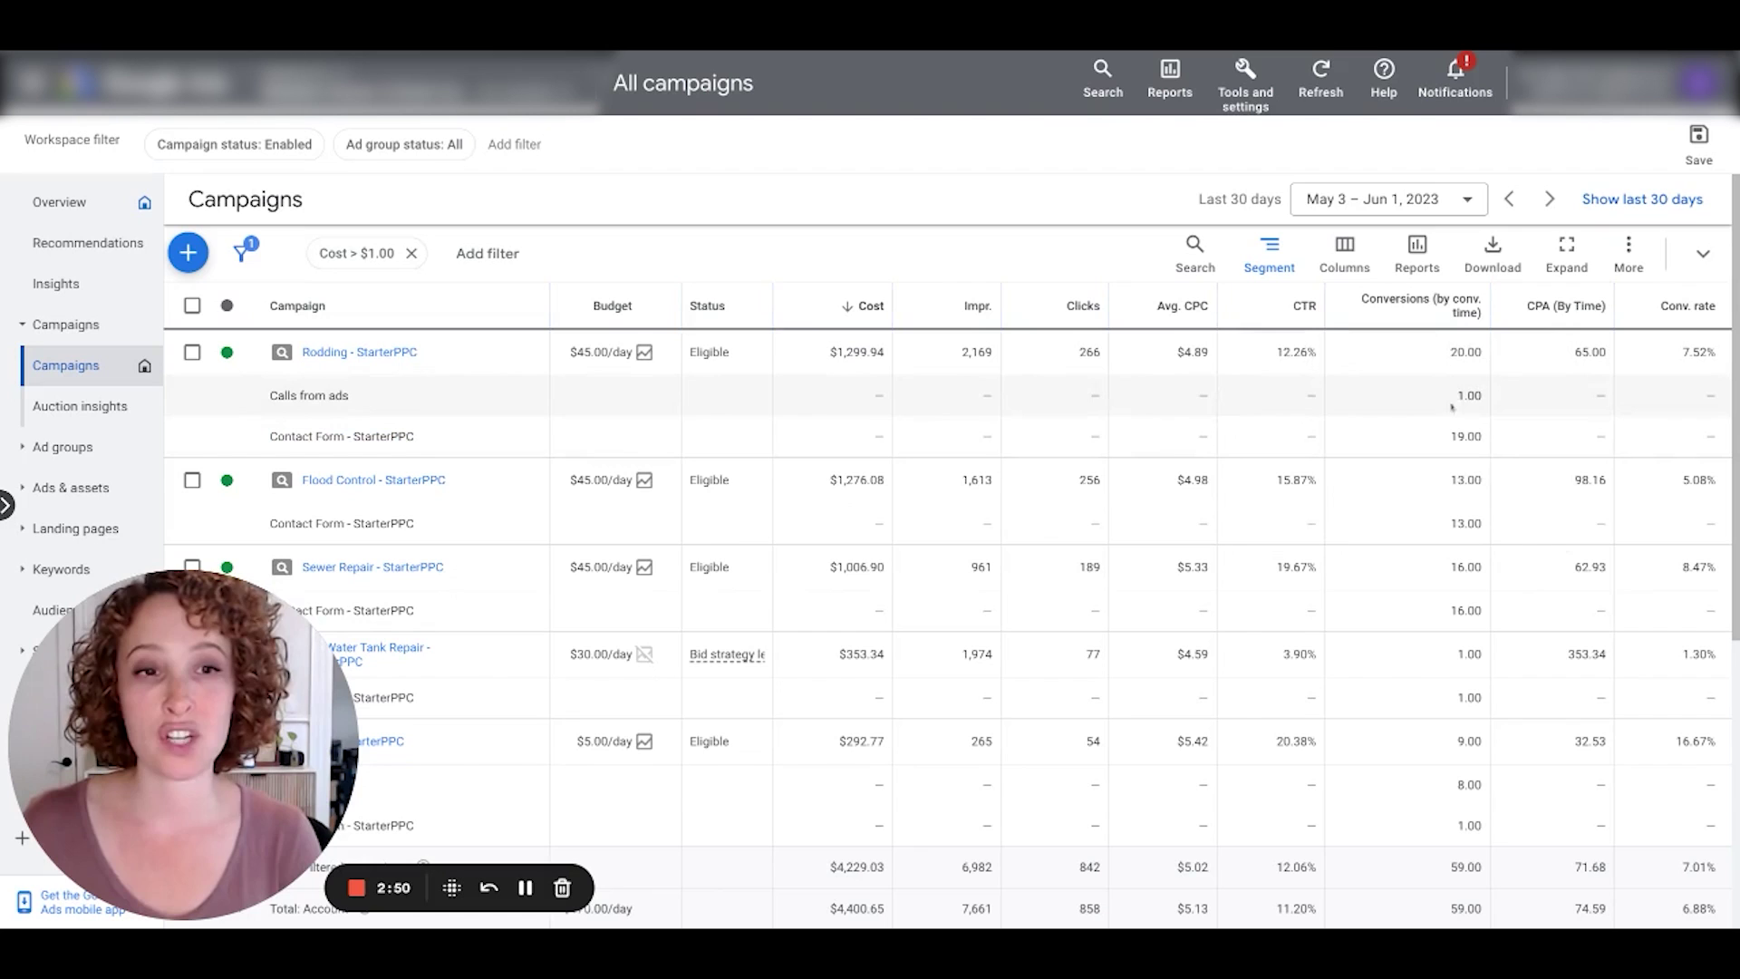
pyautogui.doubleClick(1470, 395)
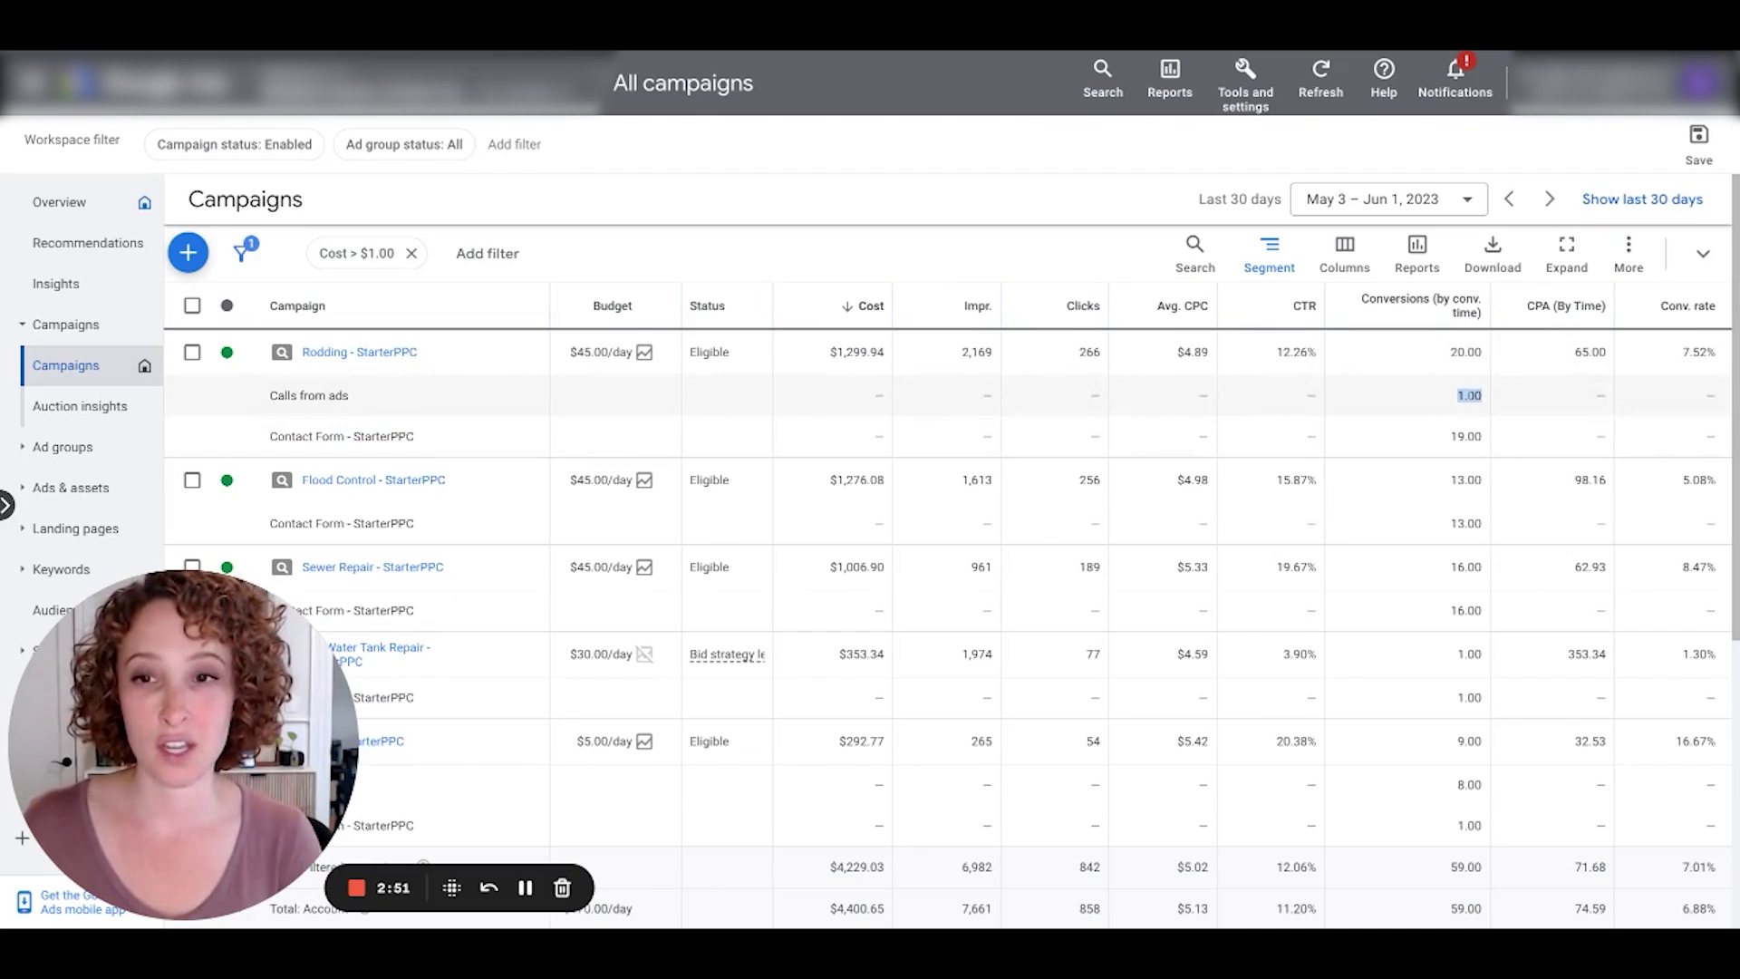
pyautogui.doubleClick(1467, 437)
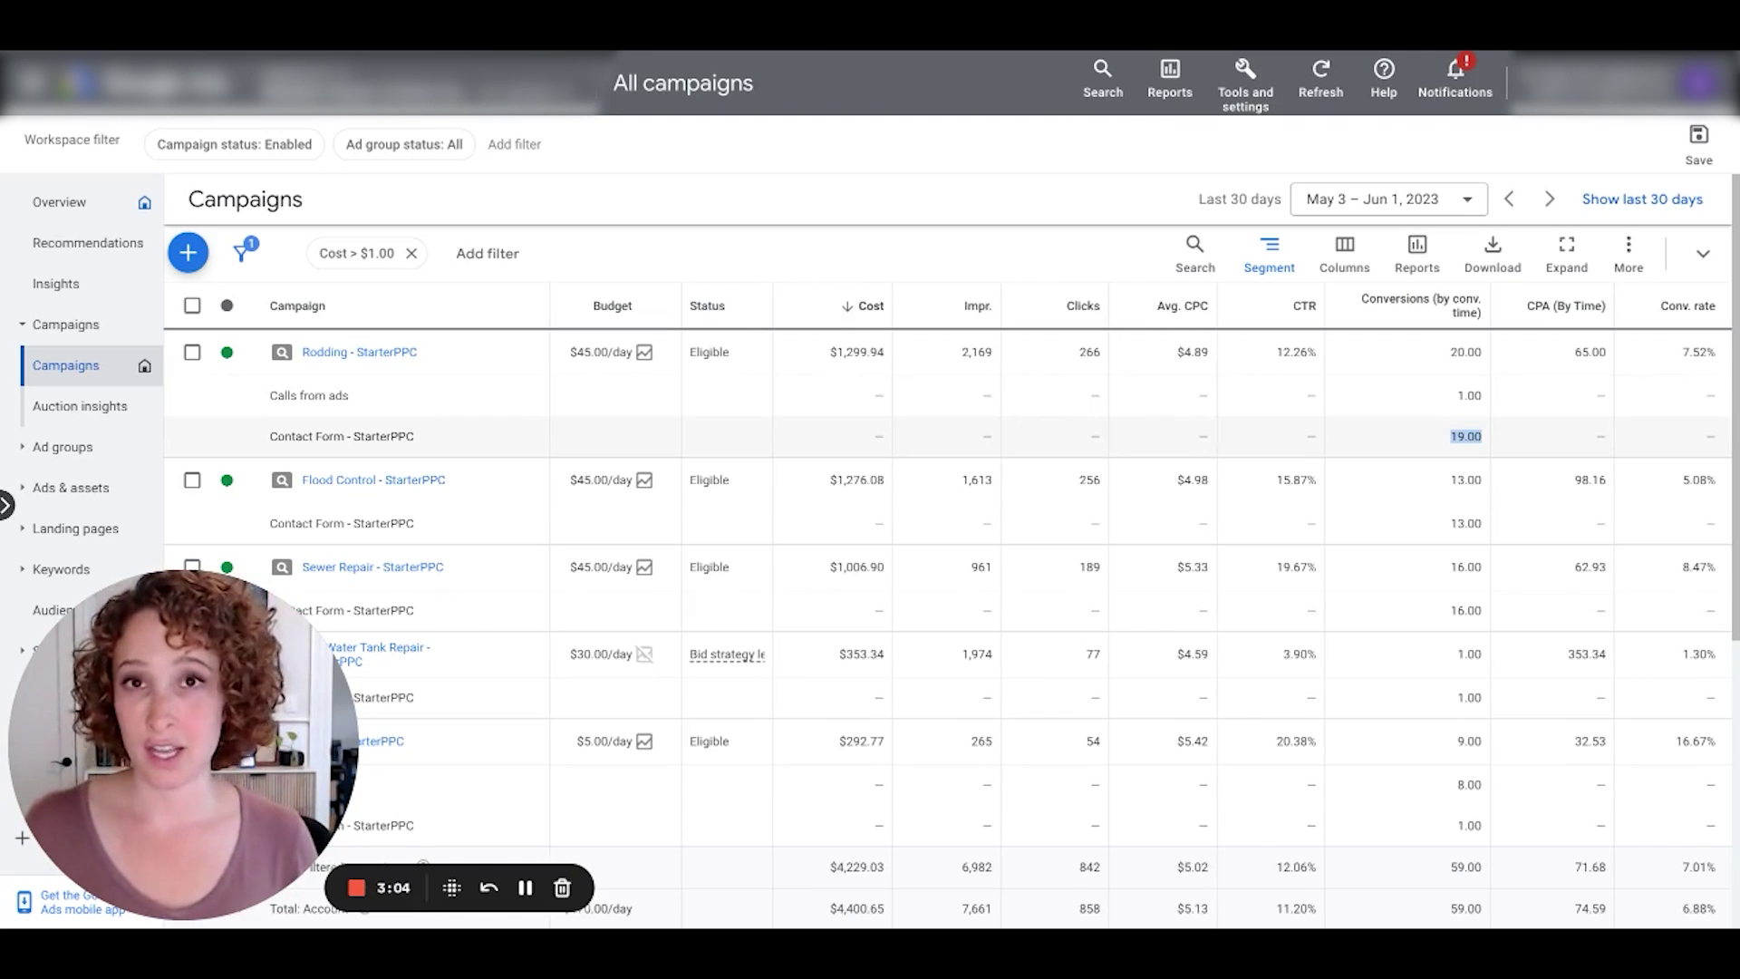
pyautogui.doubleClick(1469, 396)
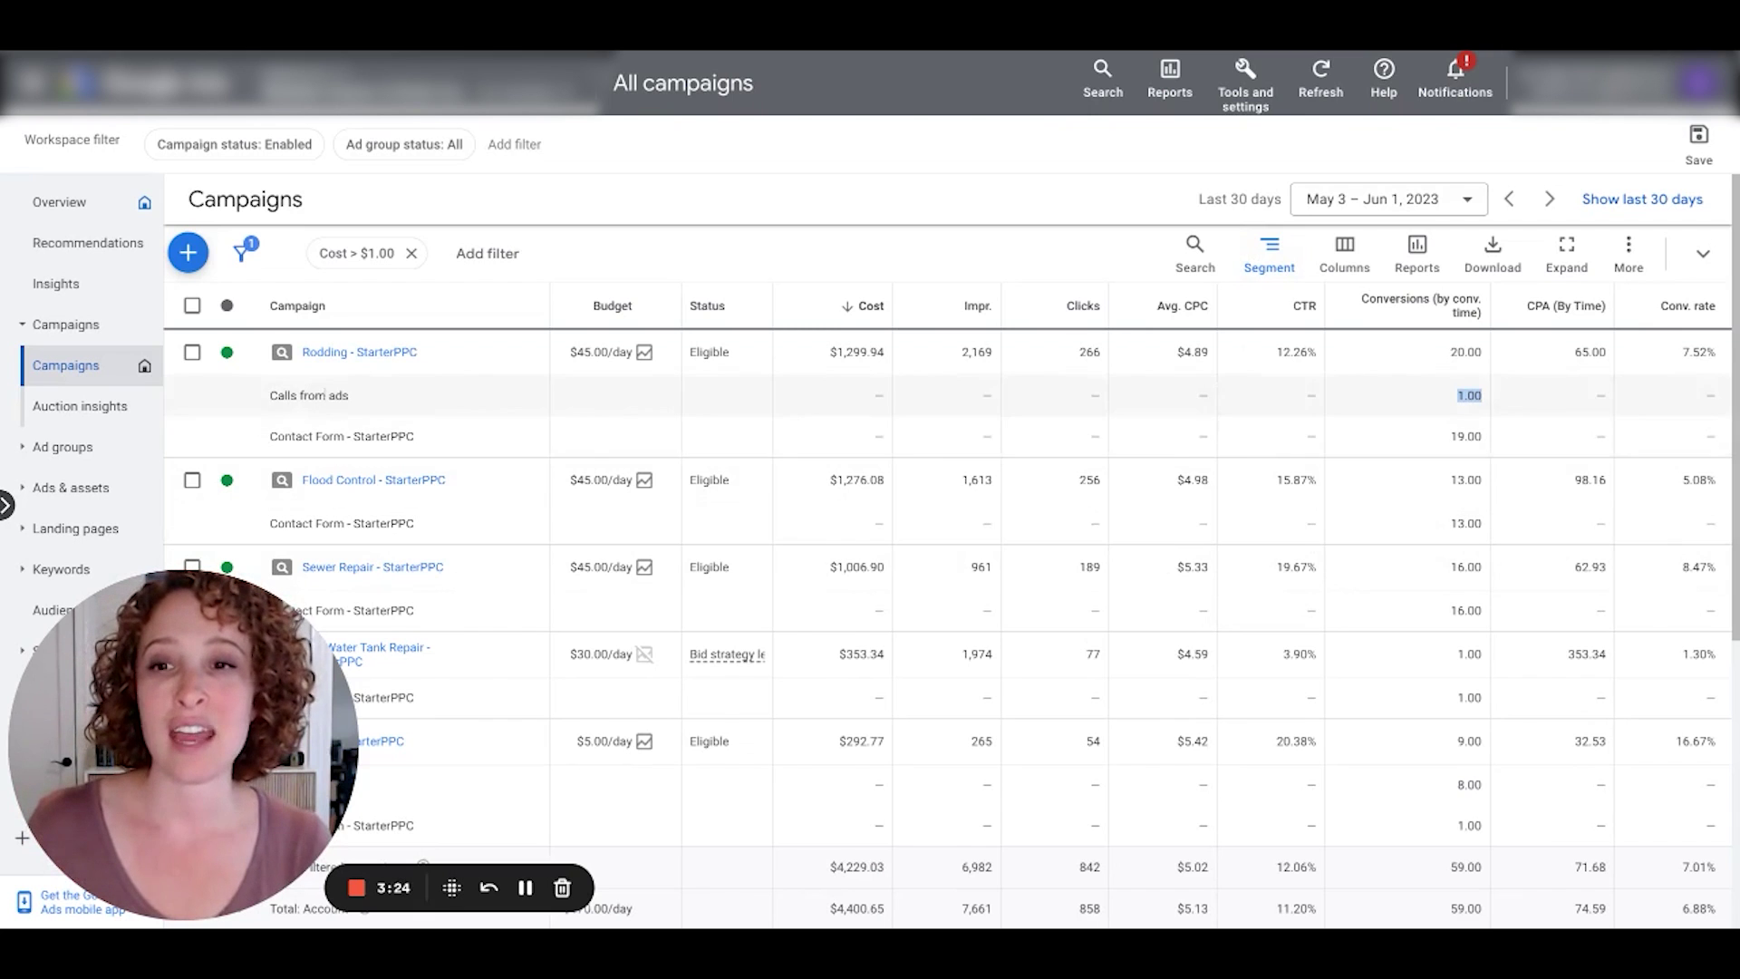
pyautogui.scroll(-1, 947, 543)
pyautogui.scroll(-4, 982, 550)
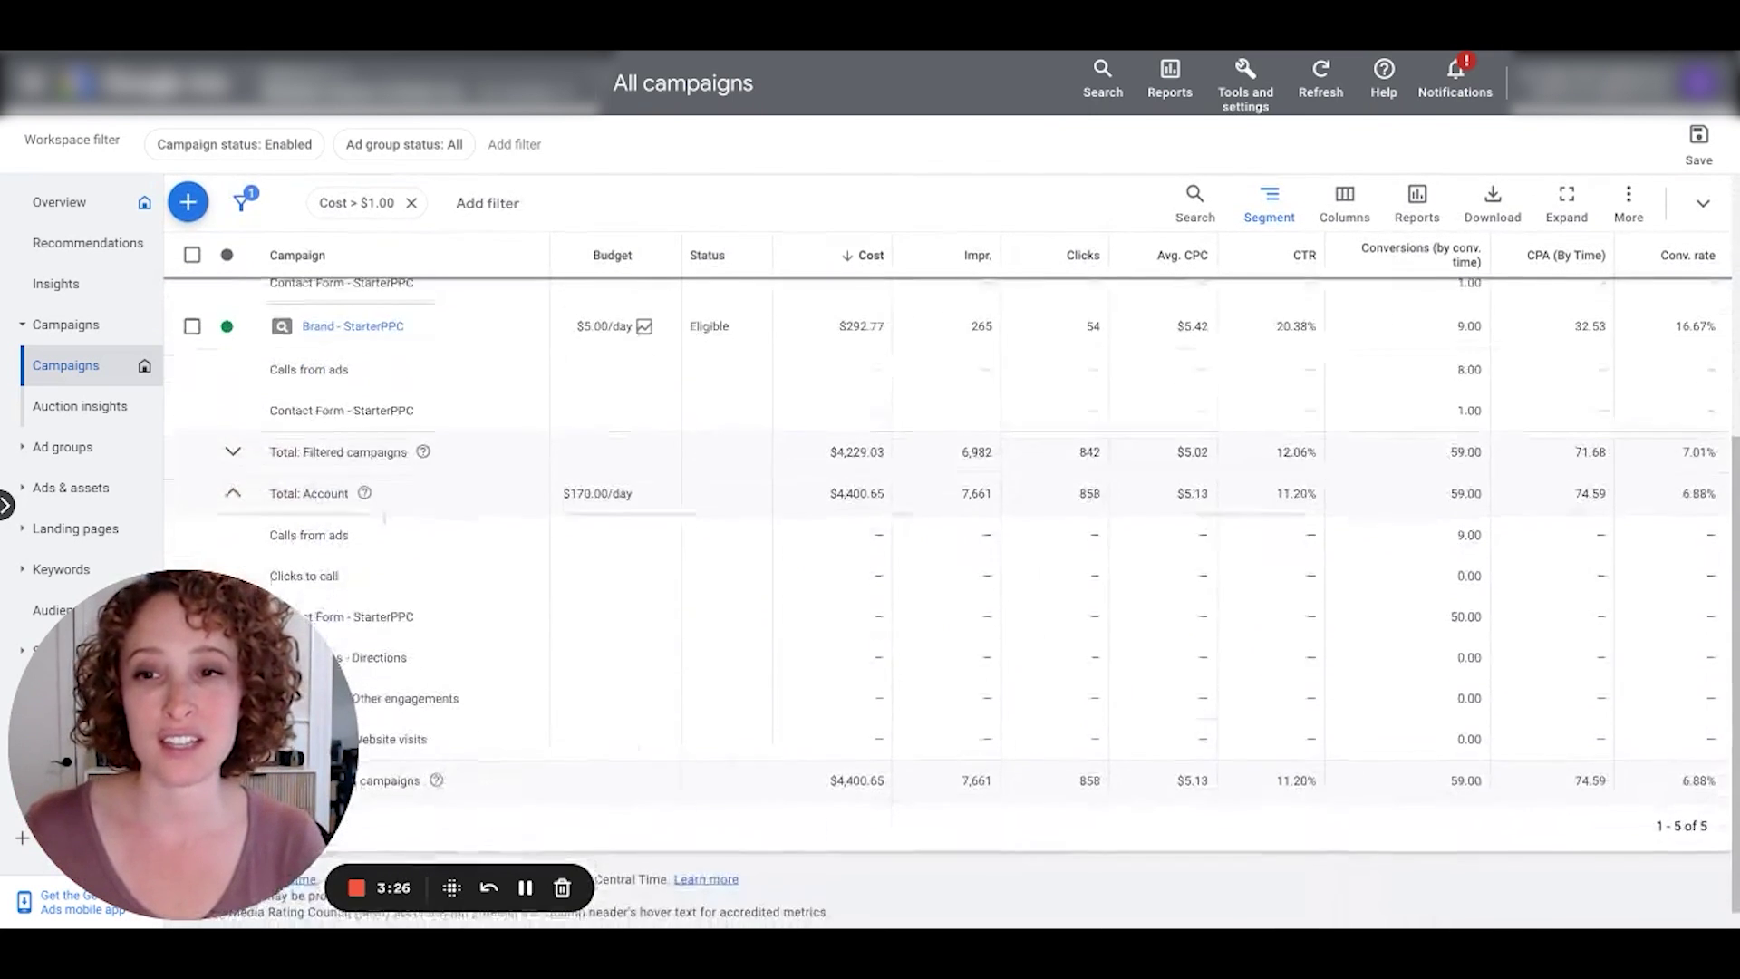
pyautogui.scroll(5, 982, 550)
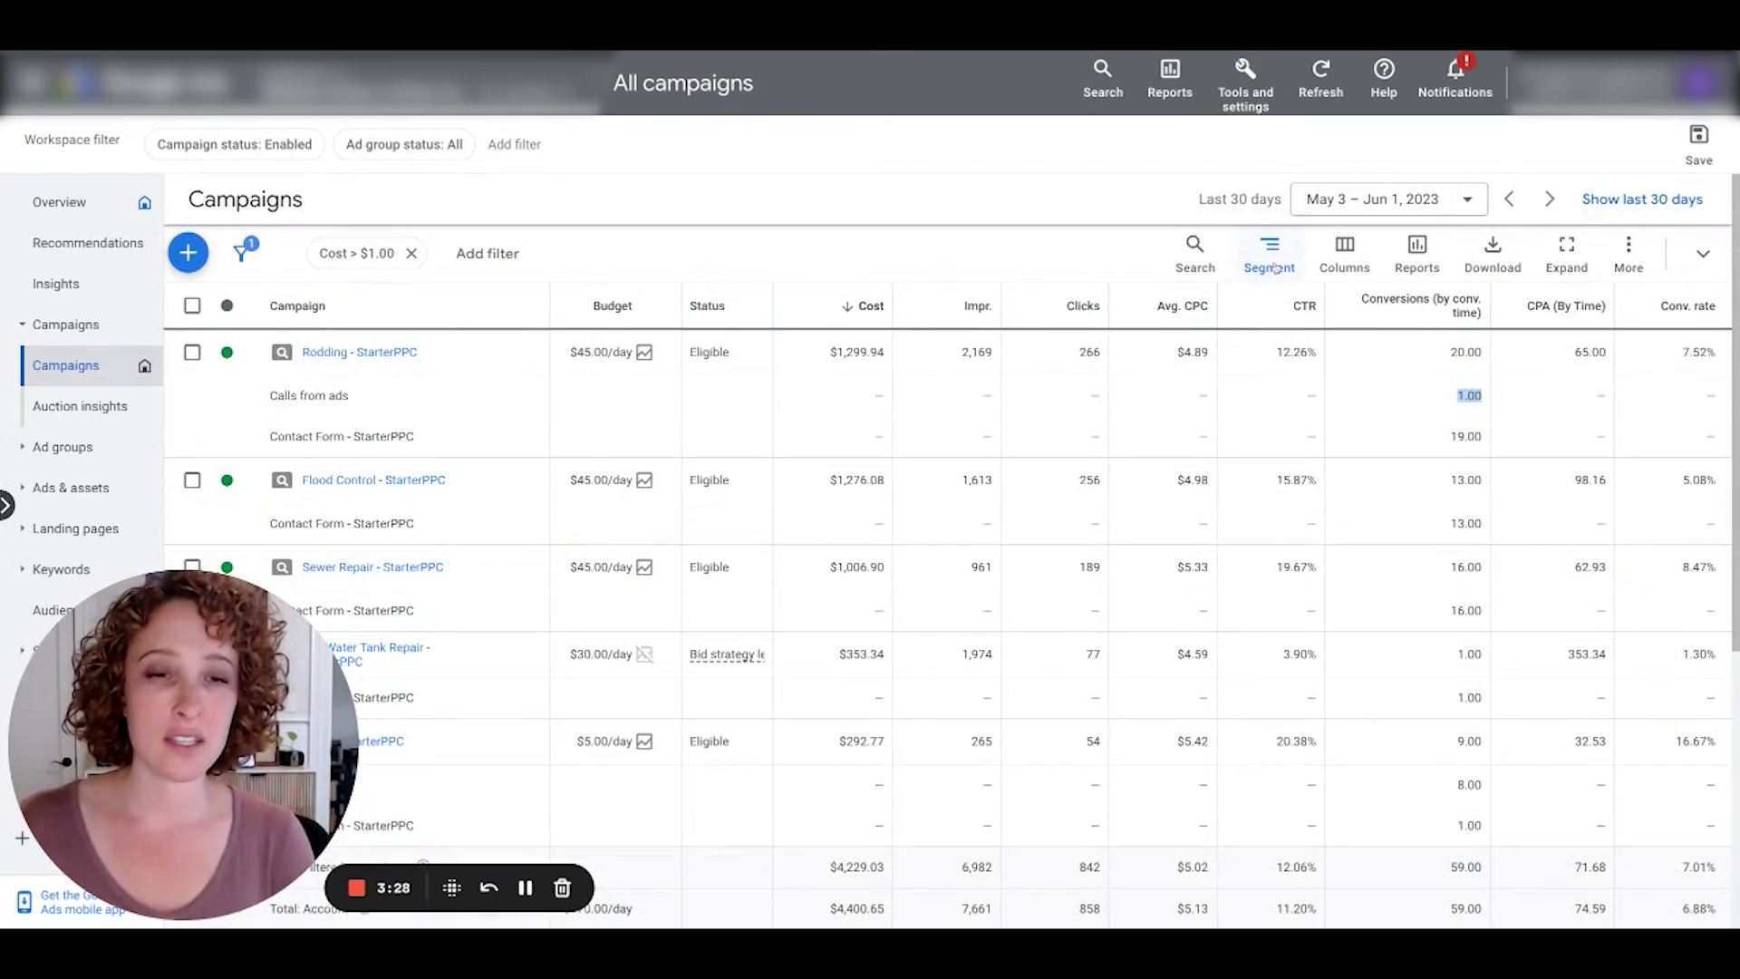
# Set Segment to None, then open Modify columns with the Custom columns section expanded
pyautogui.click(1273, 268)
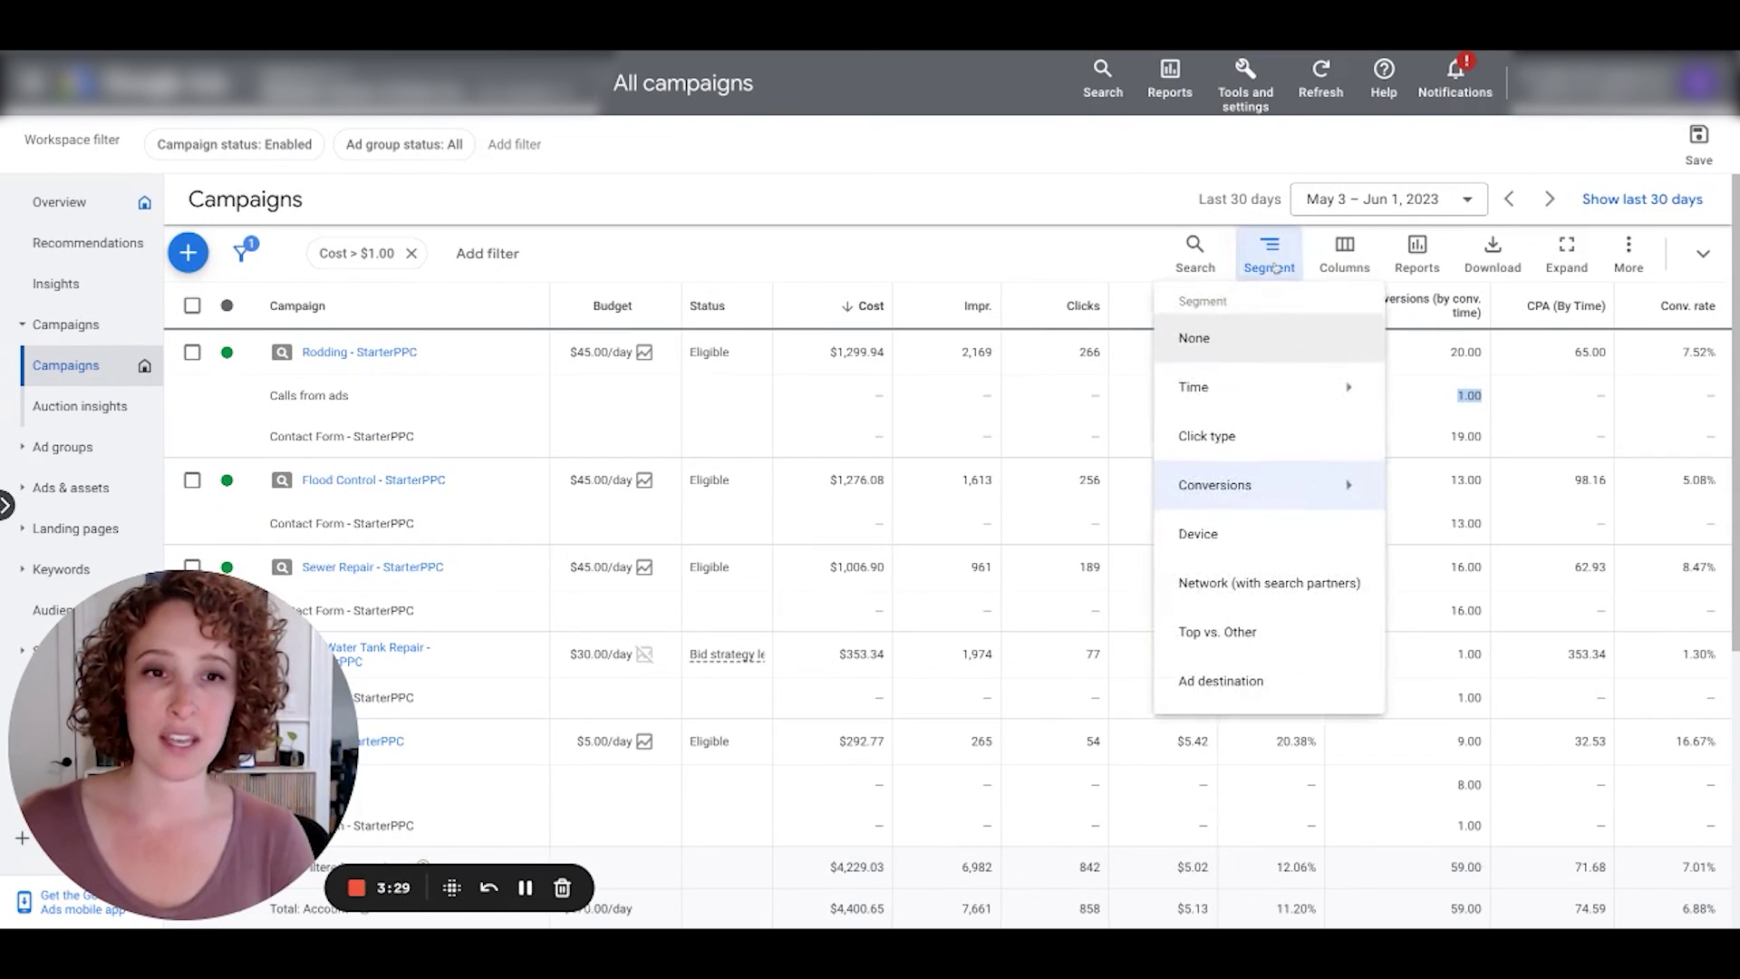
pyautogui.click(1213, 340)
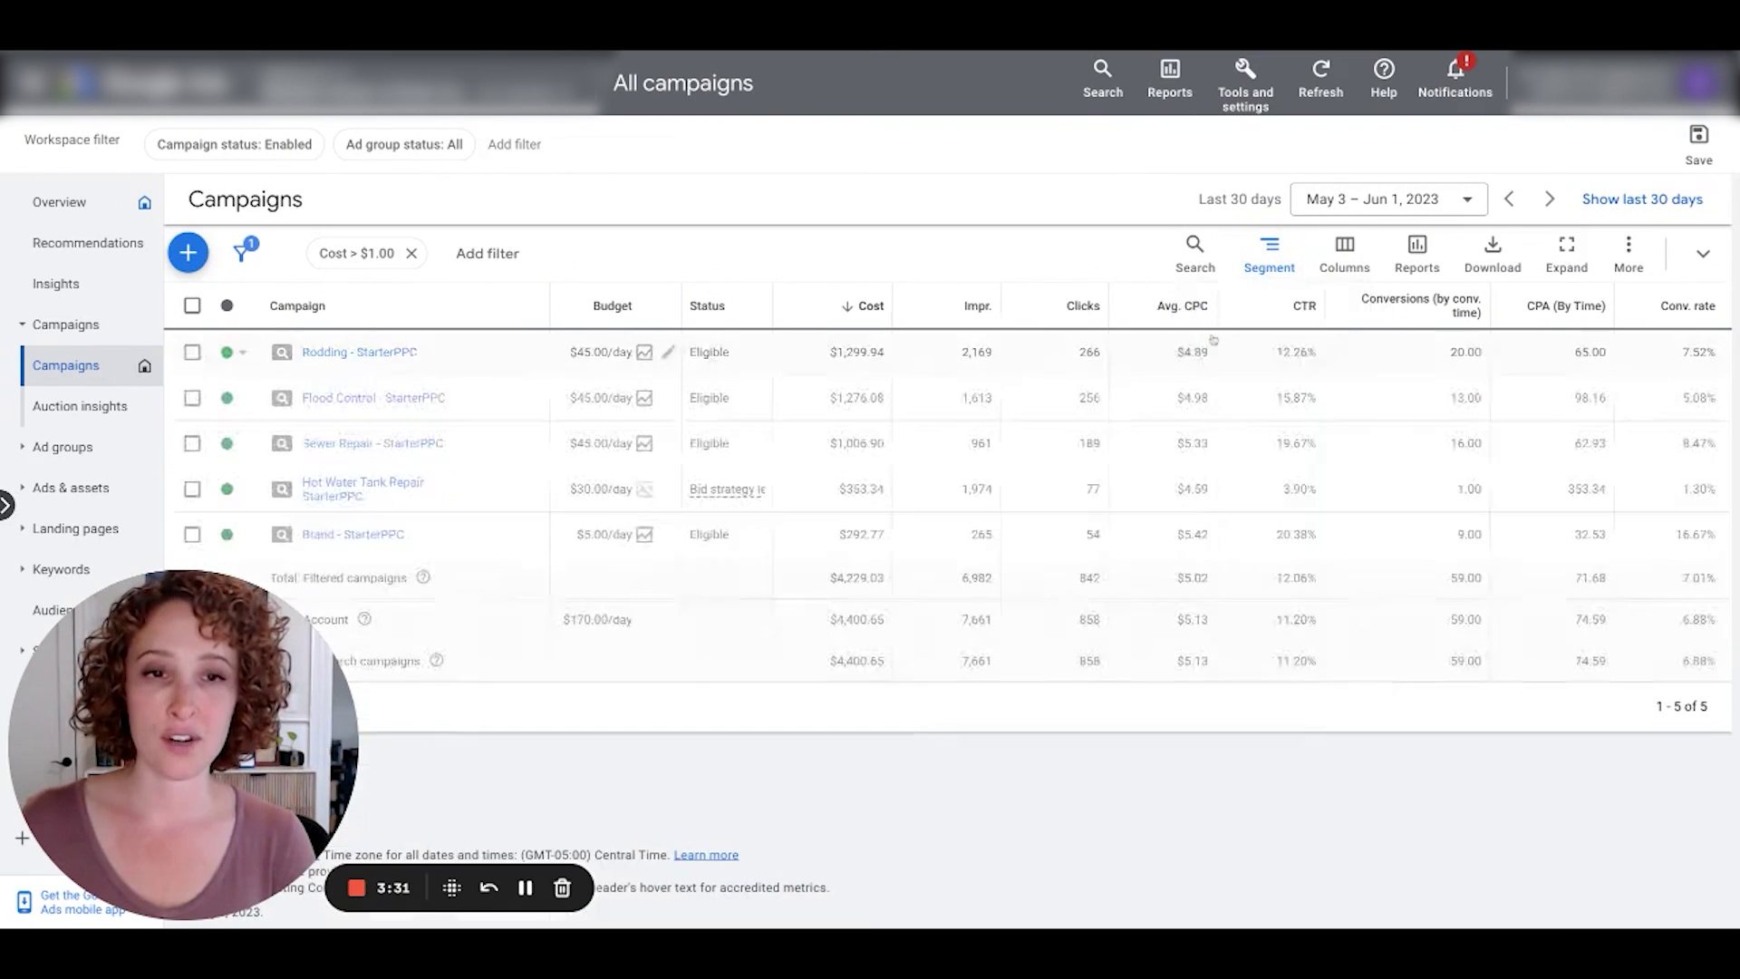
pyautogui.click(1340, 260)
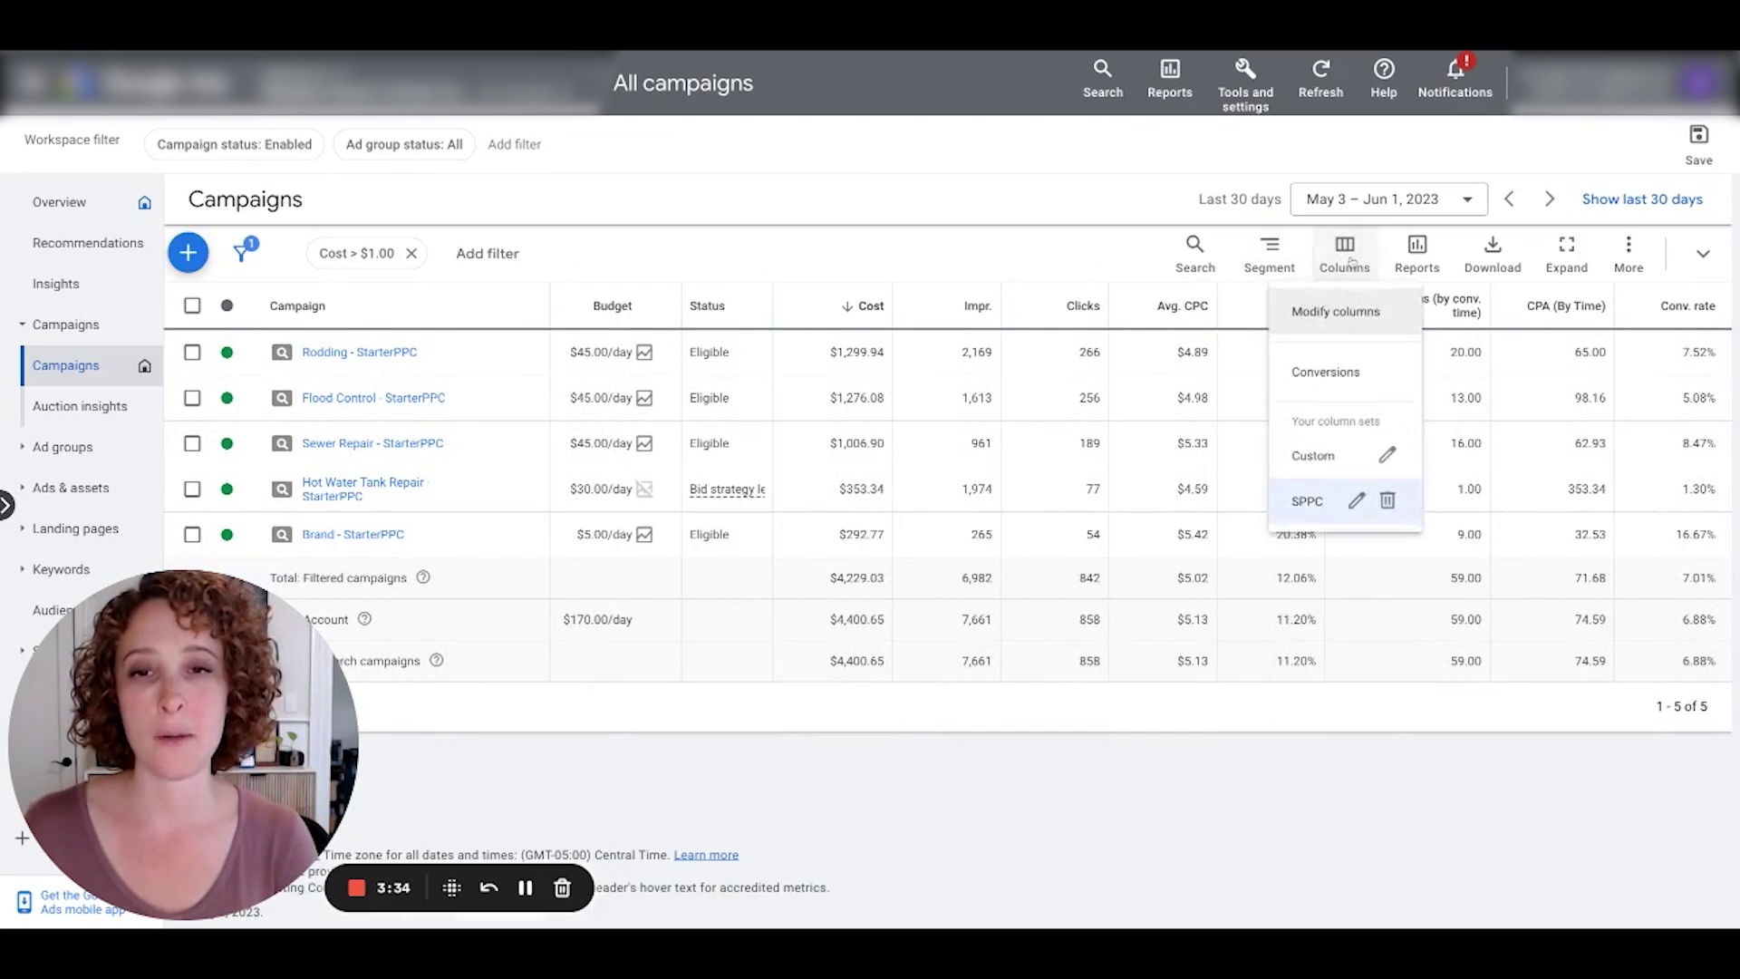
pyautogui.click(1320, 315)
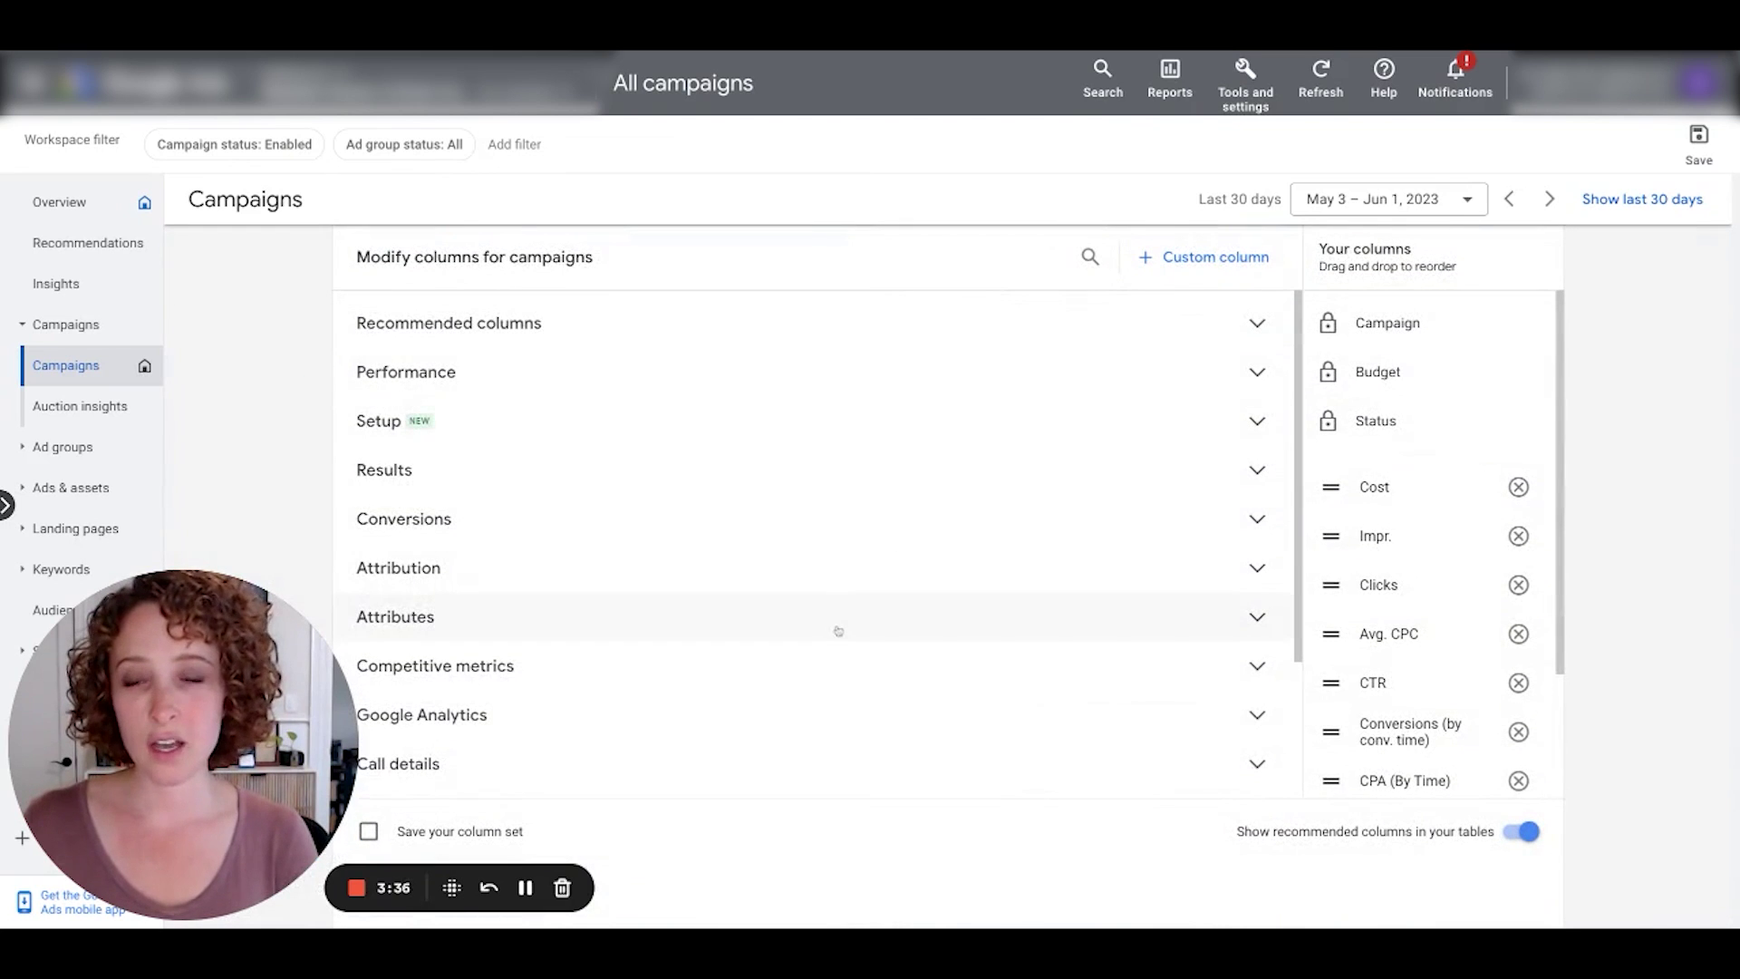
pyautogui.scroll(-2, 838, 632)
pyautogui.click(459, 775)
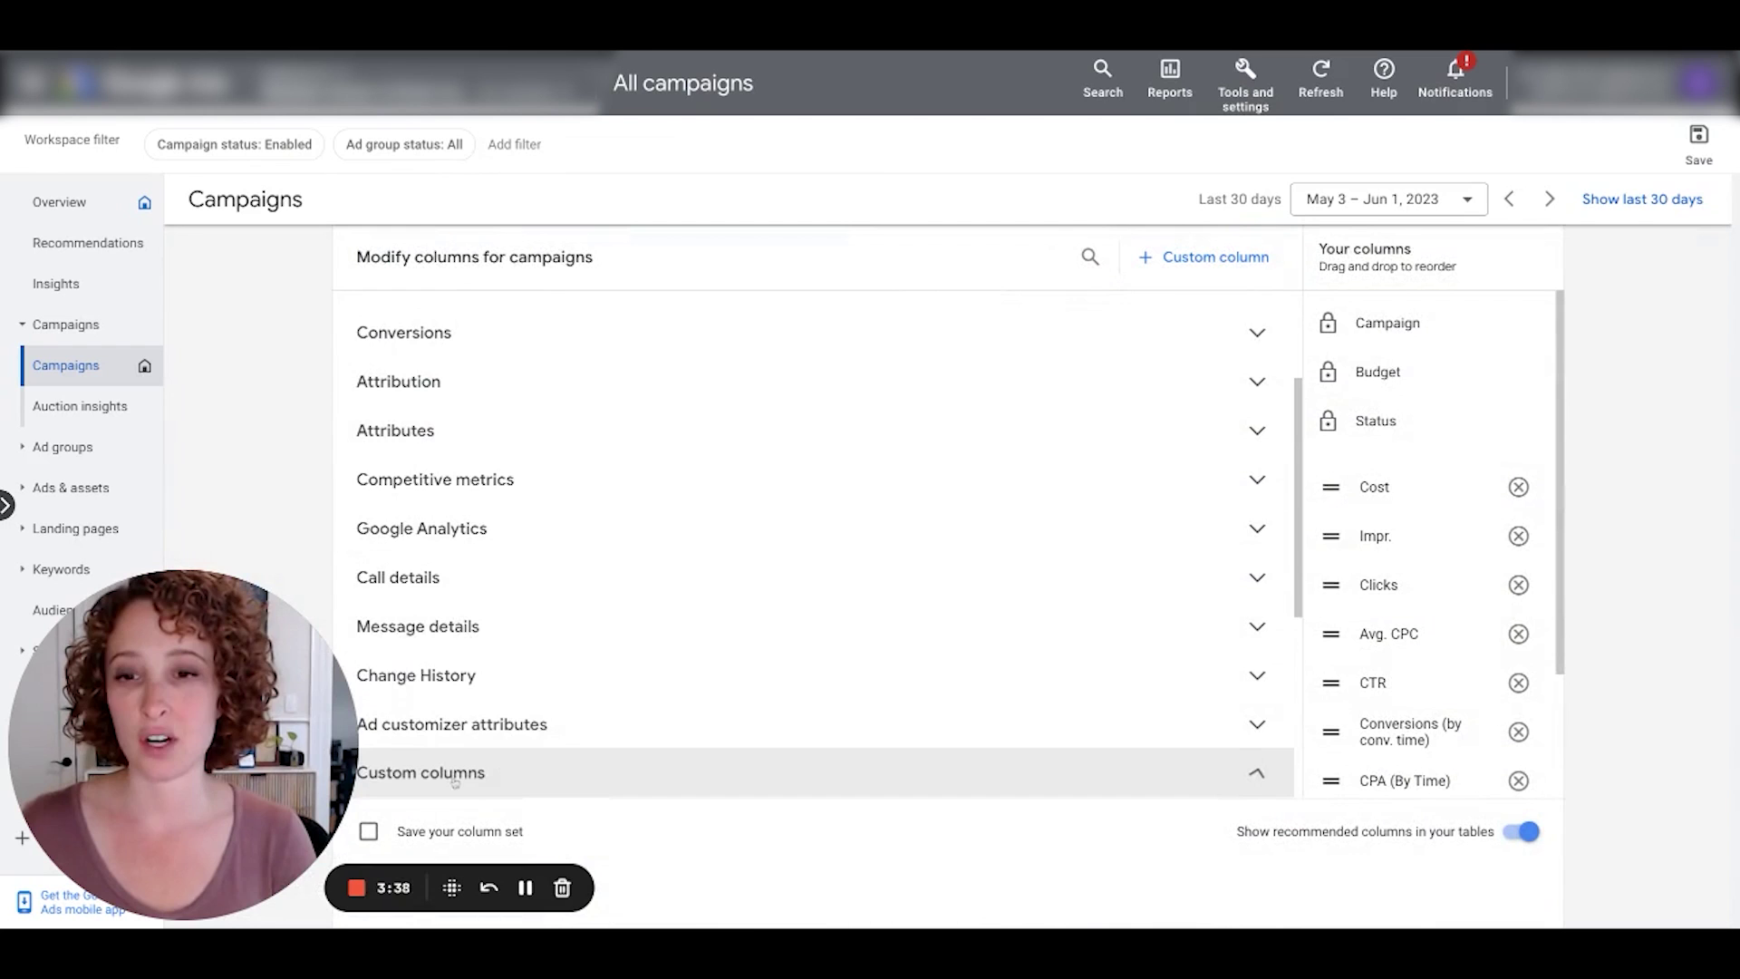
pyautogui.scroll(-4, 611, 722)
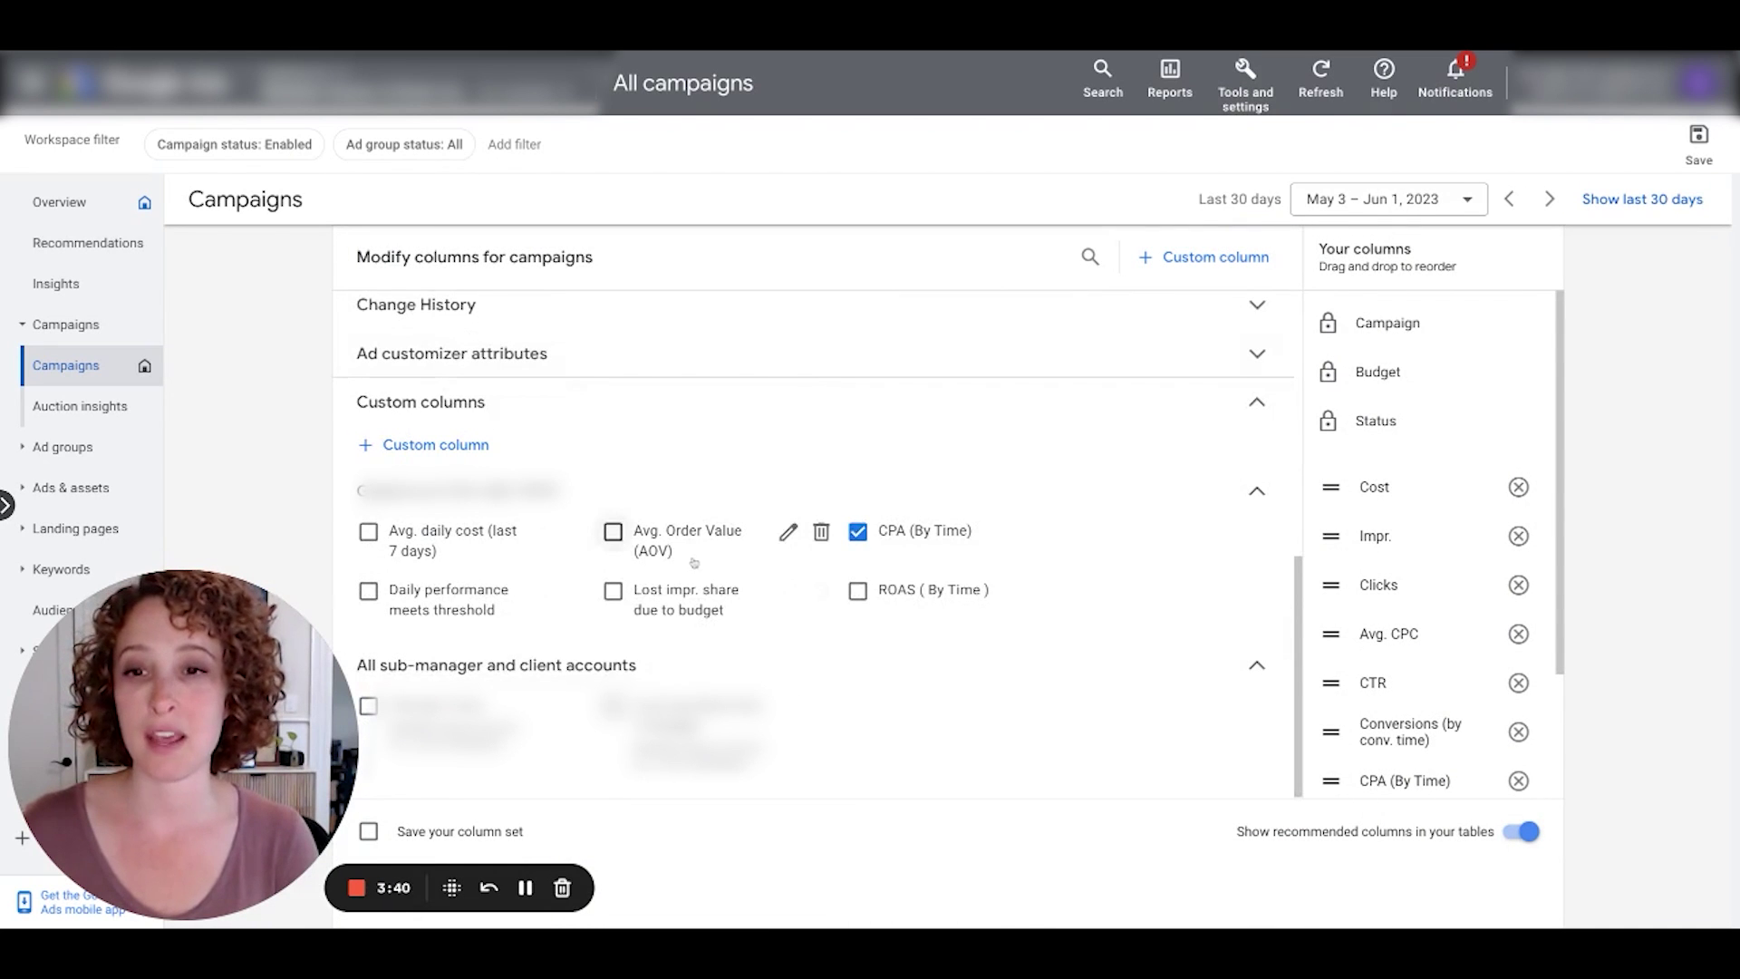
# Start a new custom column named 'Calls From Ads', described 'Call Extension', in Number format
pyautogui.click(423, 447)
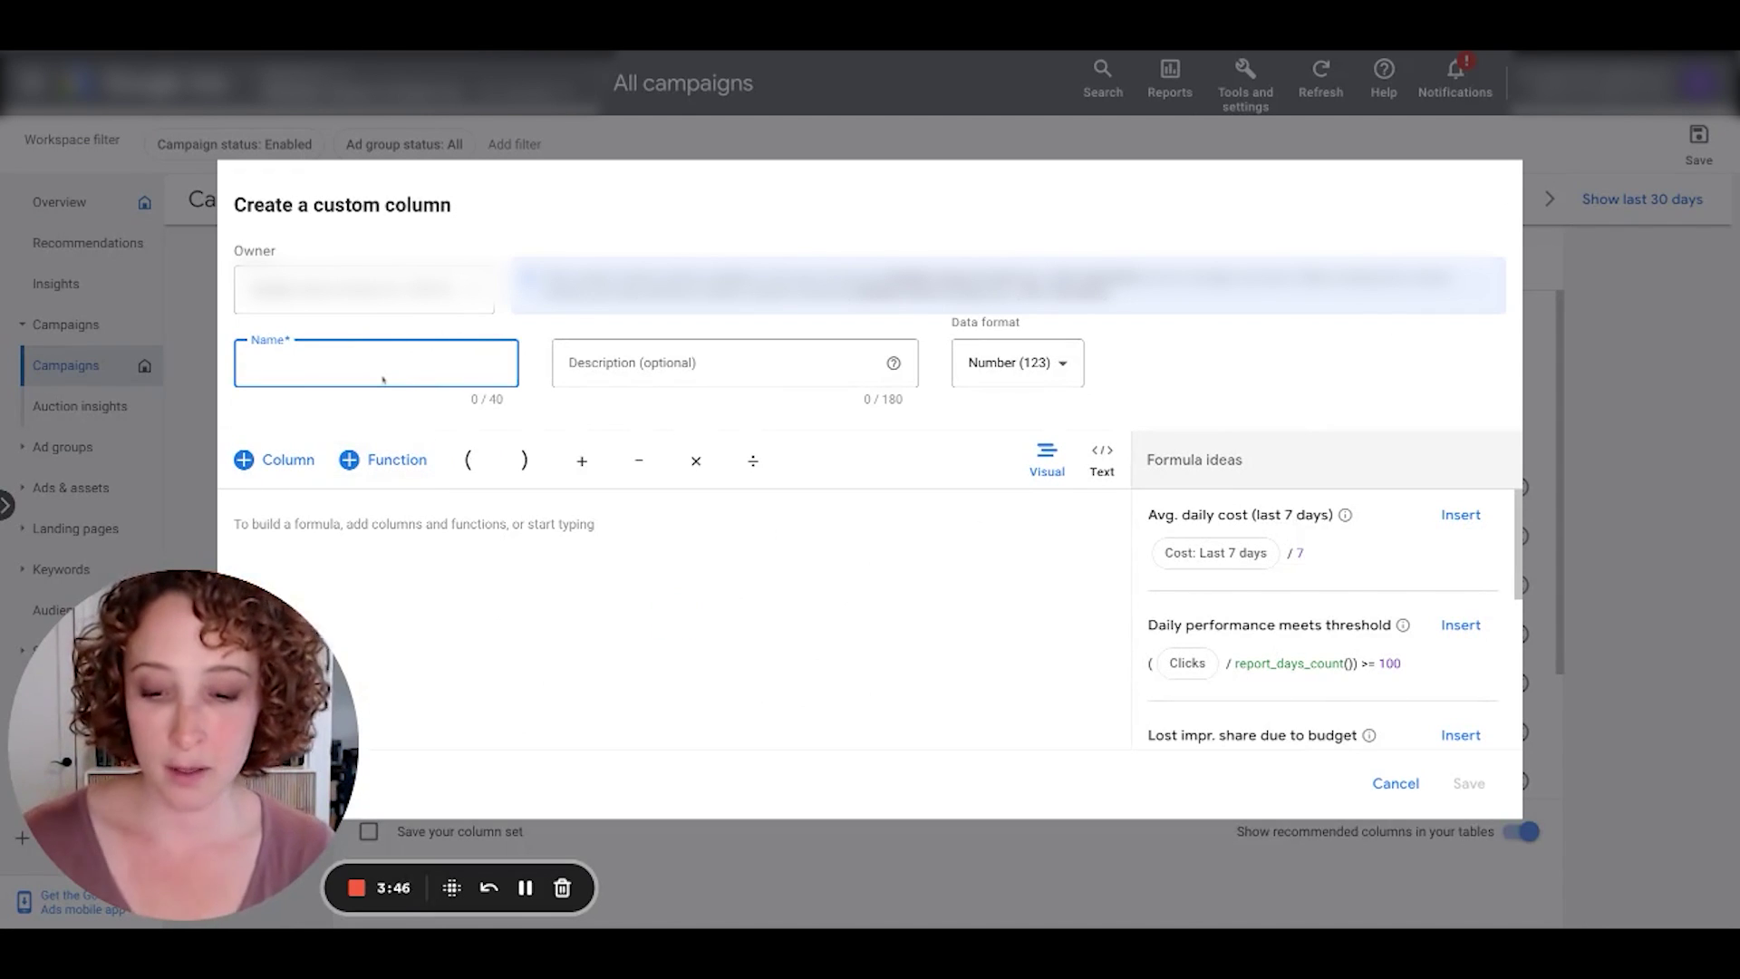
pyautogui.write('Calls ')
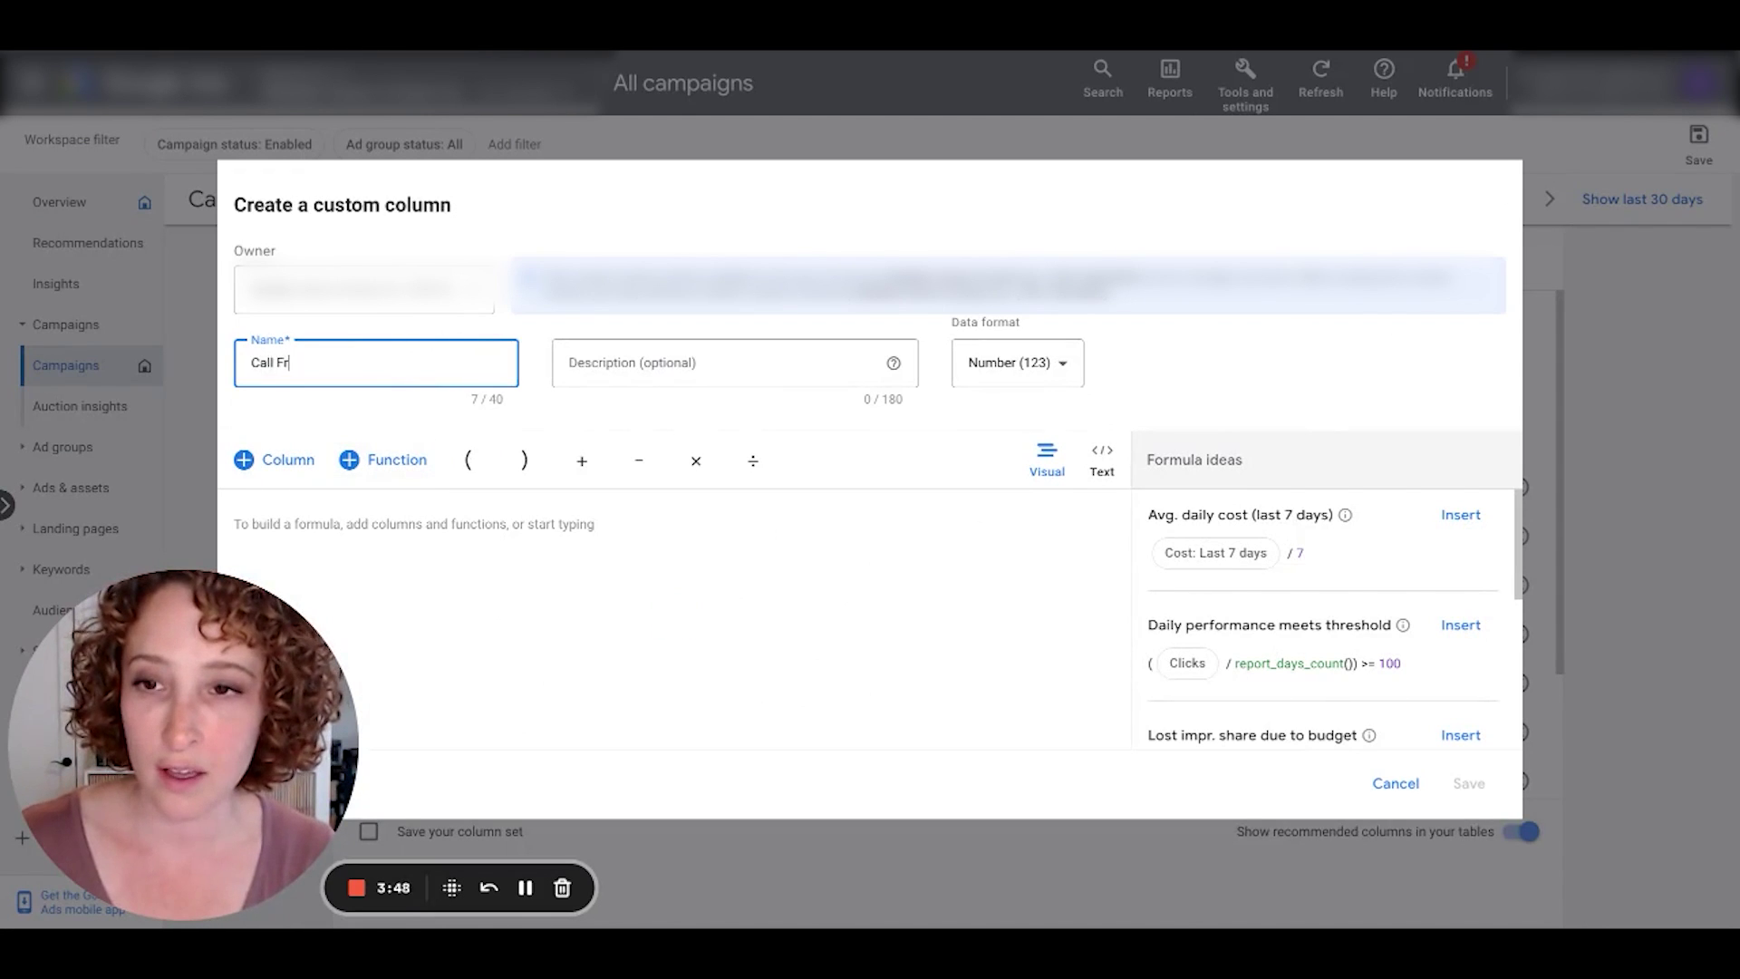
pyautogui.write('From Ads (')
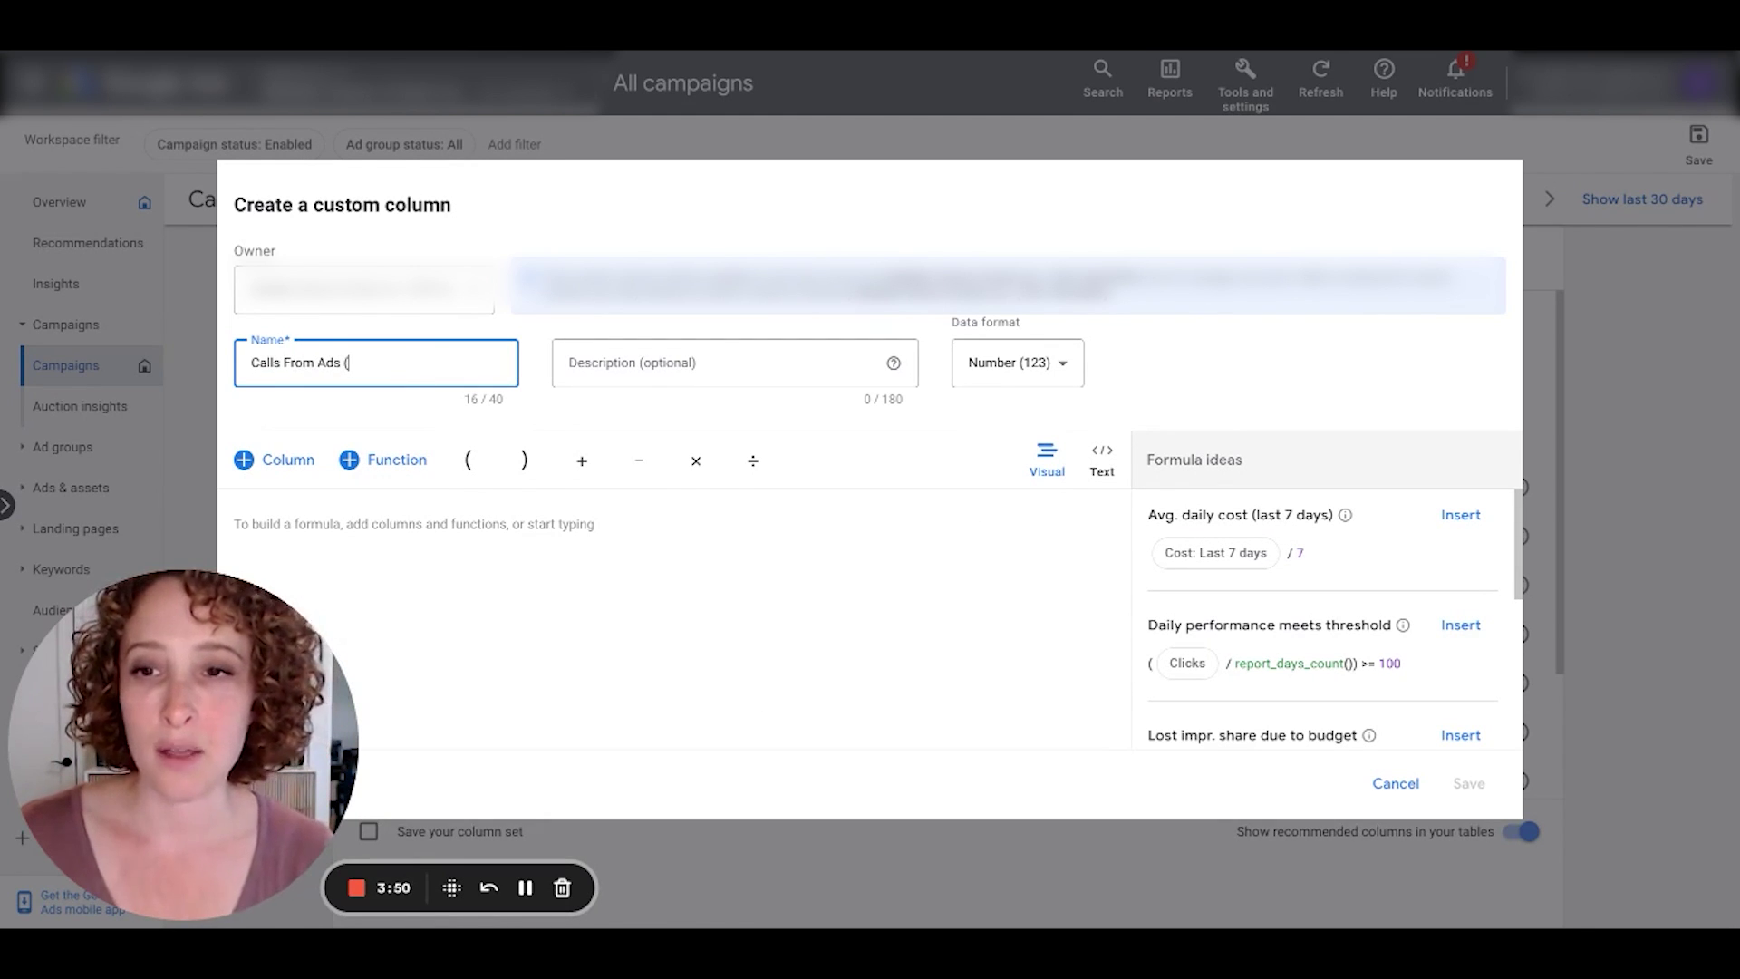
pyautogui.click(807, 369)
pyautogui.write('Ca')
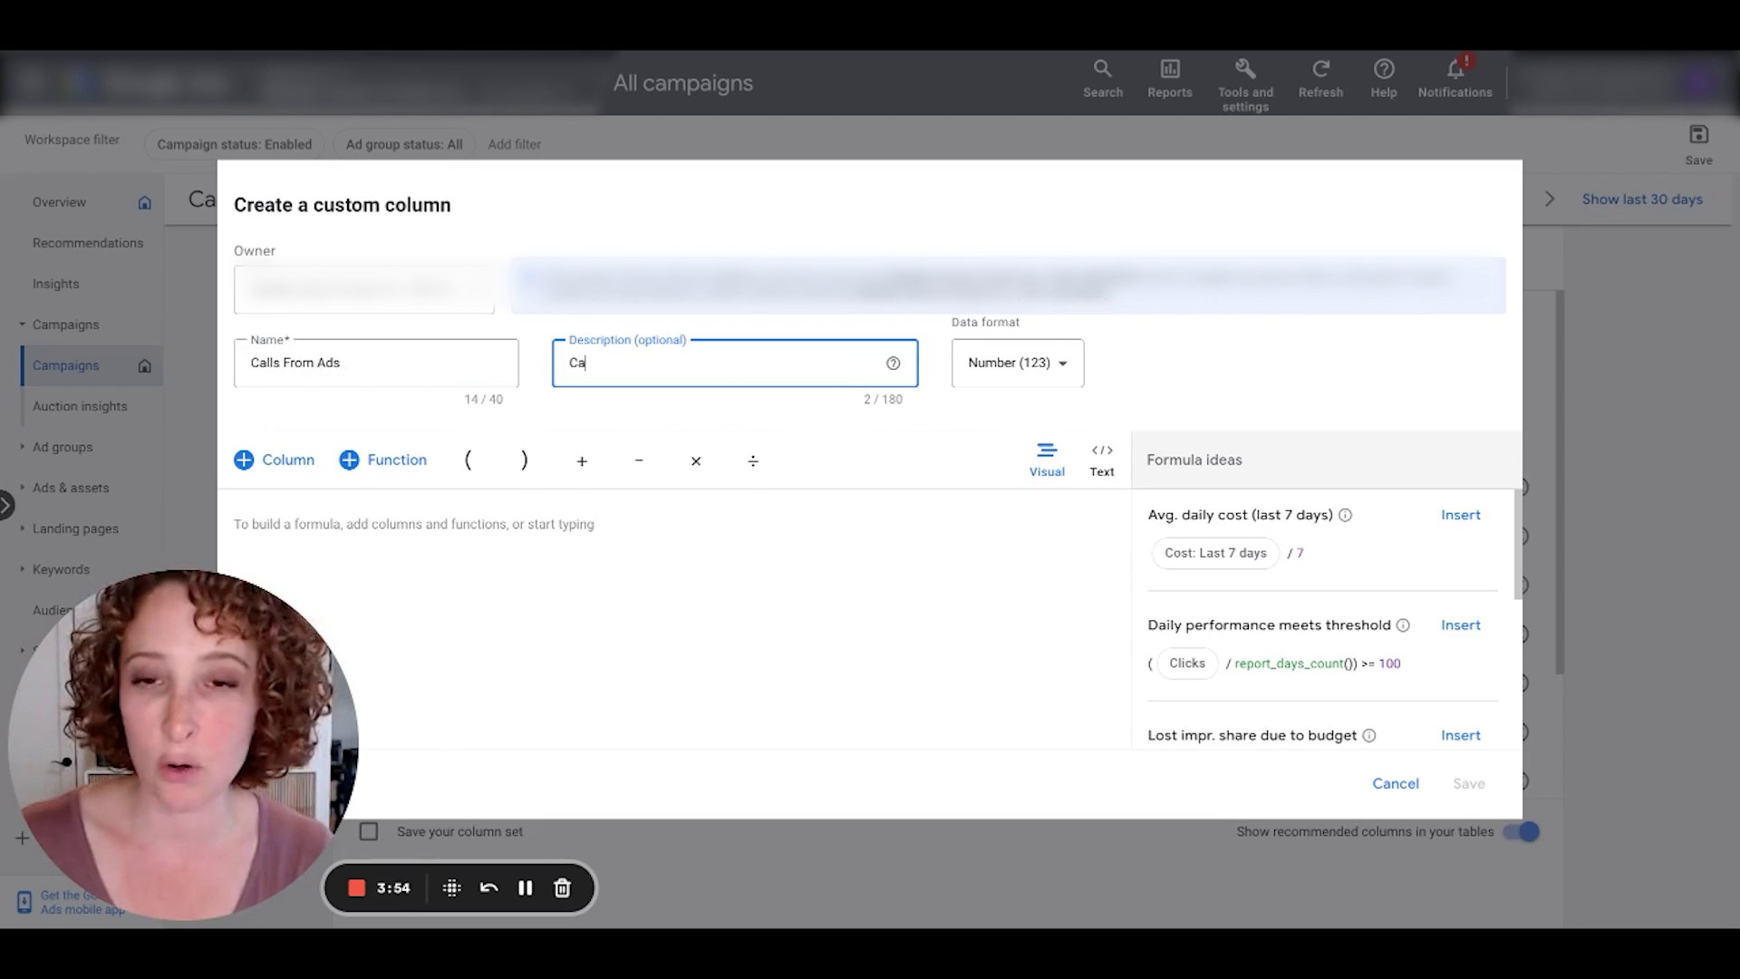
pyautogui.write('ll Extension')
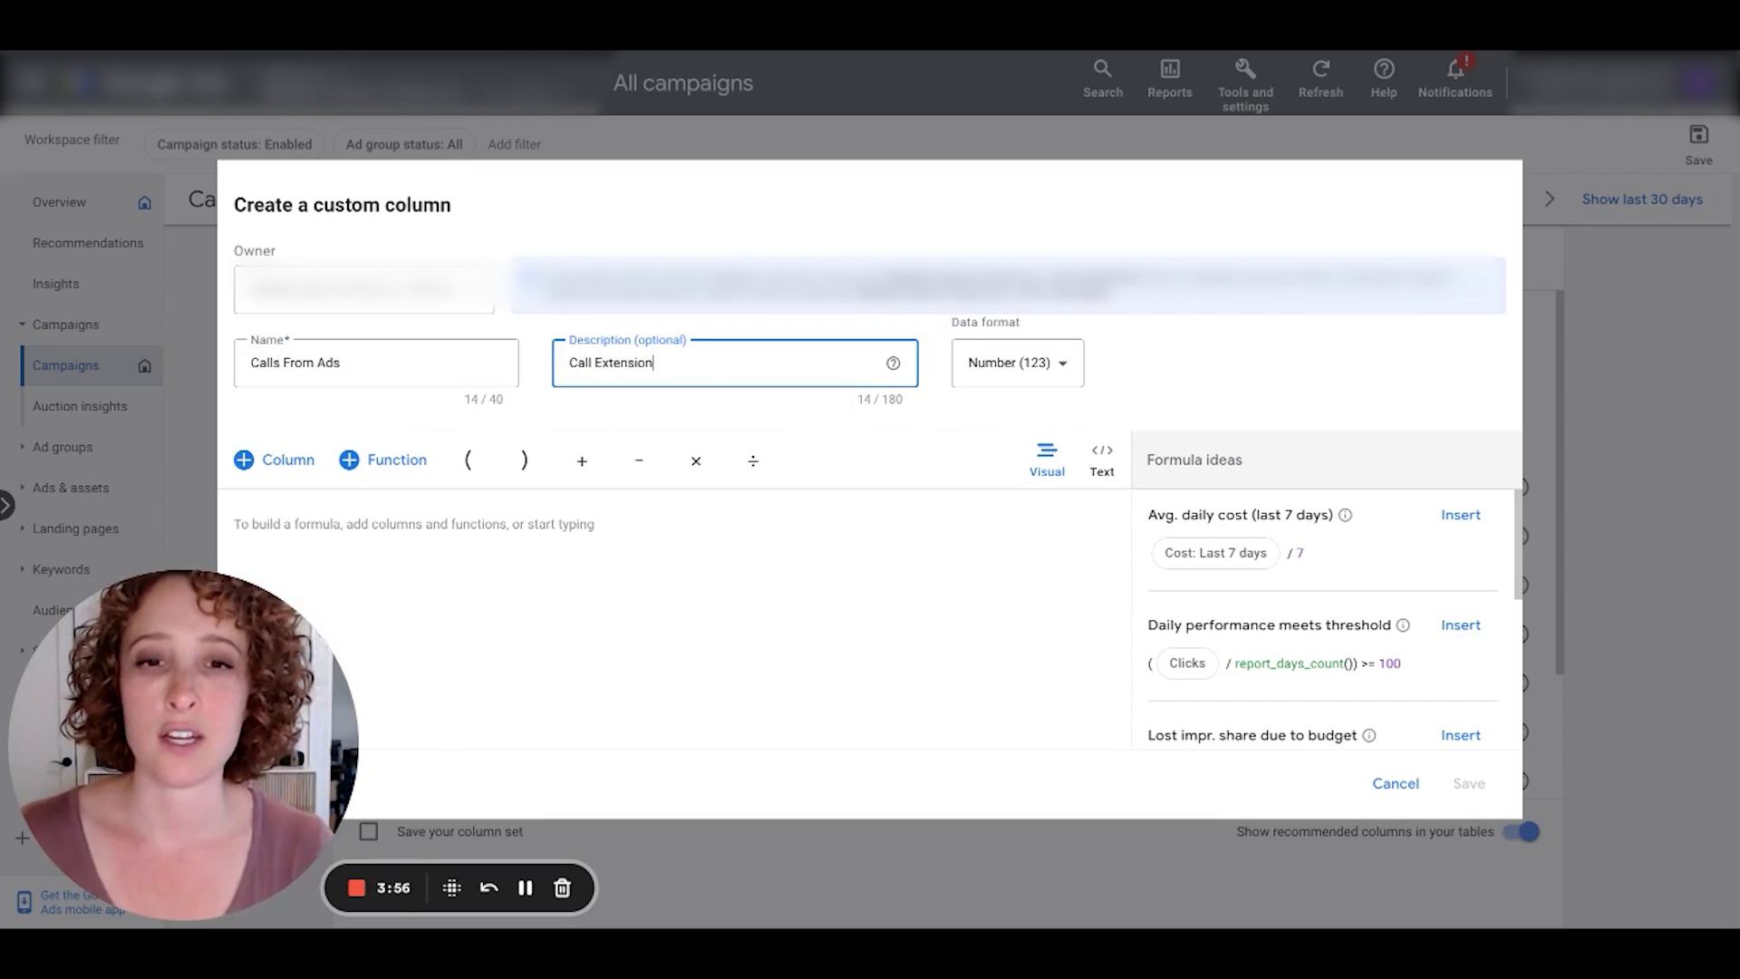
pyautogui.click(1027, 379)
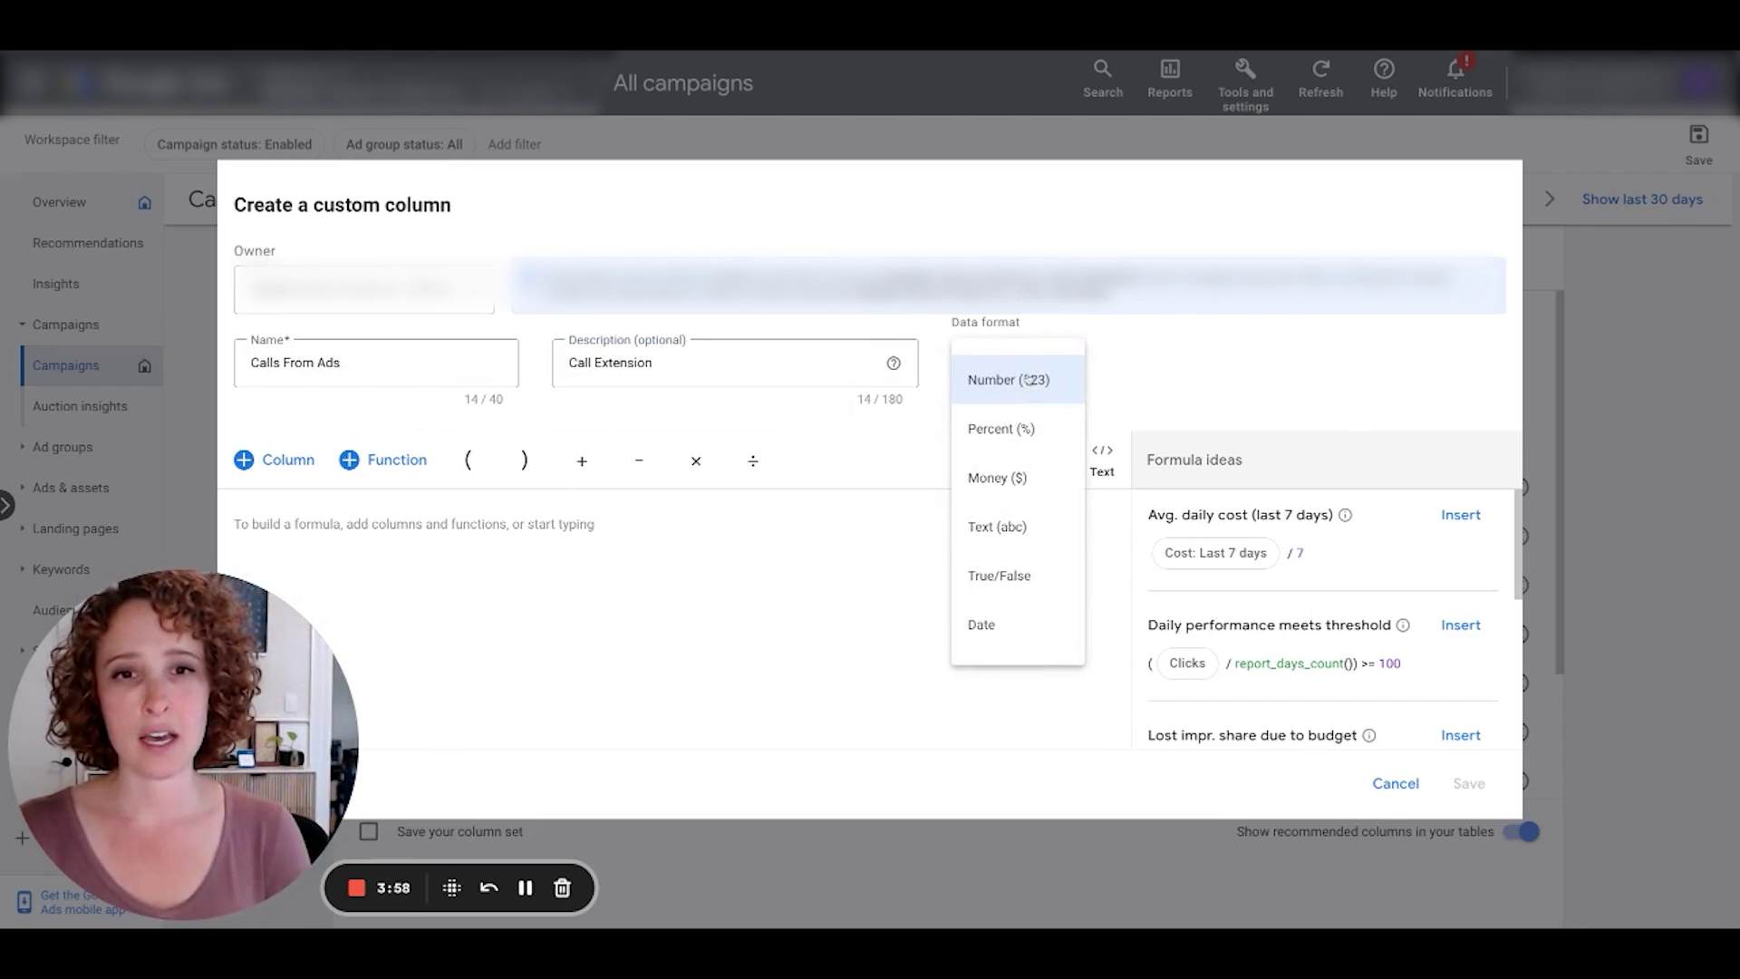
pyautogui.click(759, 639)
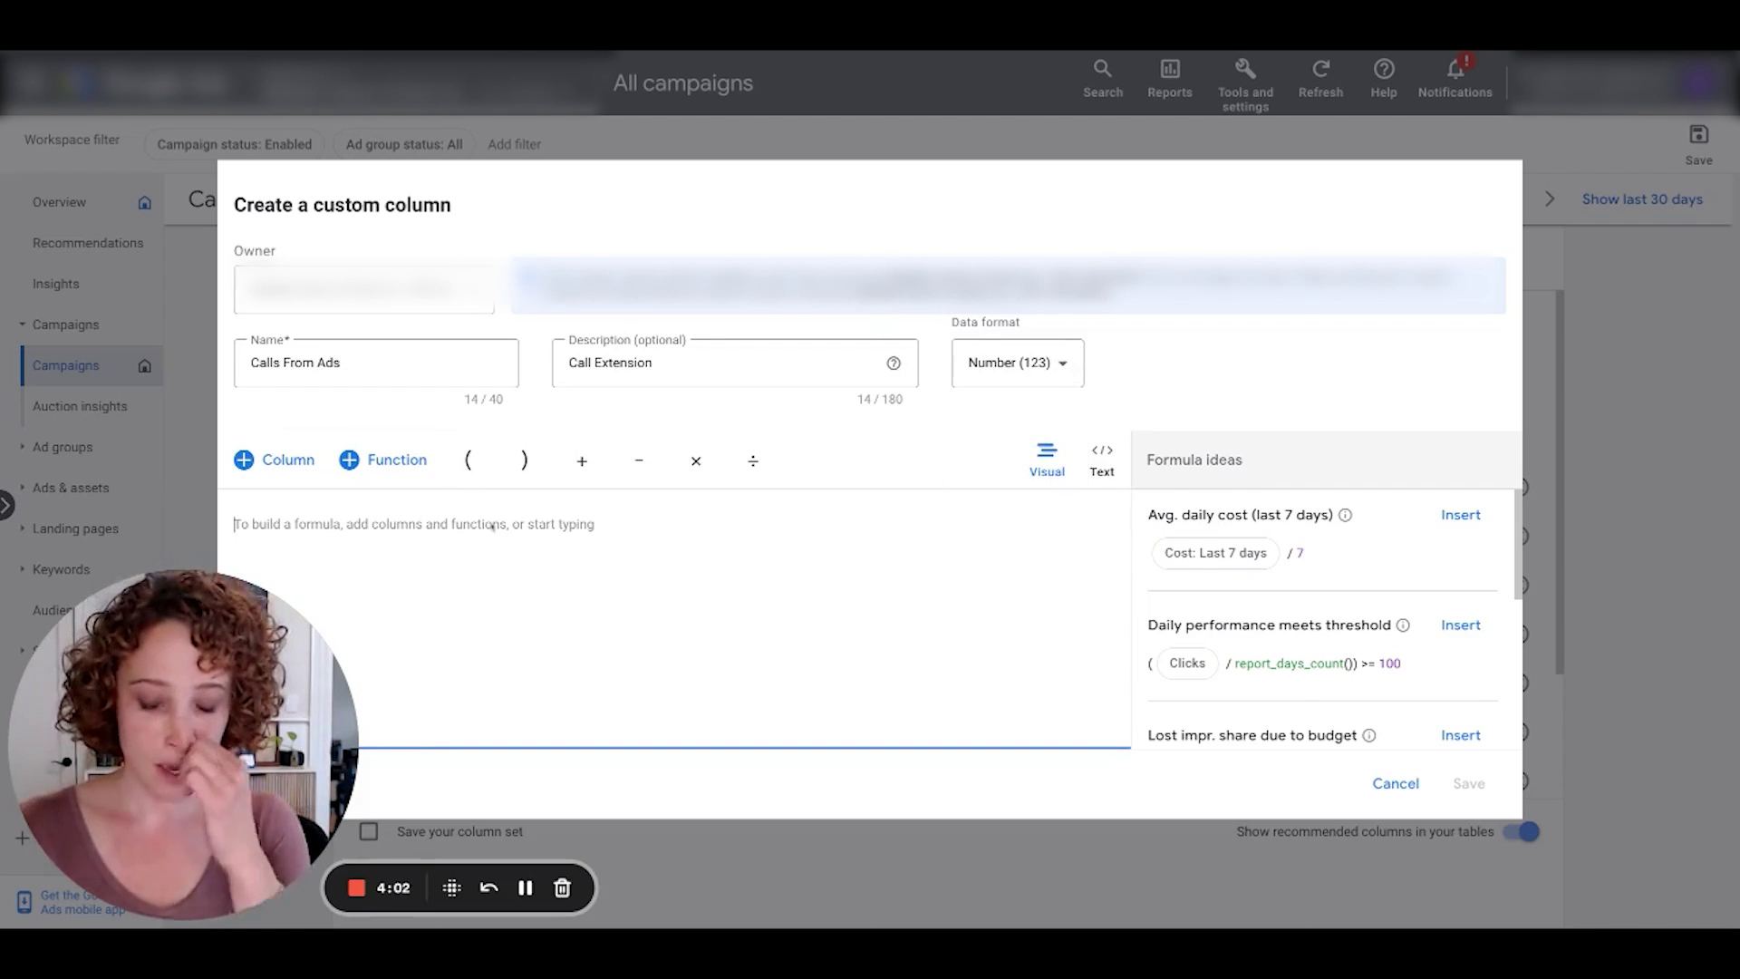
# Insert Conversions (by conv. time) into the formula and filter it to Calls from ads
pyautogui.write('conver')
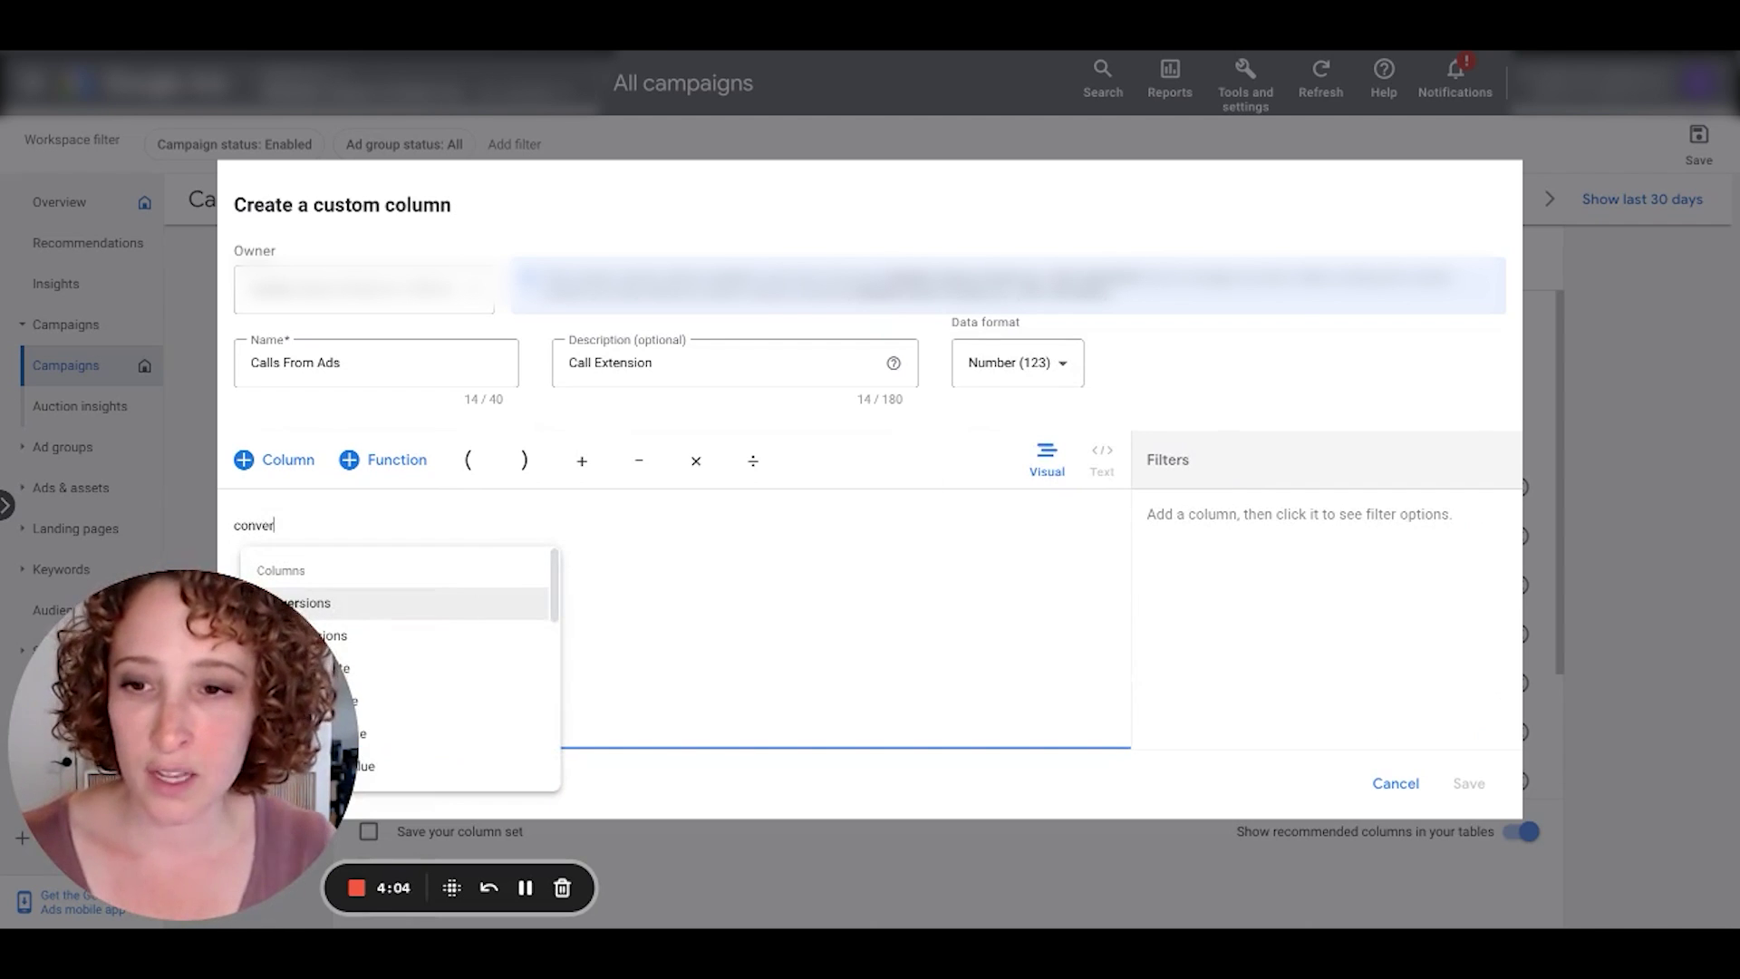
pyautogui.click(231, 709)
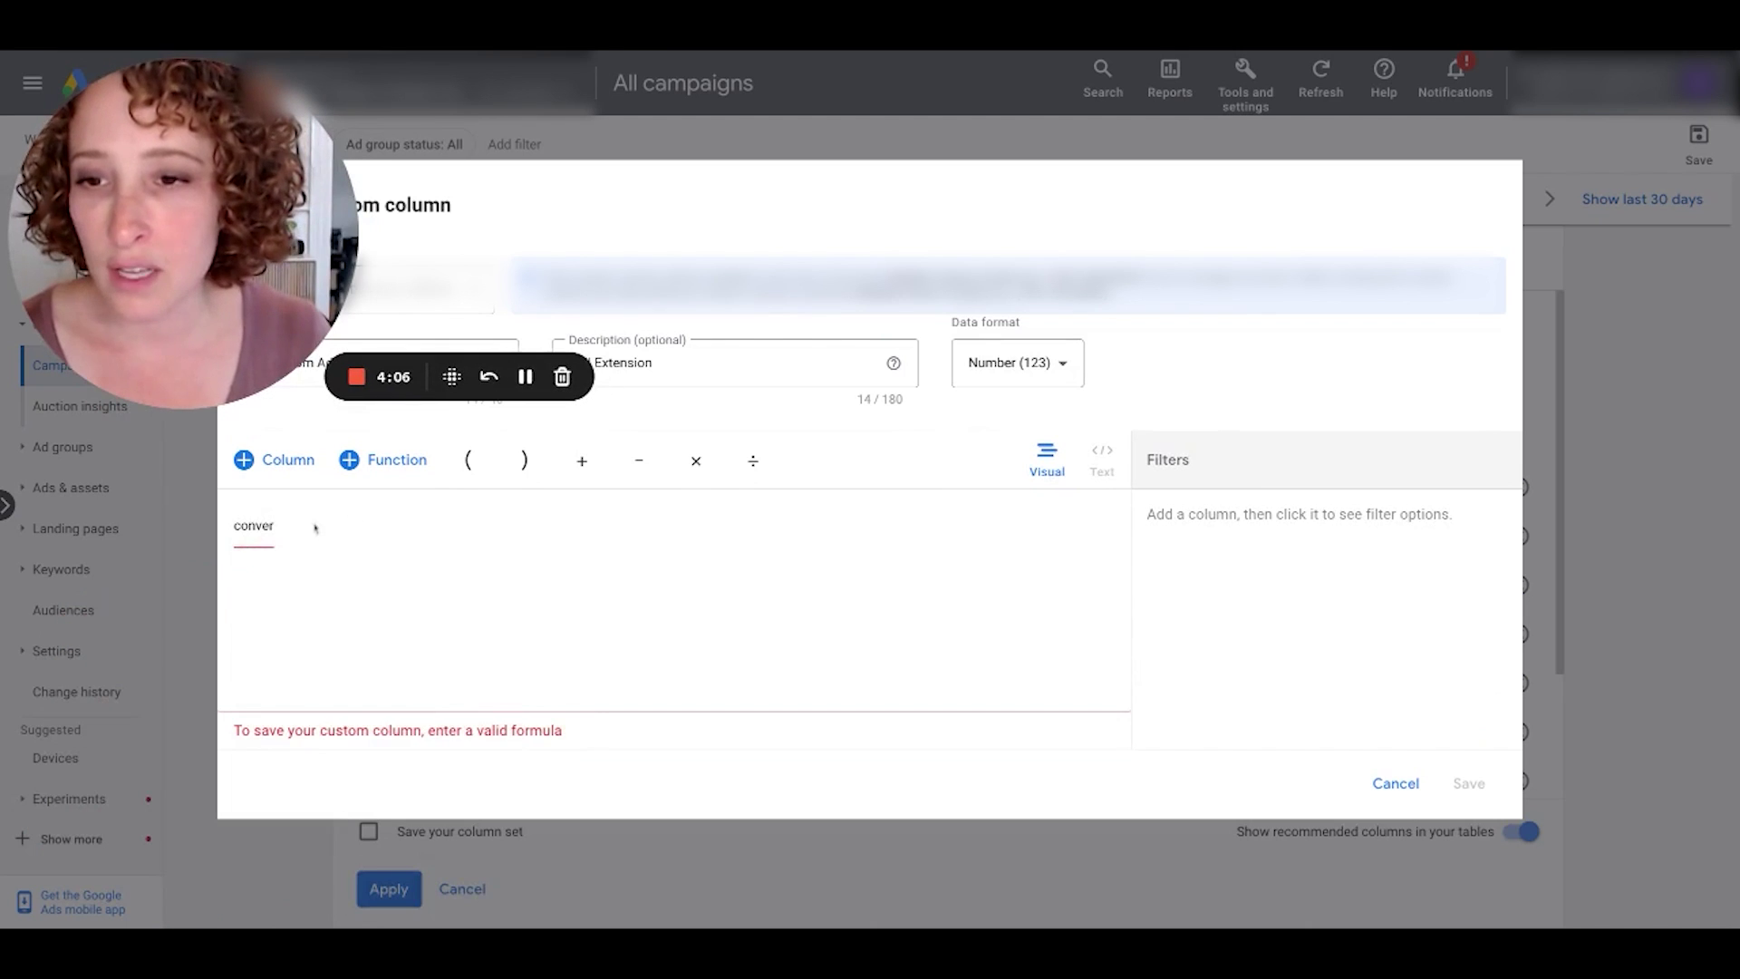
pyautogui.click(299, 526)
pyautogui.write('sion')
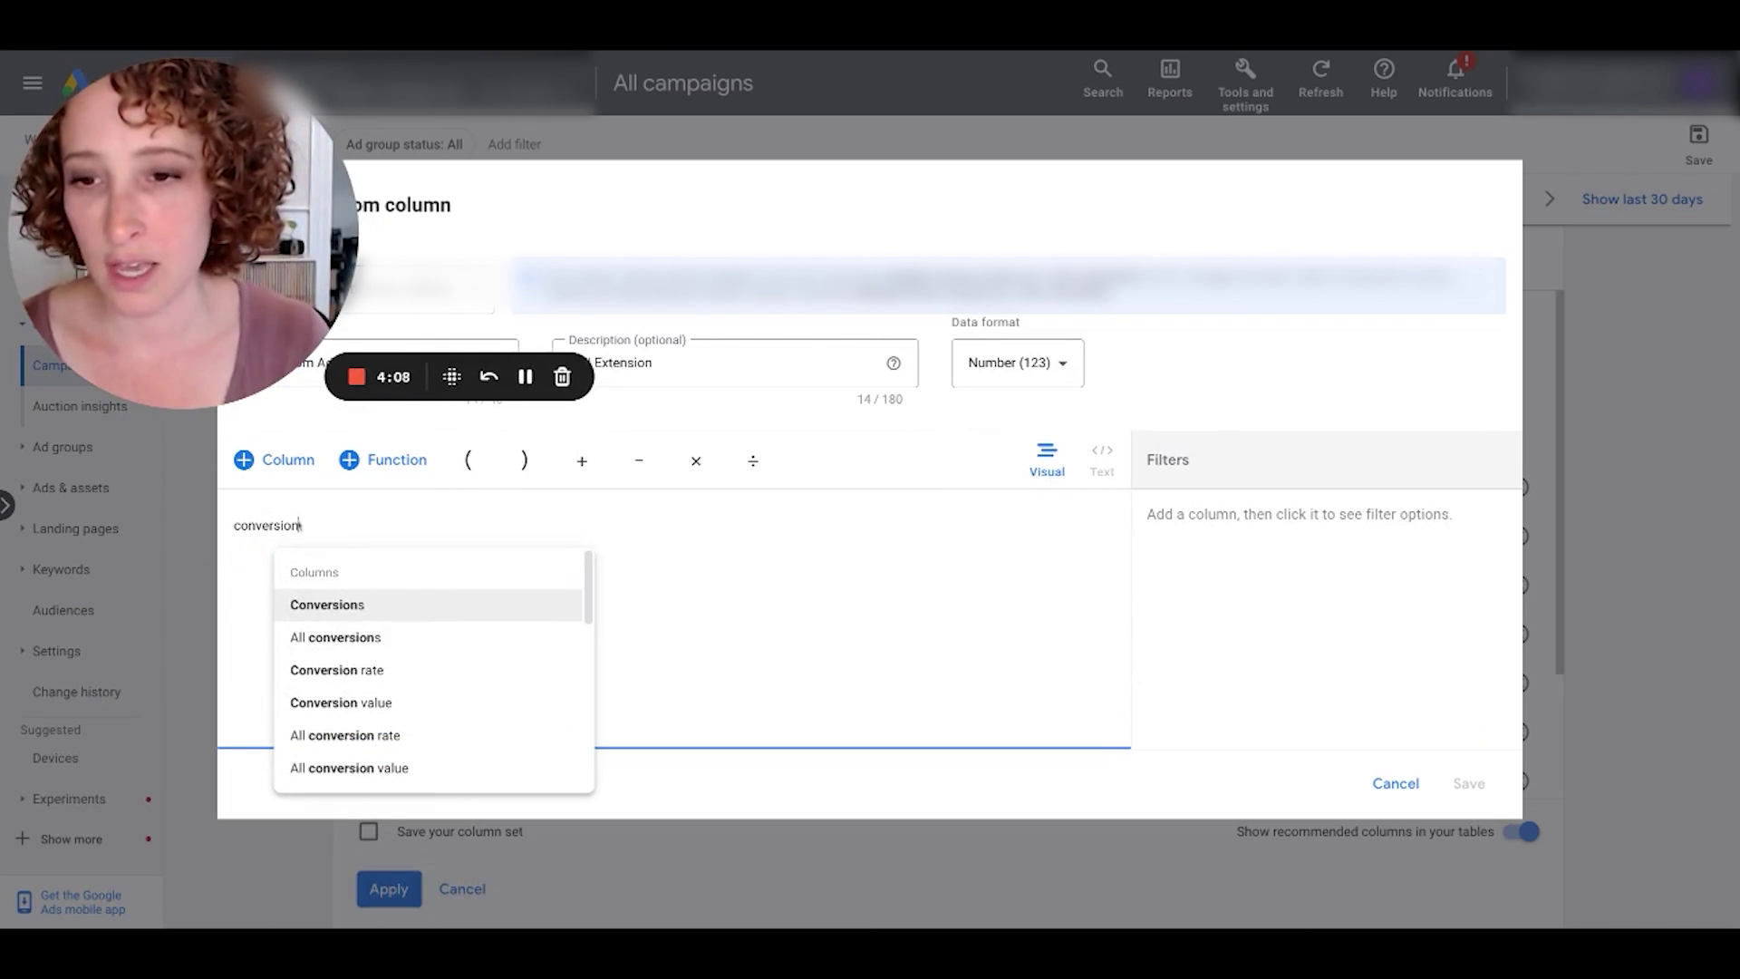
pyautogui.scroll(-1, 376, 775)
pyautogui.scroll(-5, 376, 775)
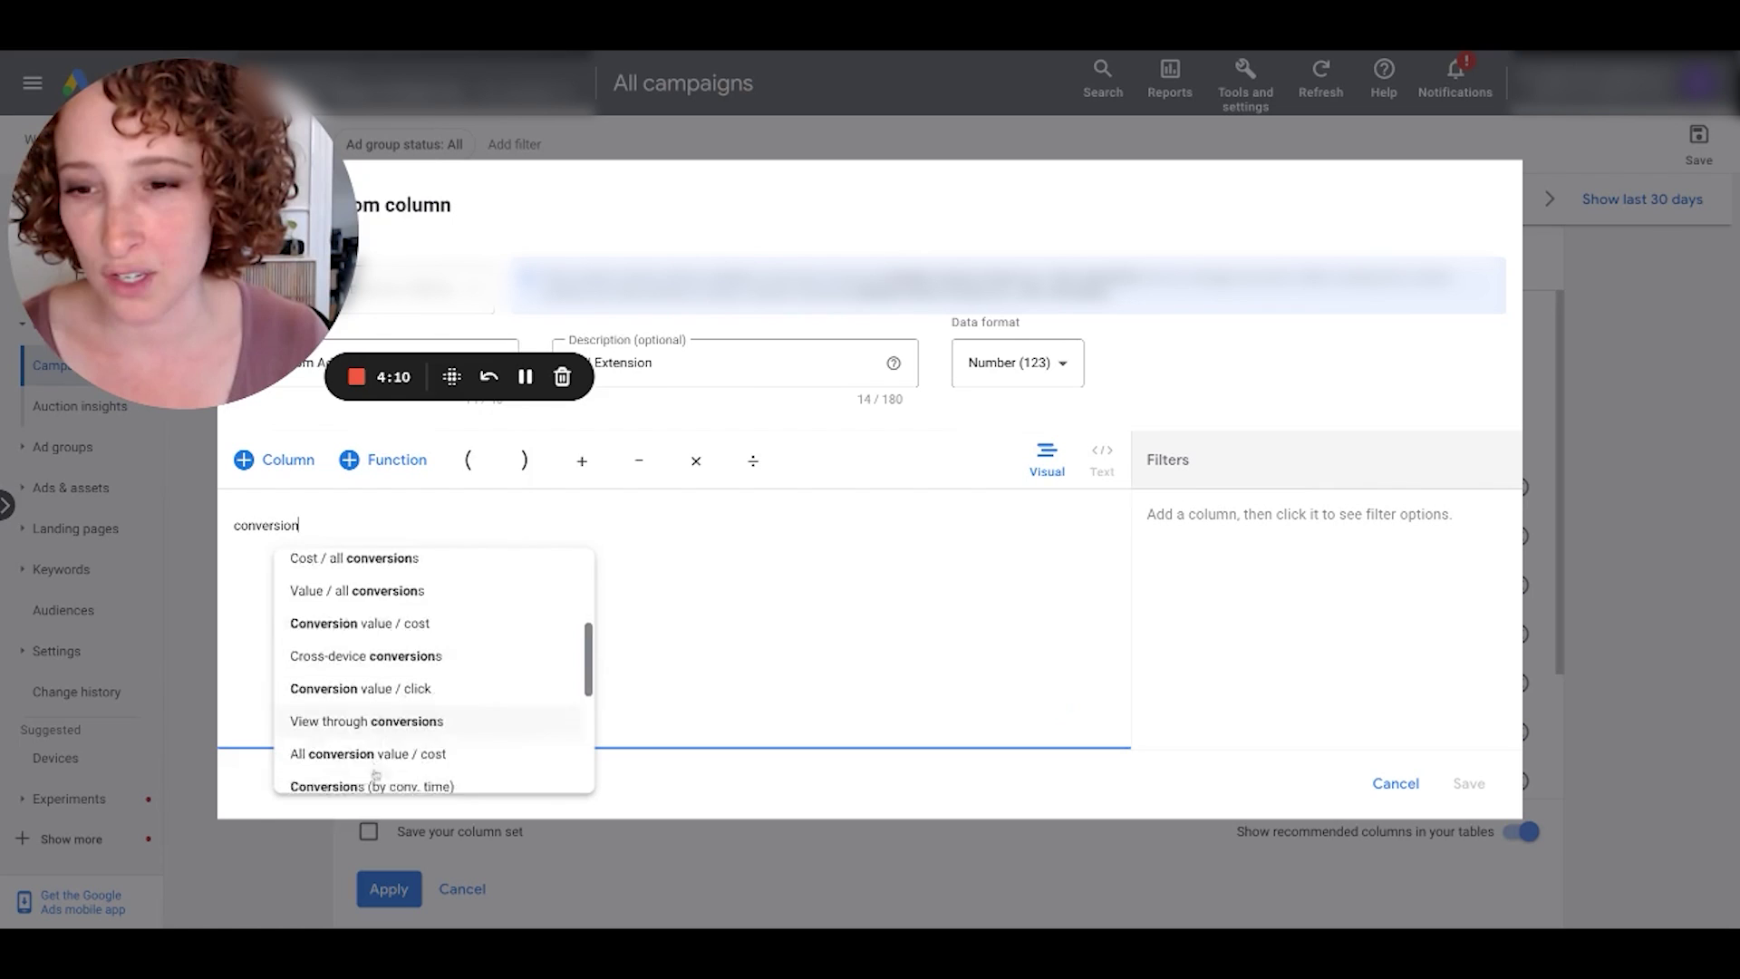
pyautogui.click(334, 671)
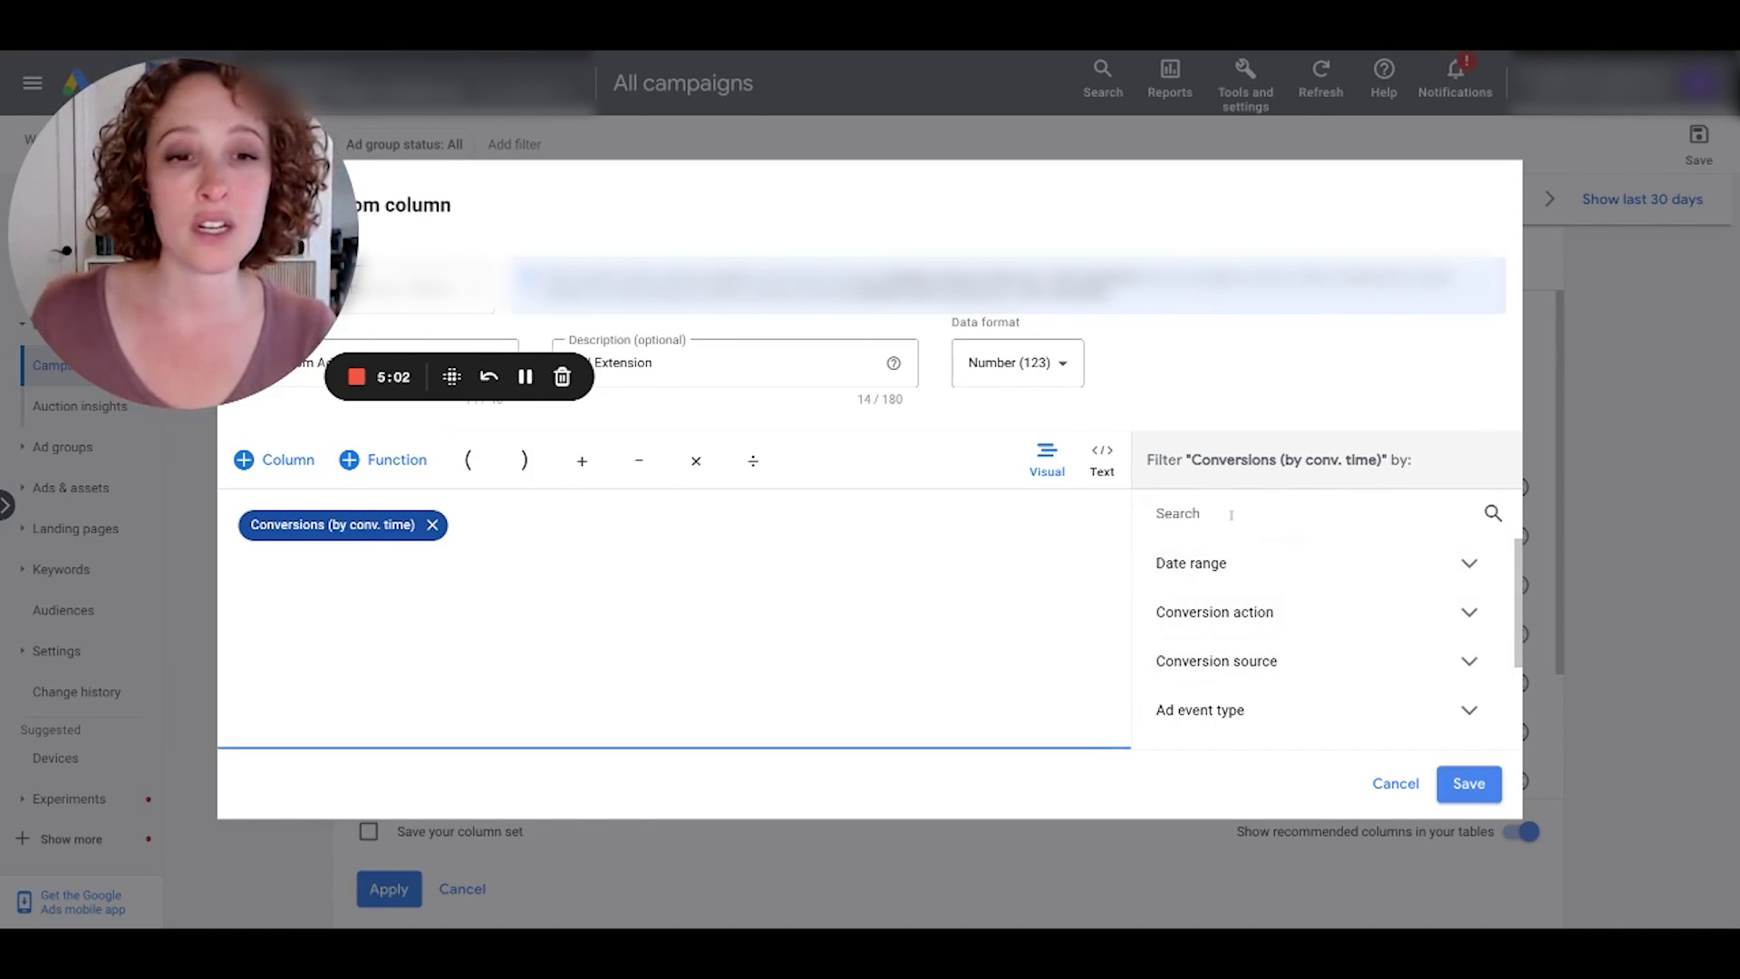
pyautogui.click(1242, 614)
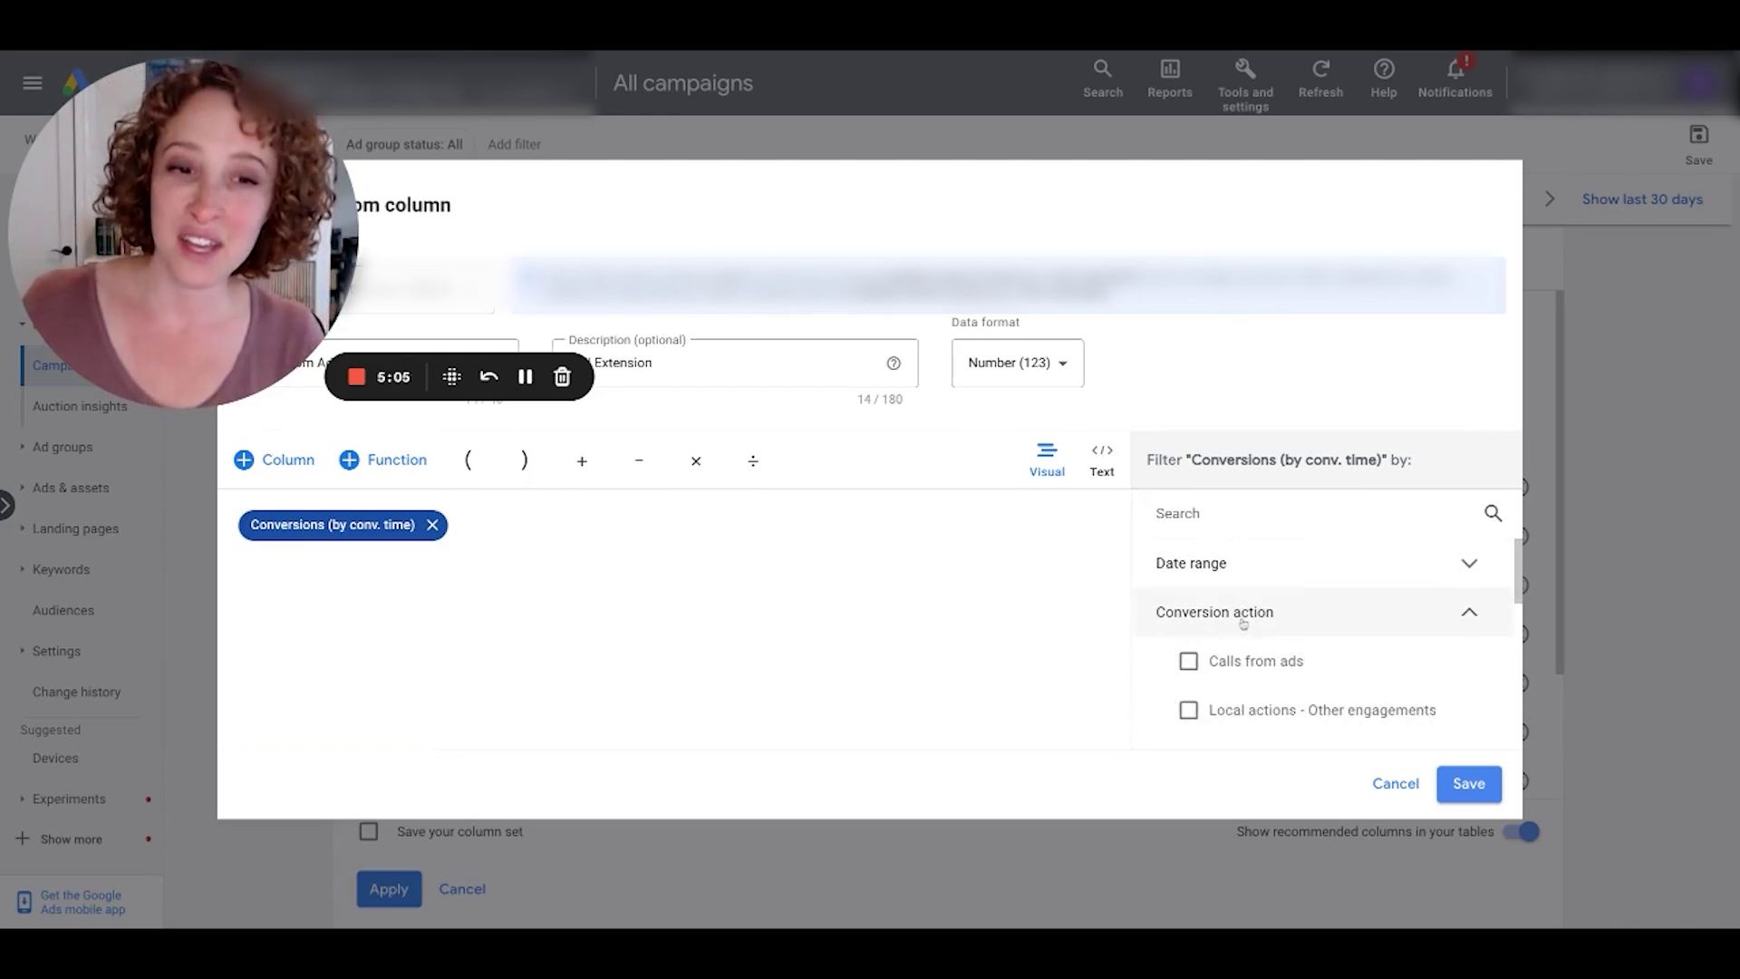
pyautogui.click(1188, 661)
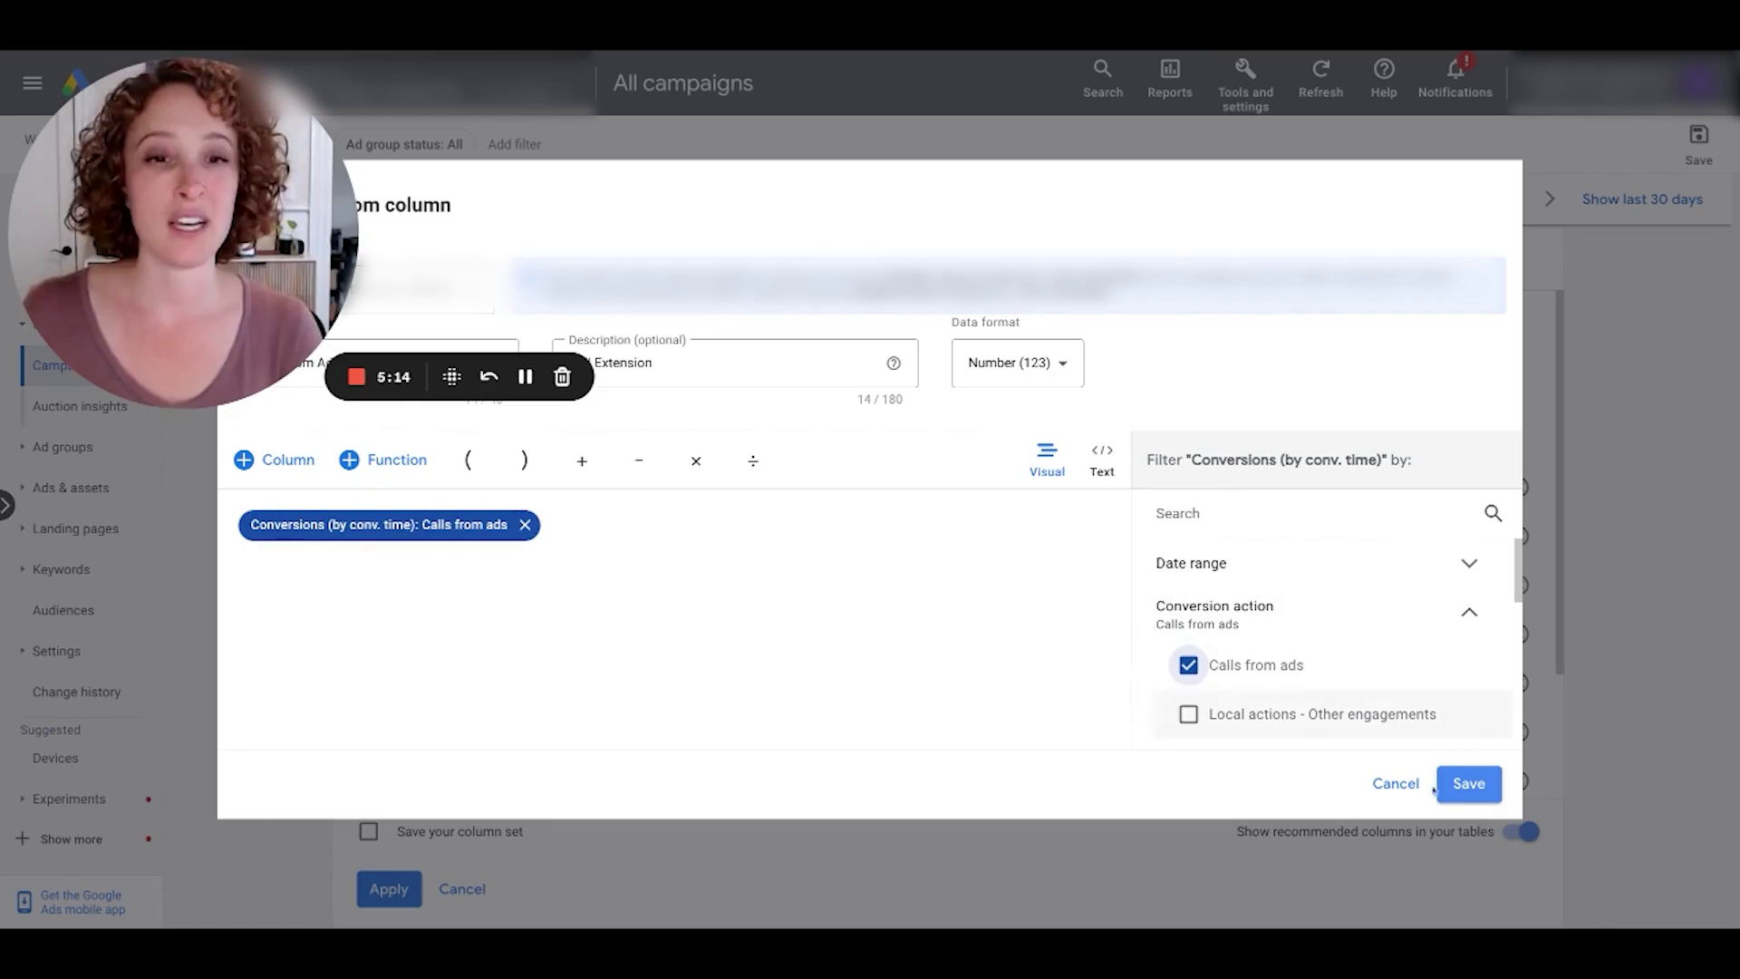
# Save the Calls From Ads column to return to Modify columns for campaigns
pyautogui.click(1477, 790)
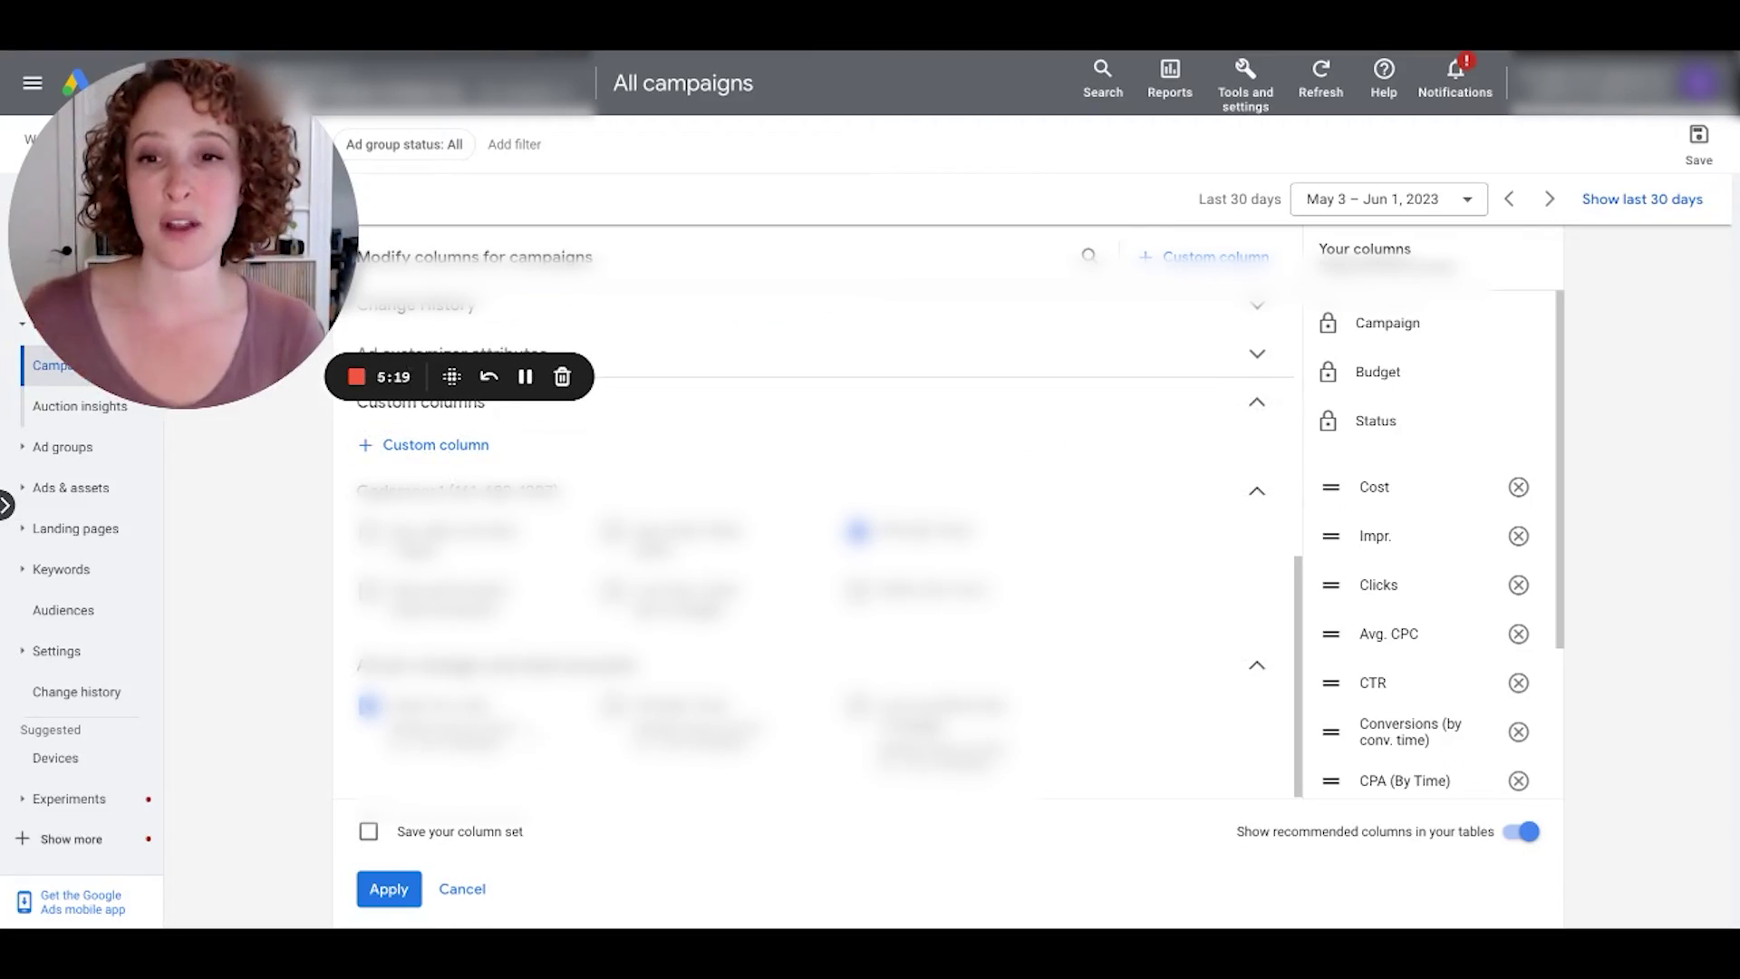
# Add another custom column named 'Contact Form' and begin typing Conversions in its formula
pyautogui.click(426, 444)
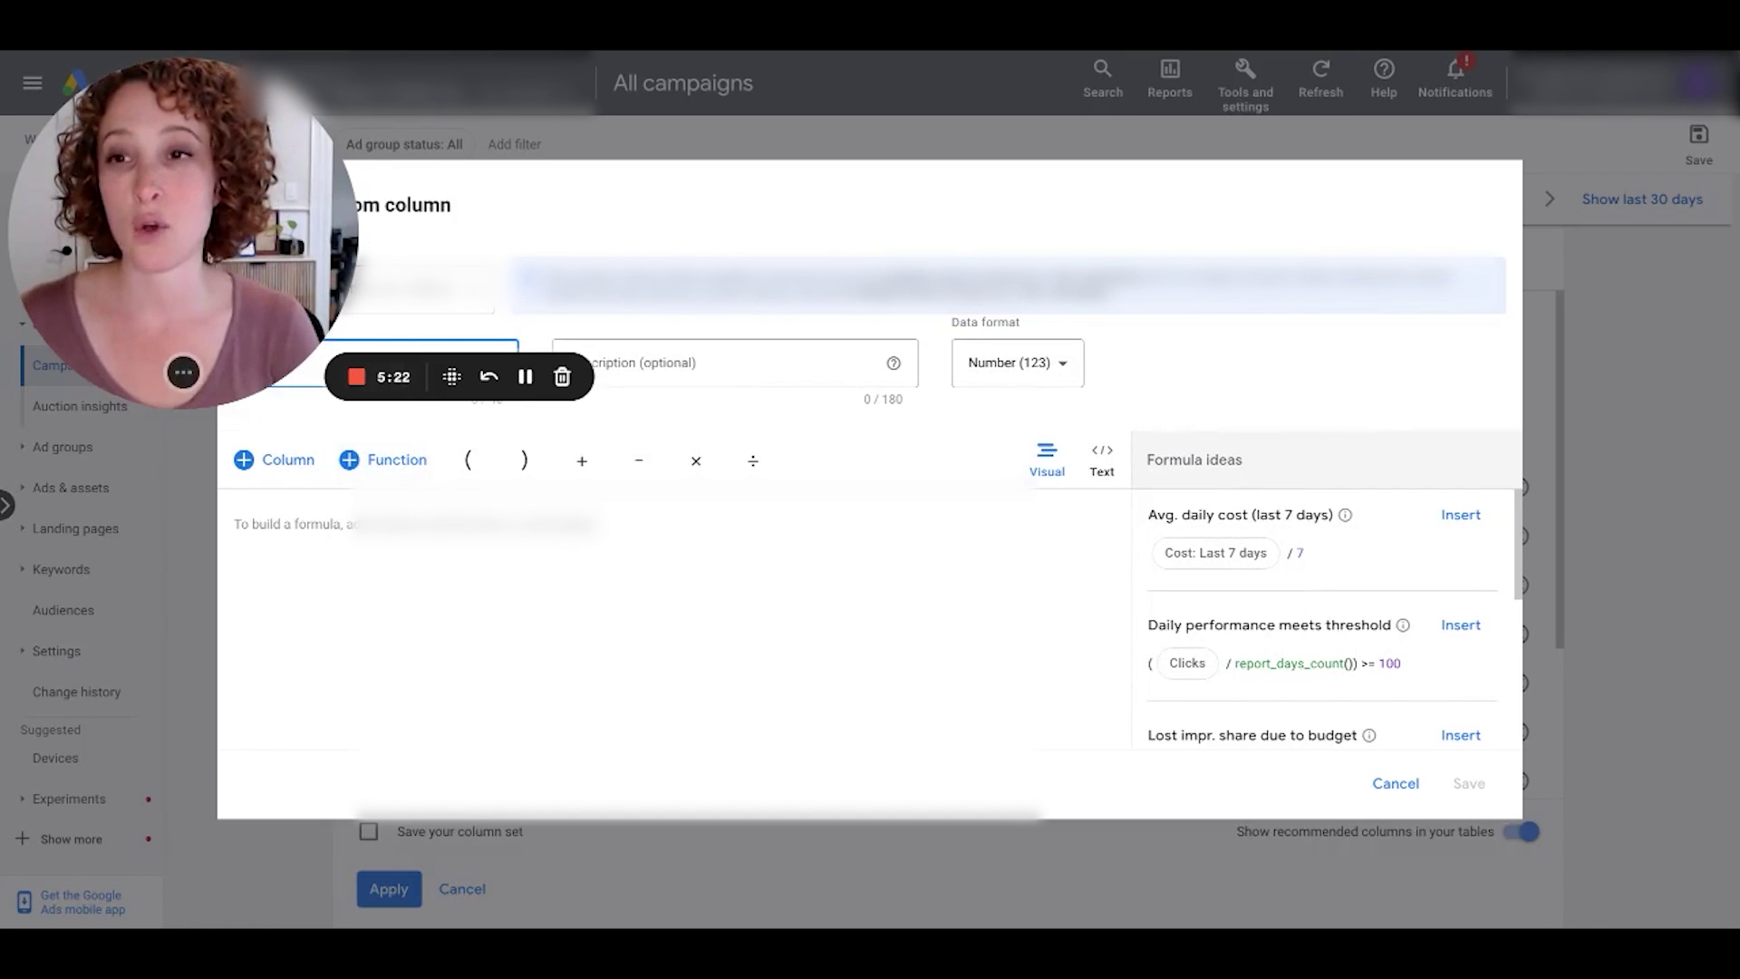
pyautogui.click(428, 391)
pyautogui.click(358, 357)
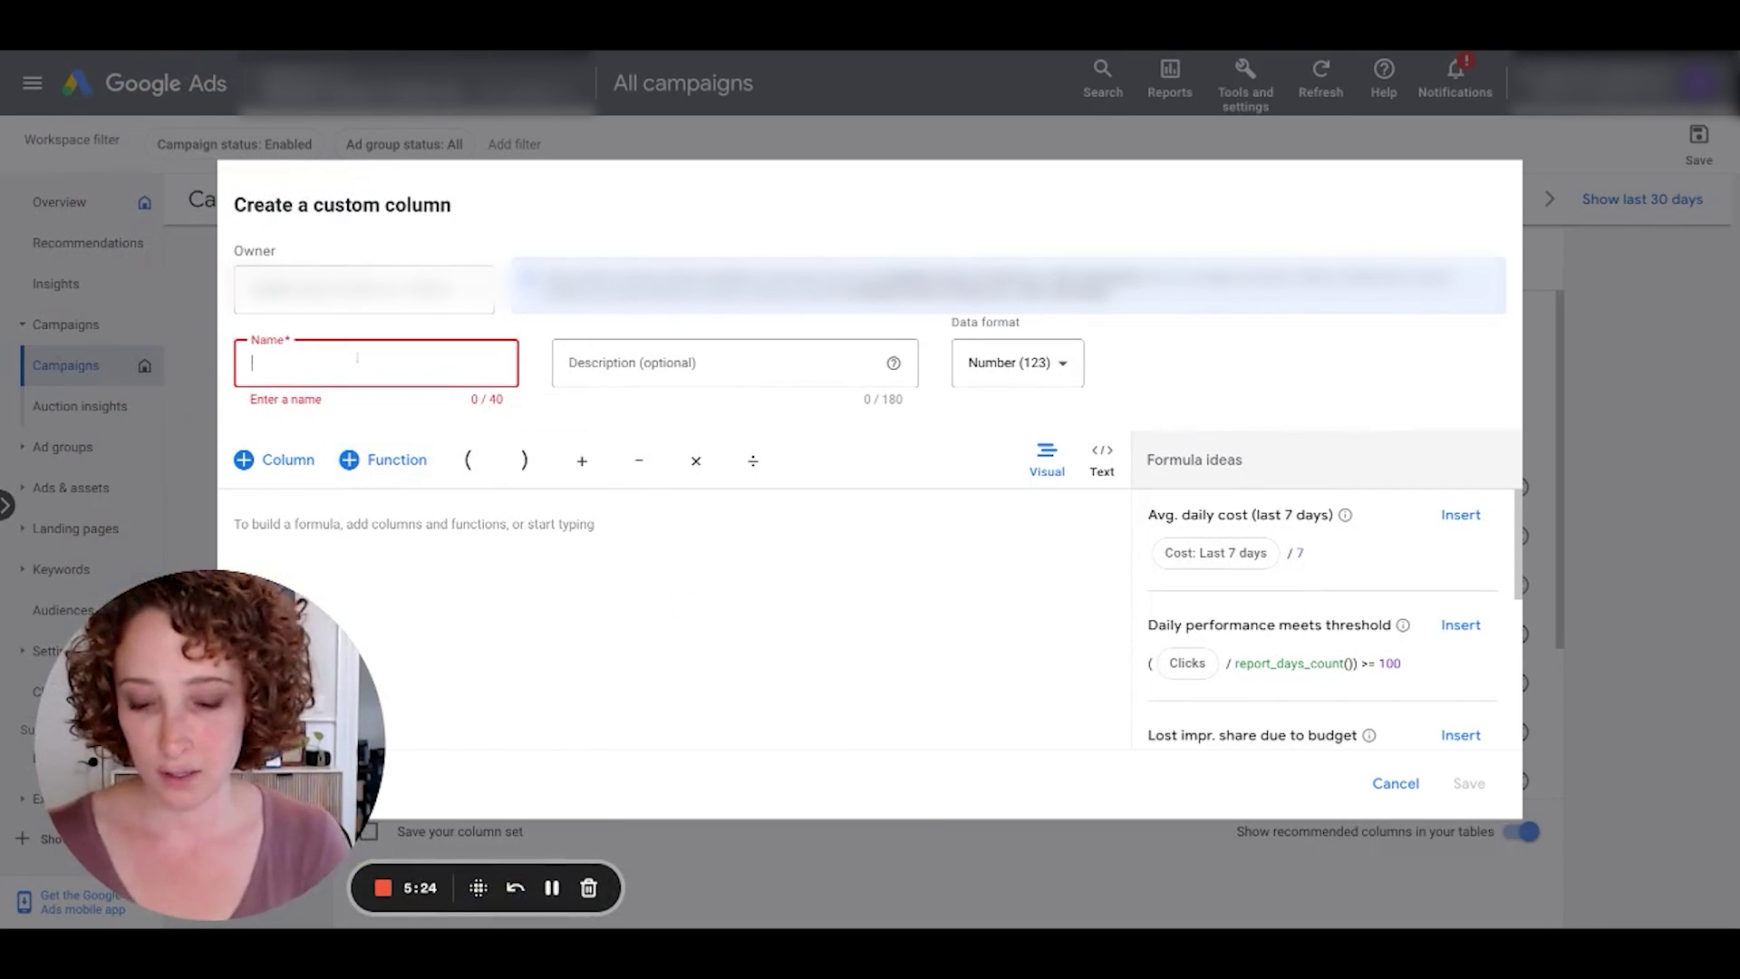
pyautogui.write('Contact Form Su')
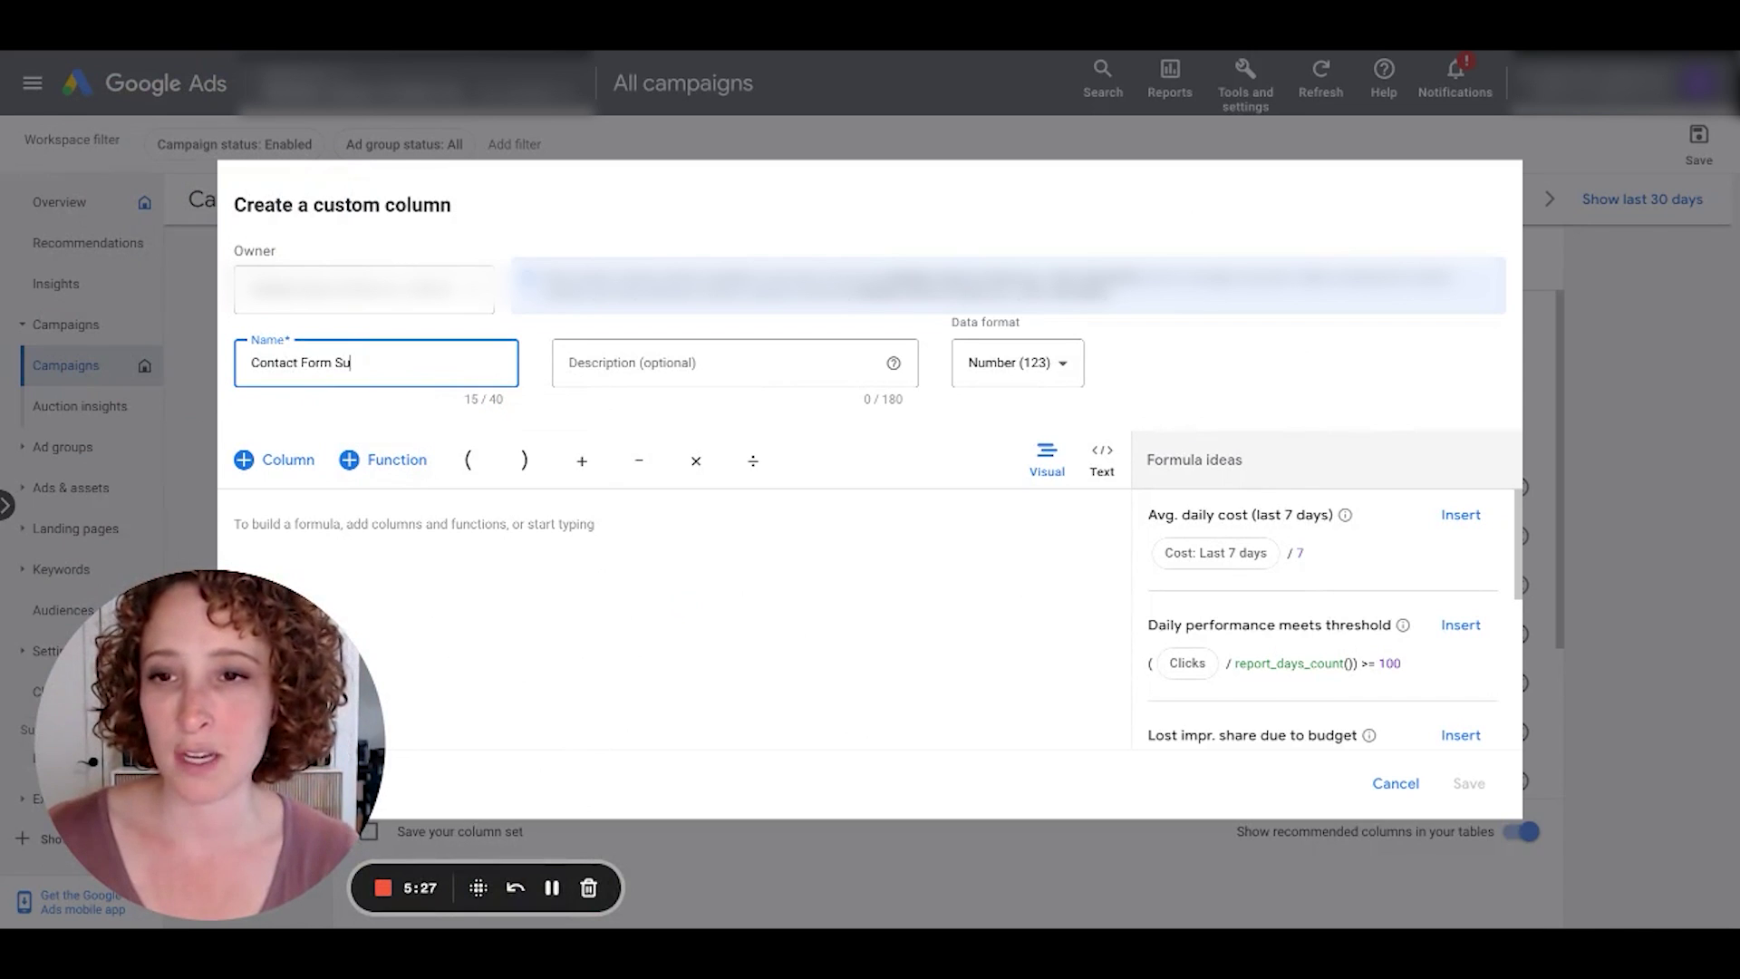
pyautogui.write('bm')
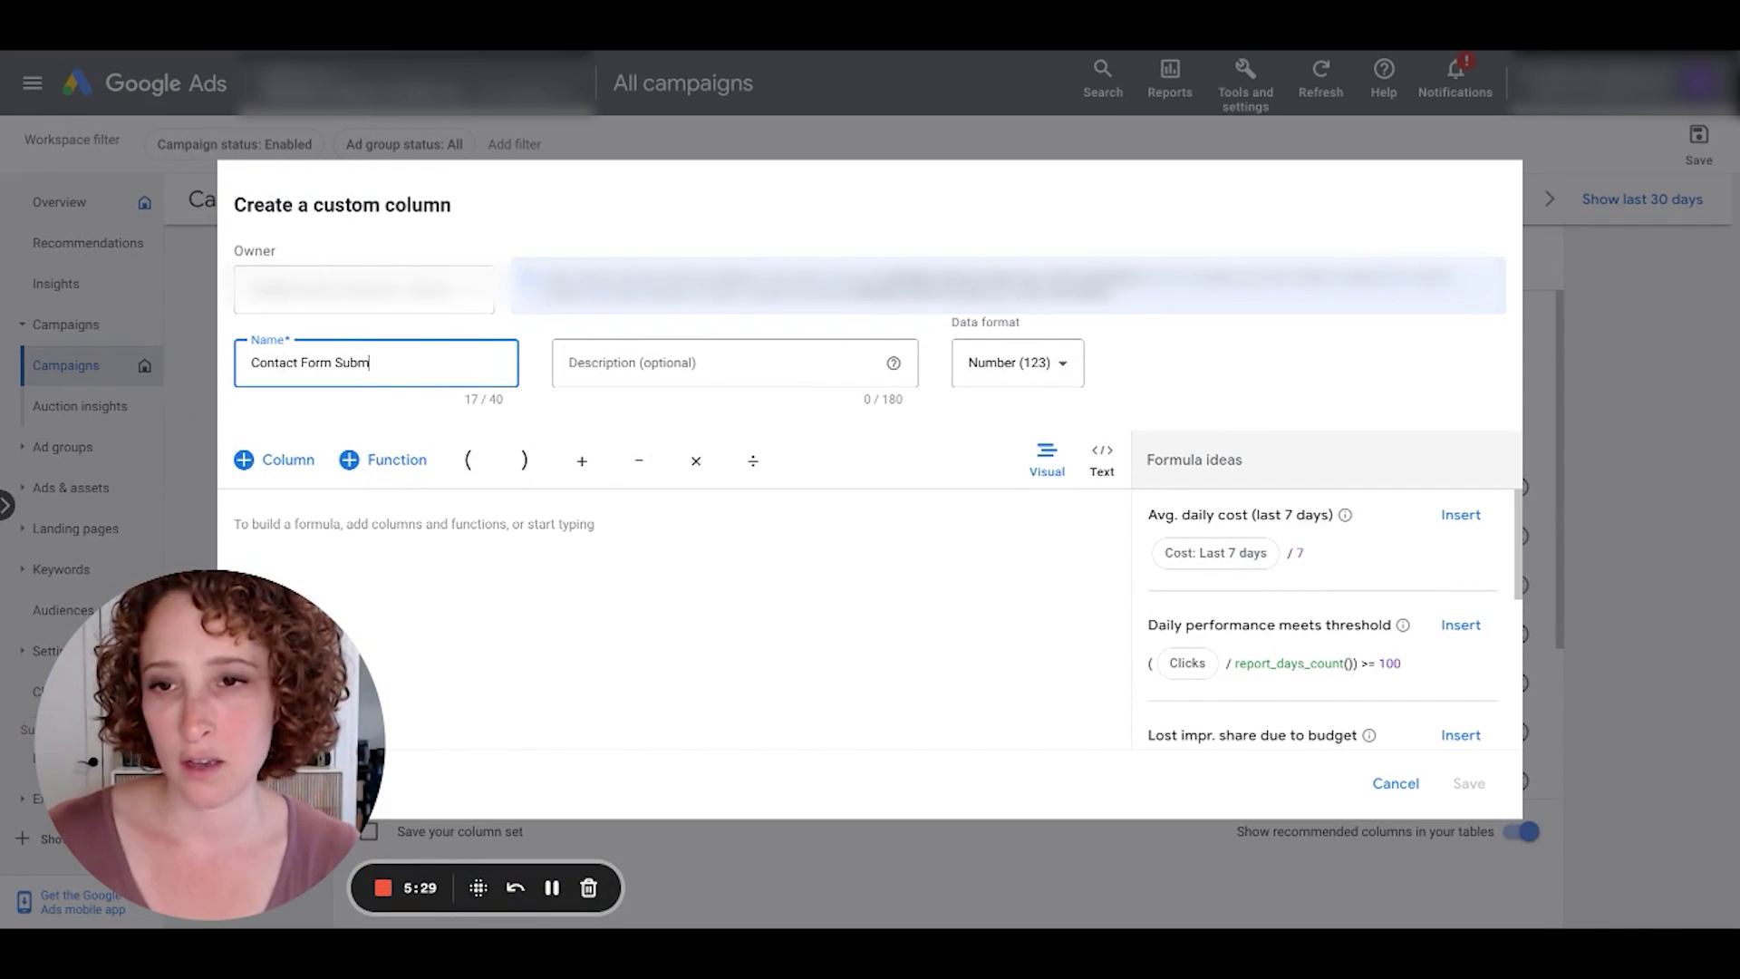
pyautogui.press('BackSpace')
pyautogui.press('BackSpace')
pyautogui.press('BackSpace')
pyautogui.press('BackSpace')
pyautogui.press('BackSpace')
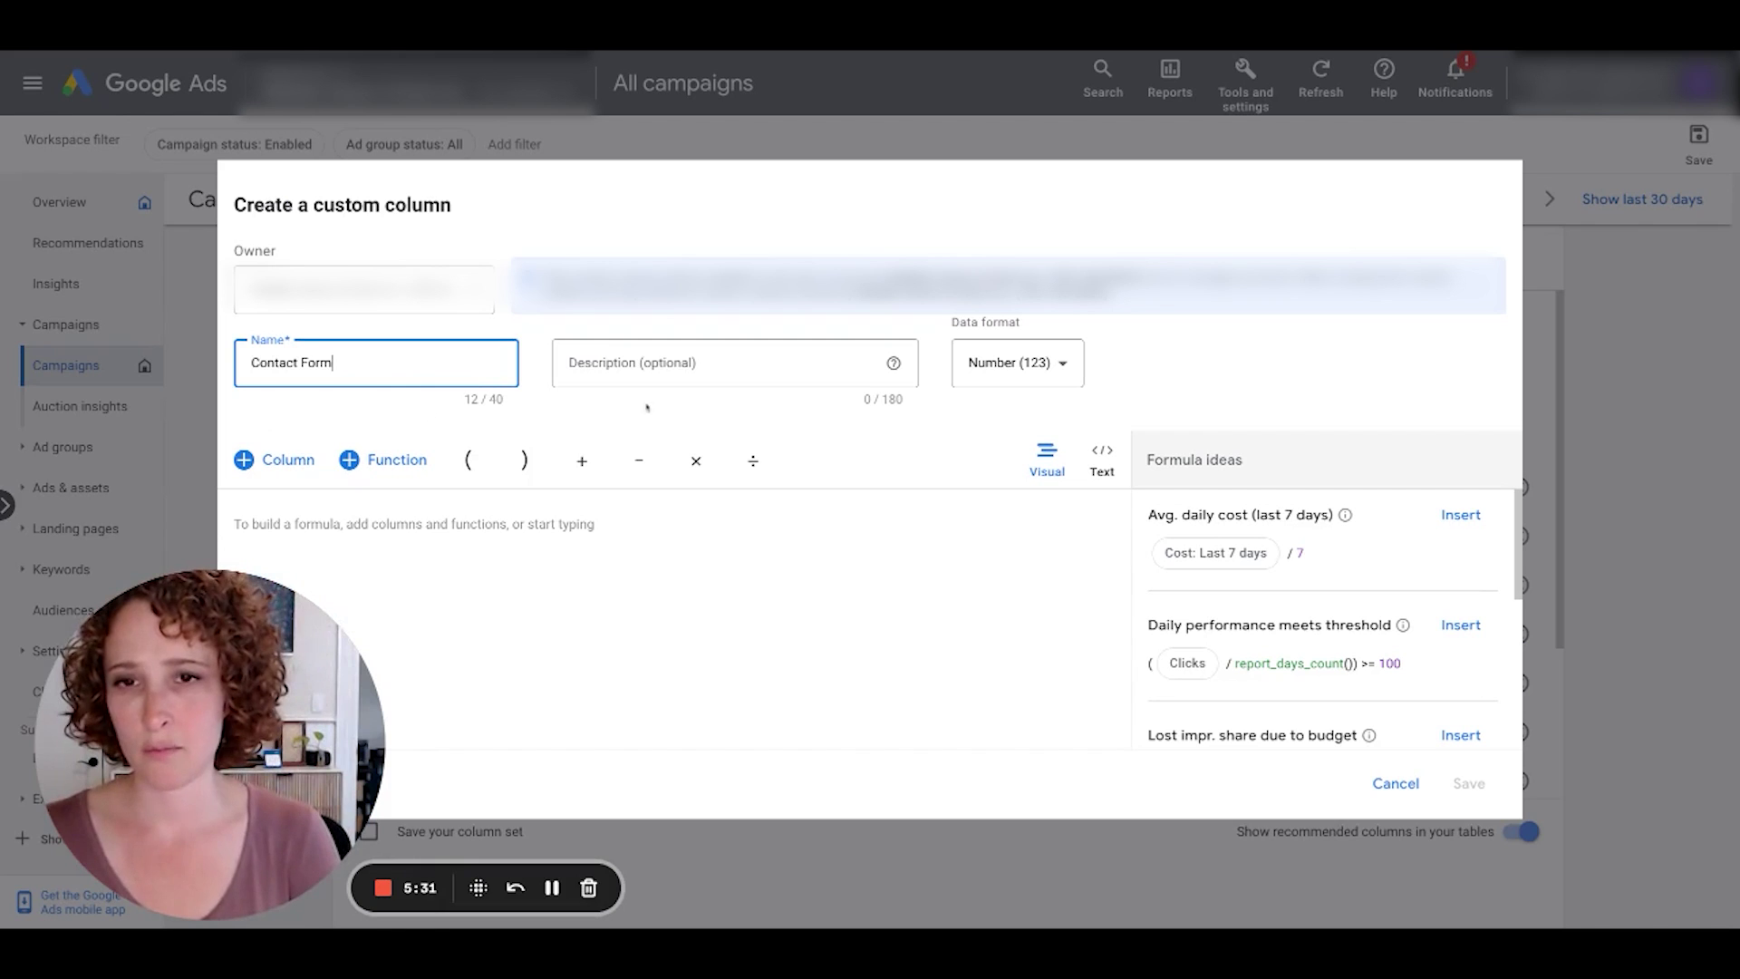
pyautogui.click(641, 376)
pyautogui.click(505, 566)
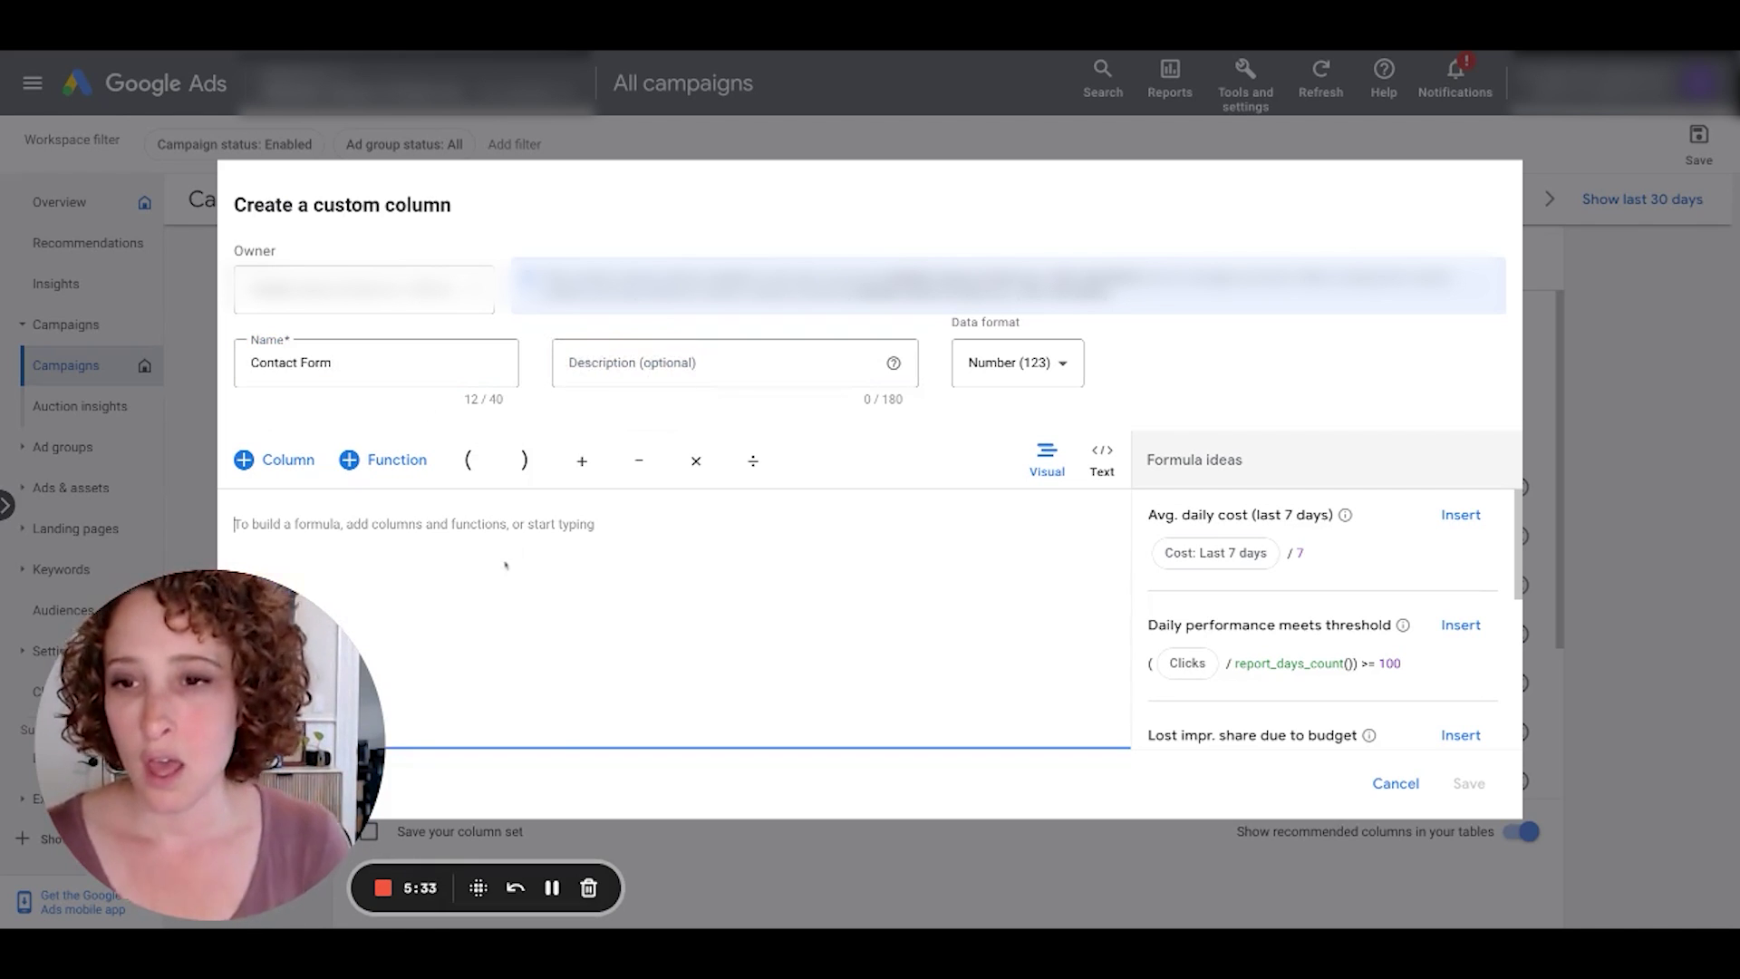
pyautogui.write('Convers')
pyautogui.moveTo(287, 865); pyautogui.dragTo(299, 356)
# Insert Conversions (by conv. time) and restrict it to the Contact Form - StarterPPC action
pyautogui.click(307, 524)
pyautogui.write('ions')
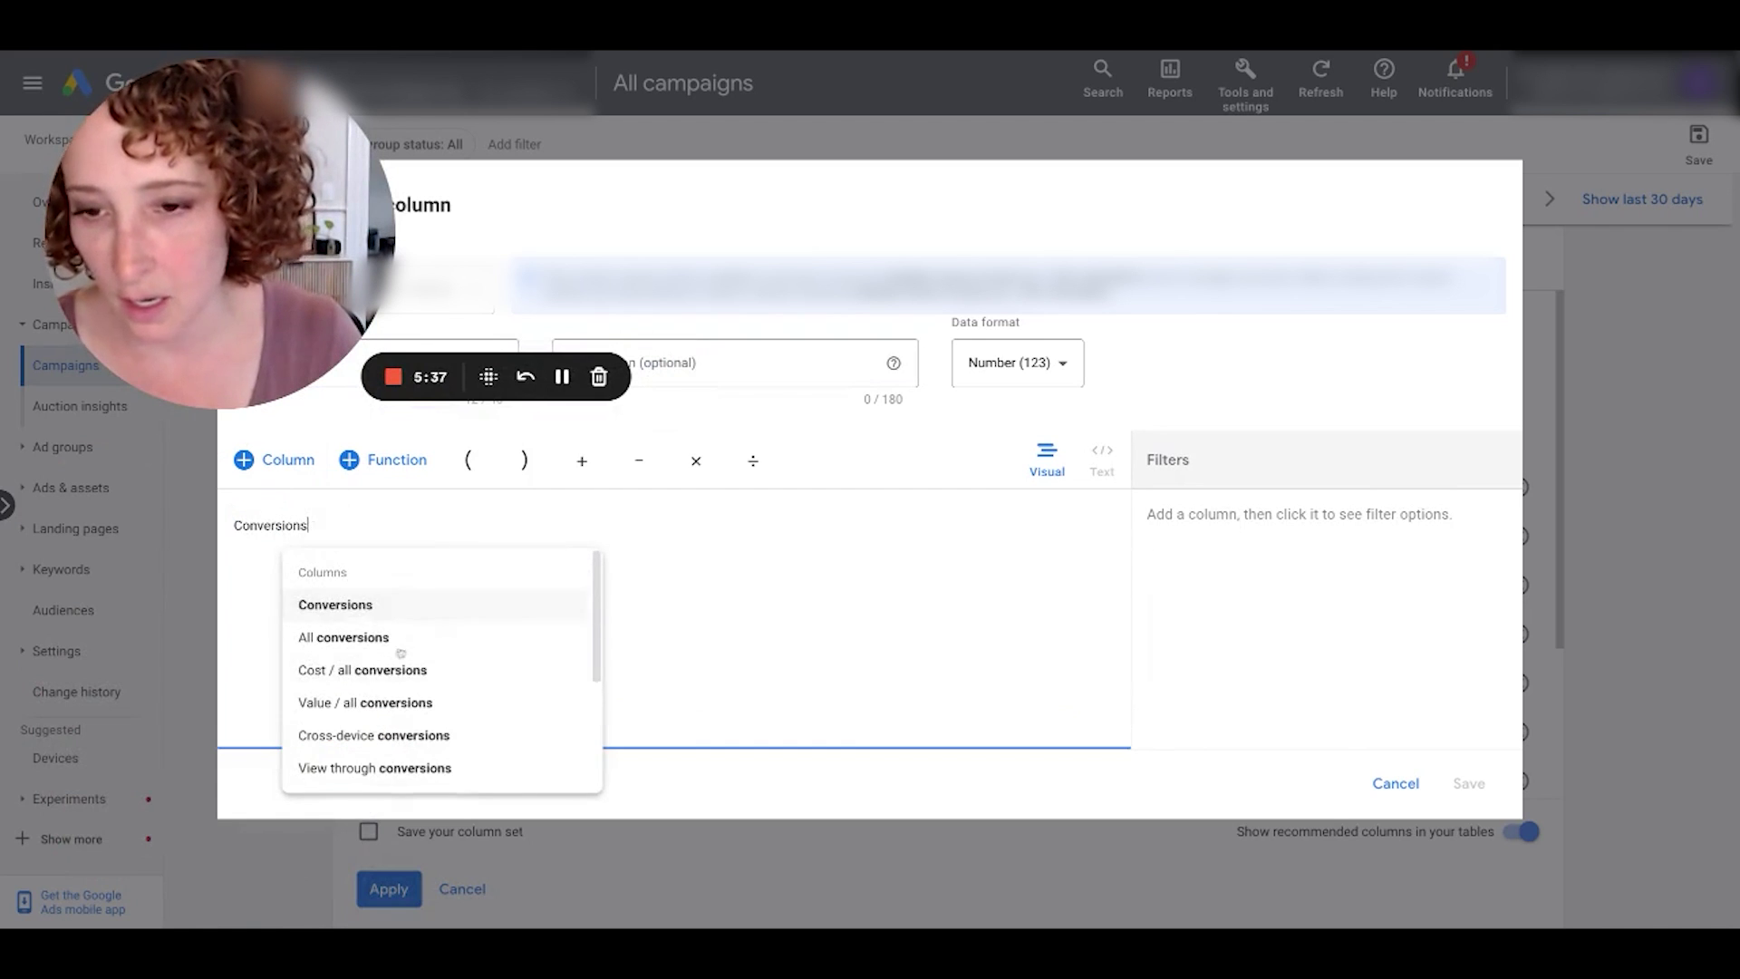
pyautogui.scroll(-5, 401, 652)
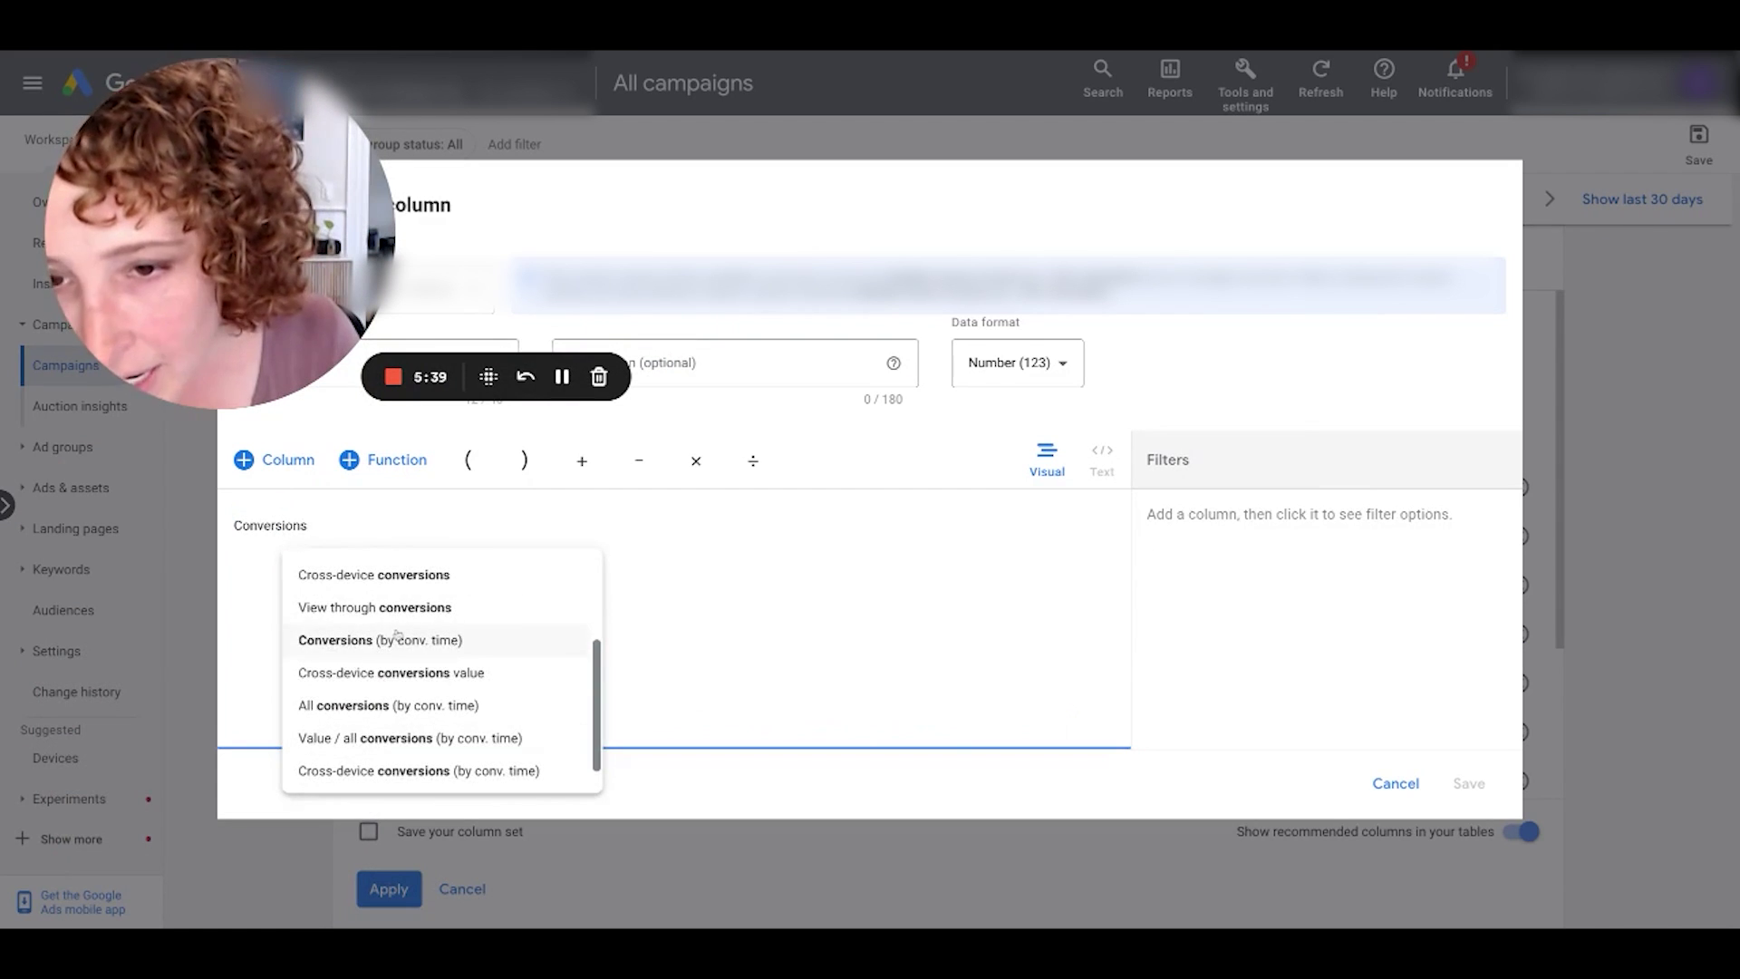
pyautogui.click(381, 641)
pyautogui.click(1251, 617)
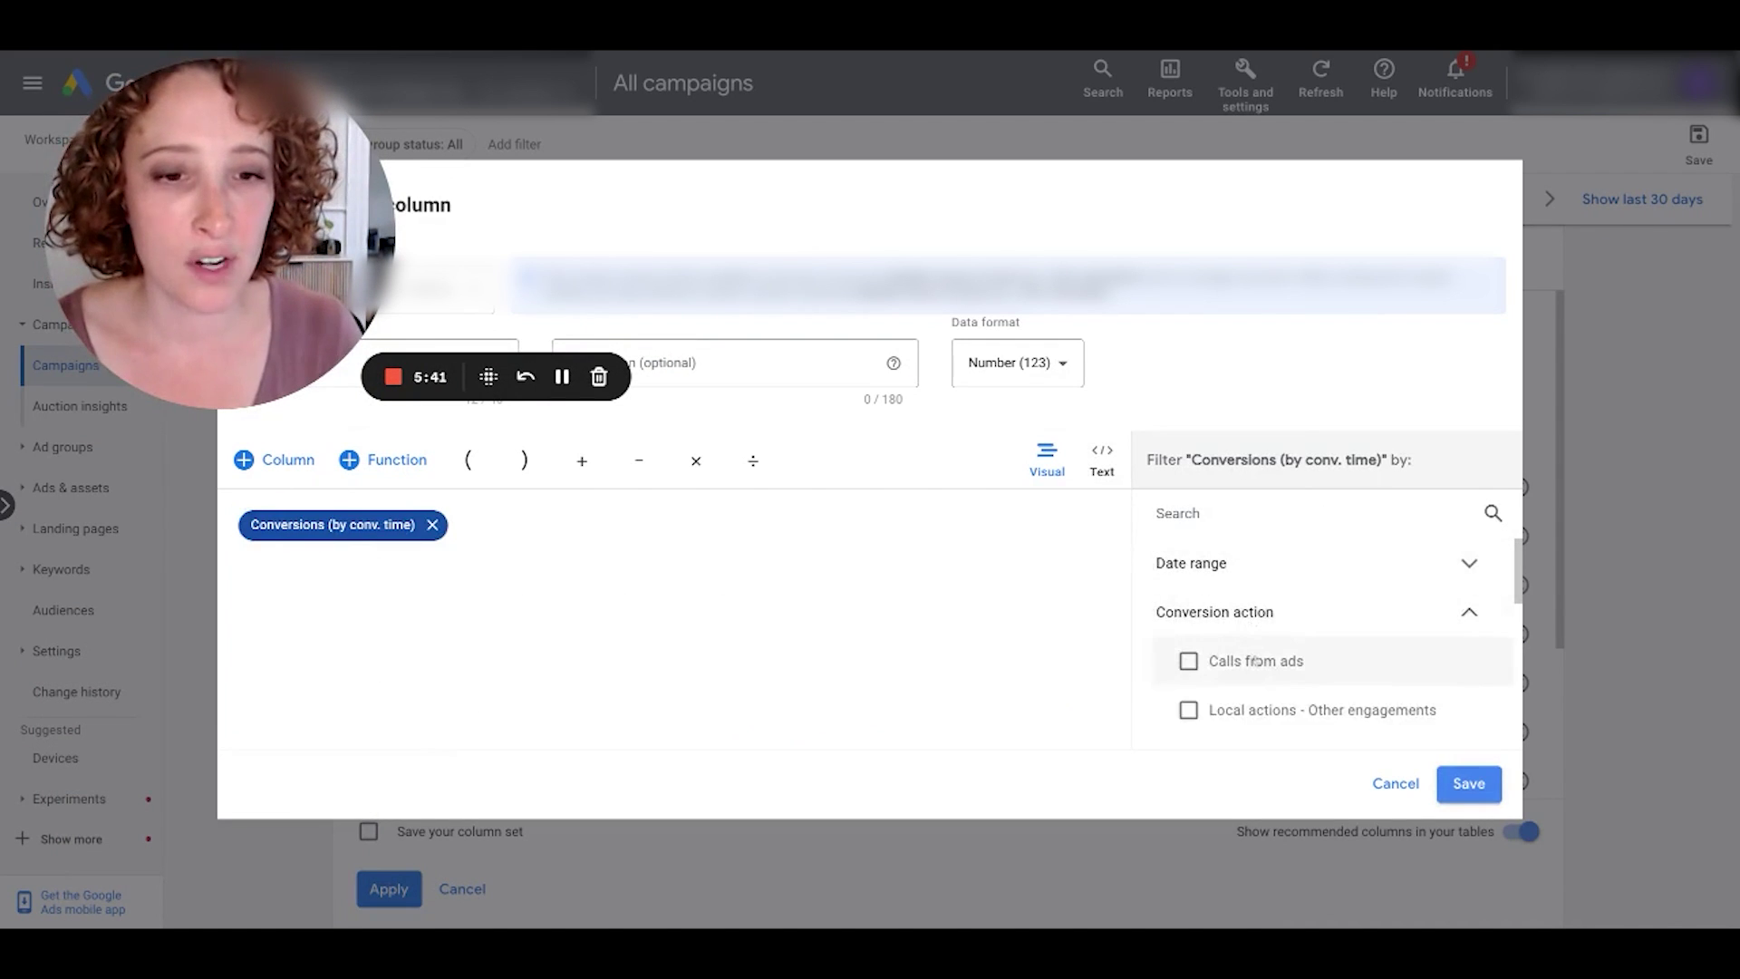
pyautogui.scroll(-2, 1257, 661)
pyautogui.scroll(-1, 1256, 661)
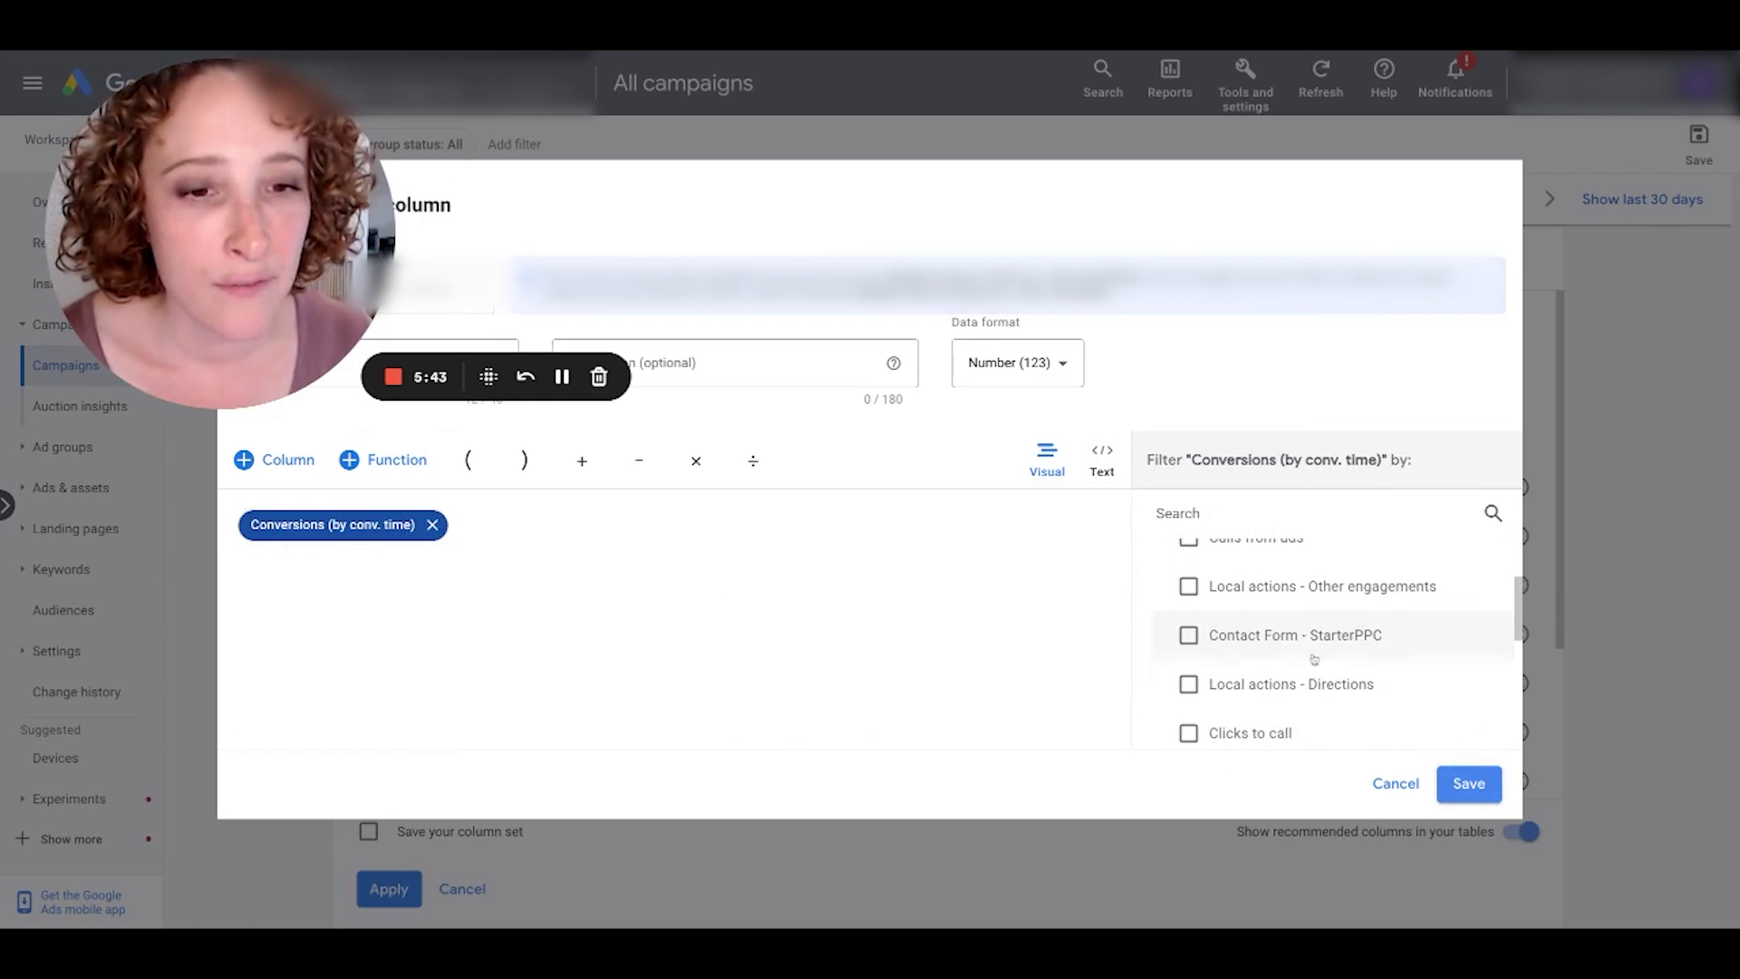
pyautogui.scroll(-1, 1296, 666)
pyautogui.click(1287, 624)
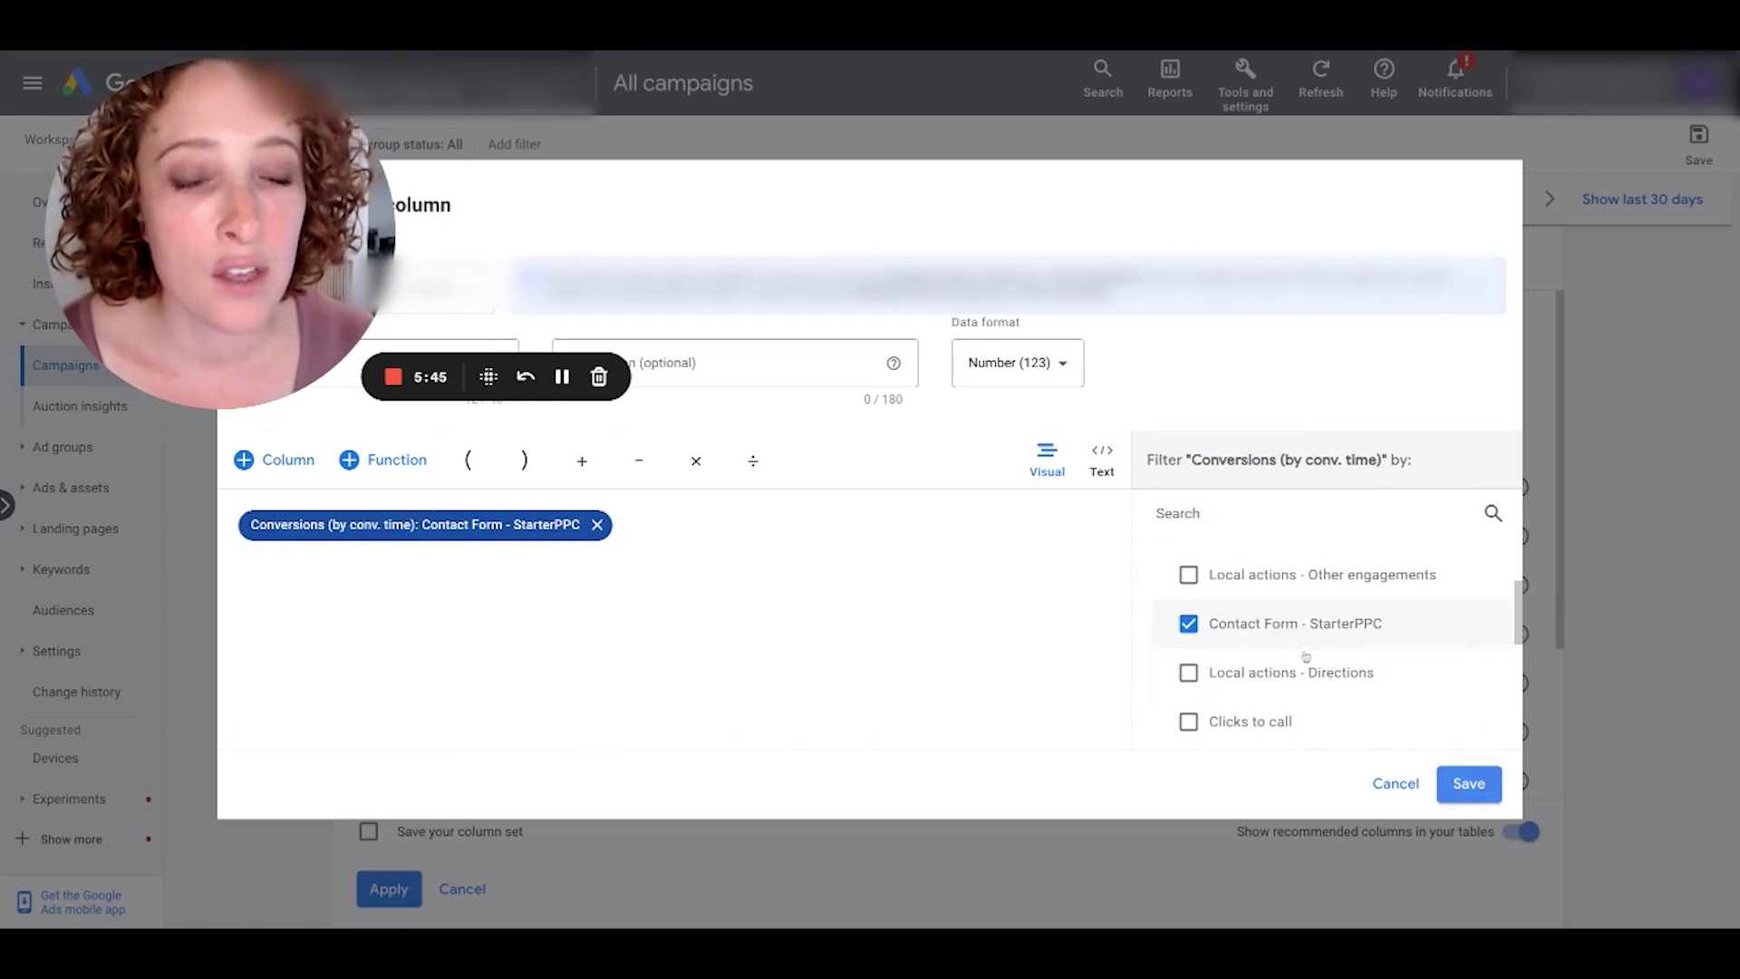
pyautogui.scroll(1, 1340, 624)
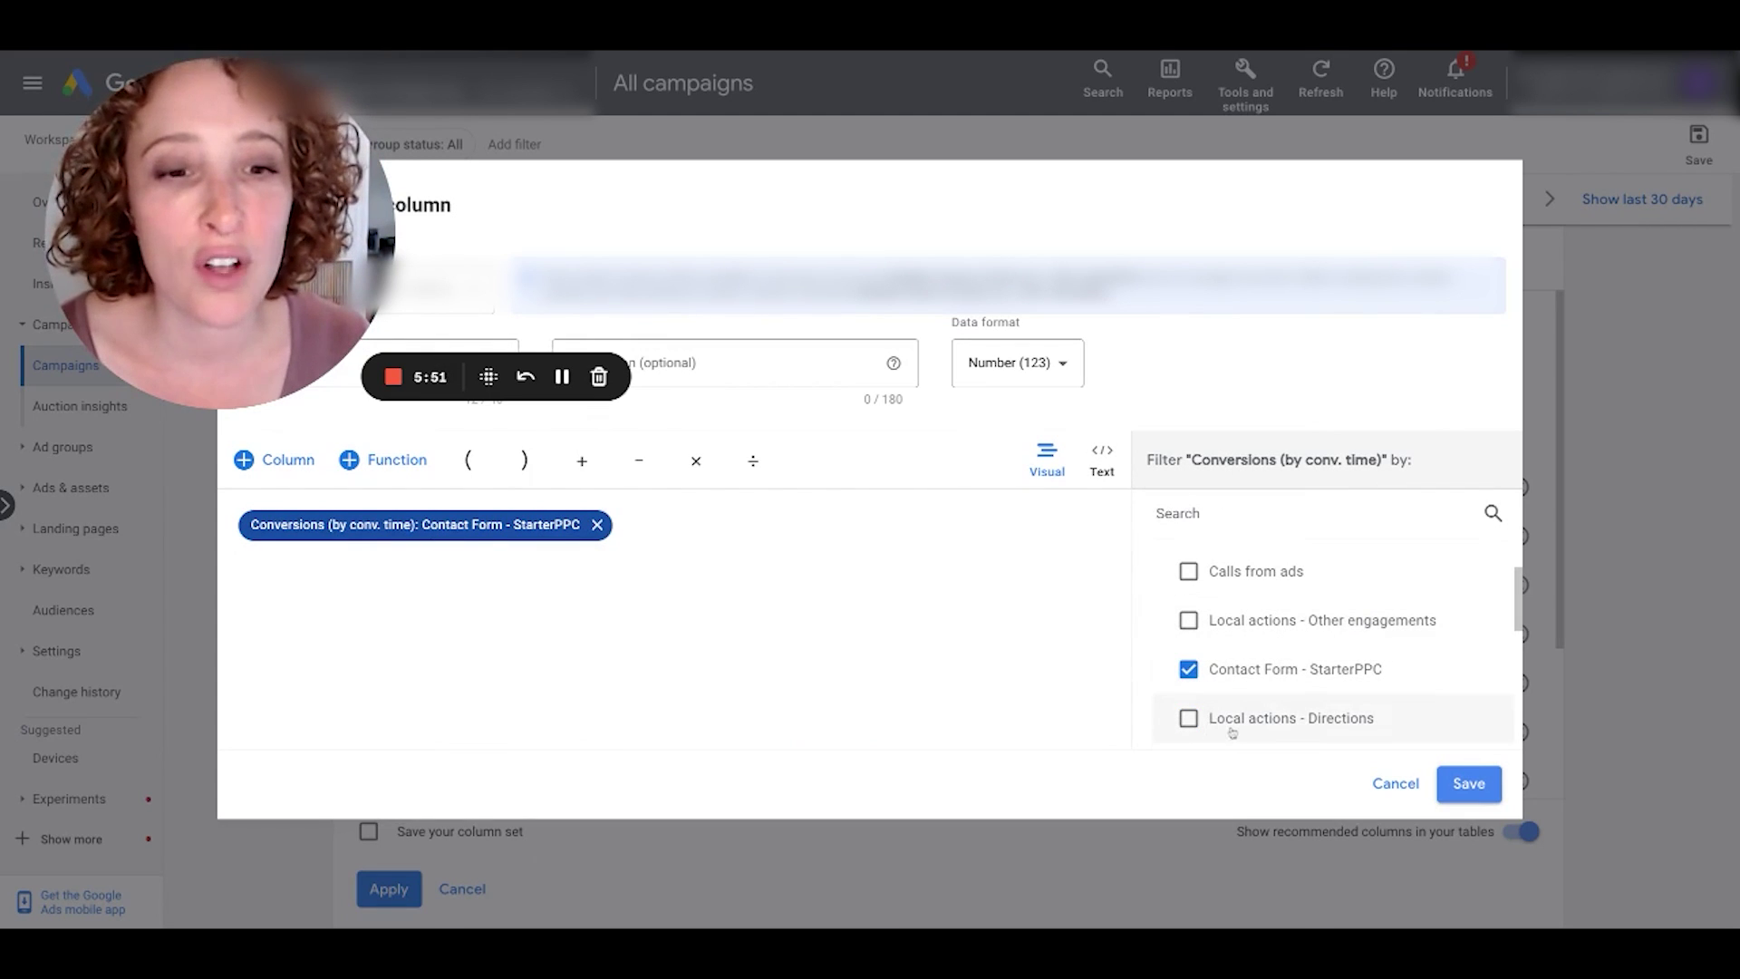
pyautogui.scroll(-1, 1219, 730)
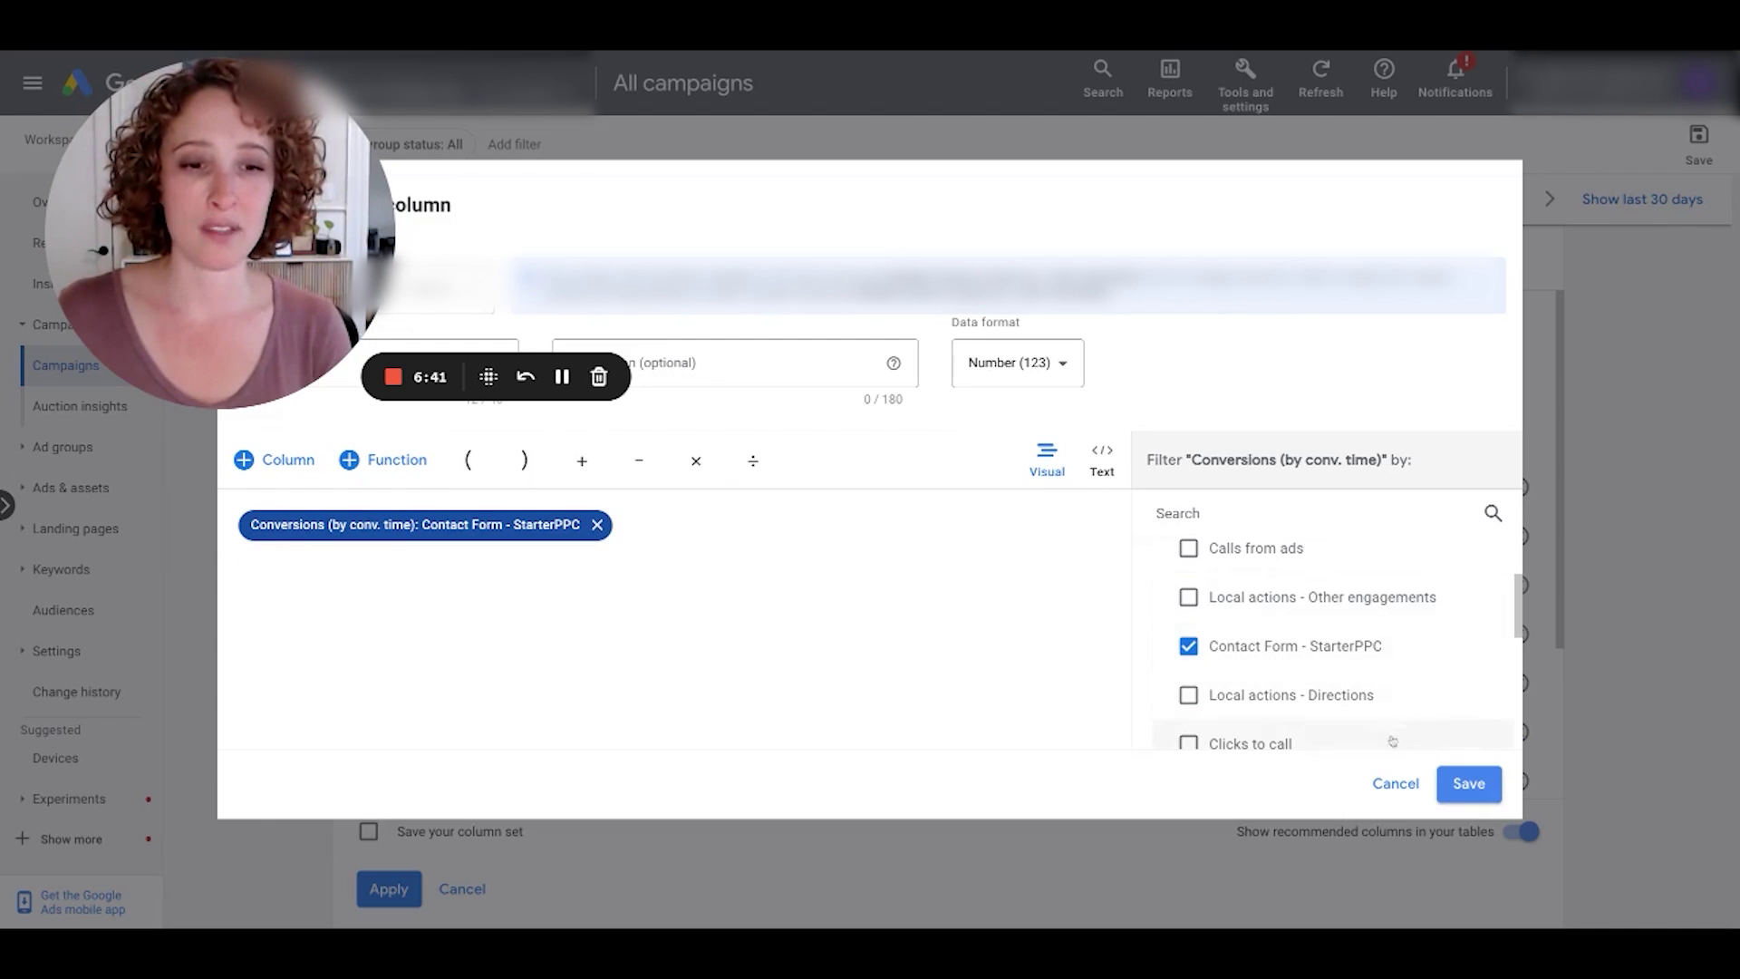
pyautogui.scroll(-1, 1353, 622)
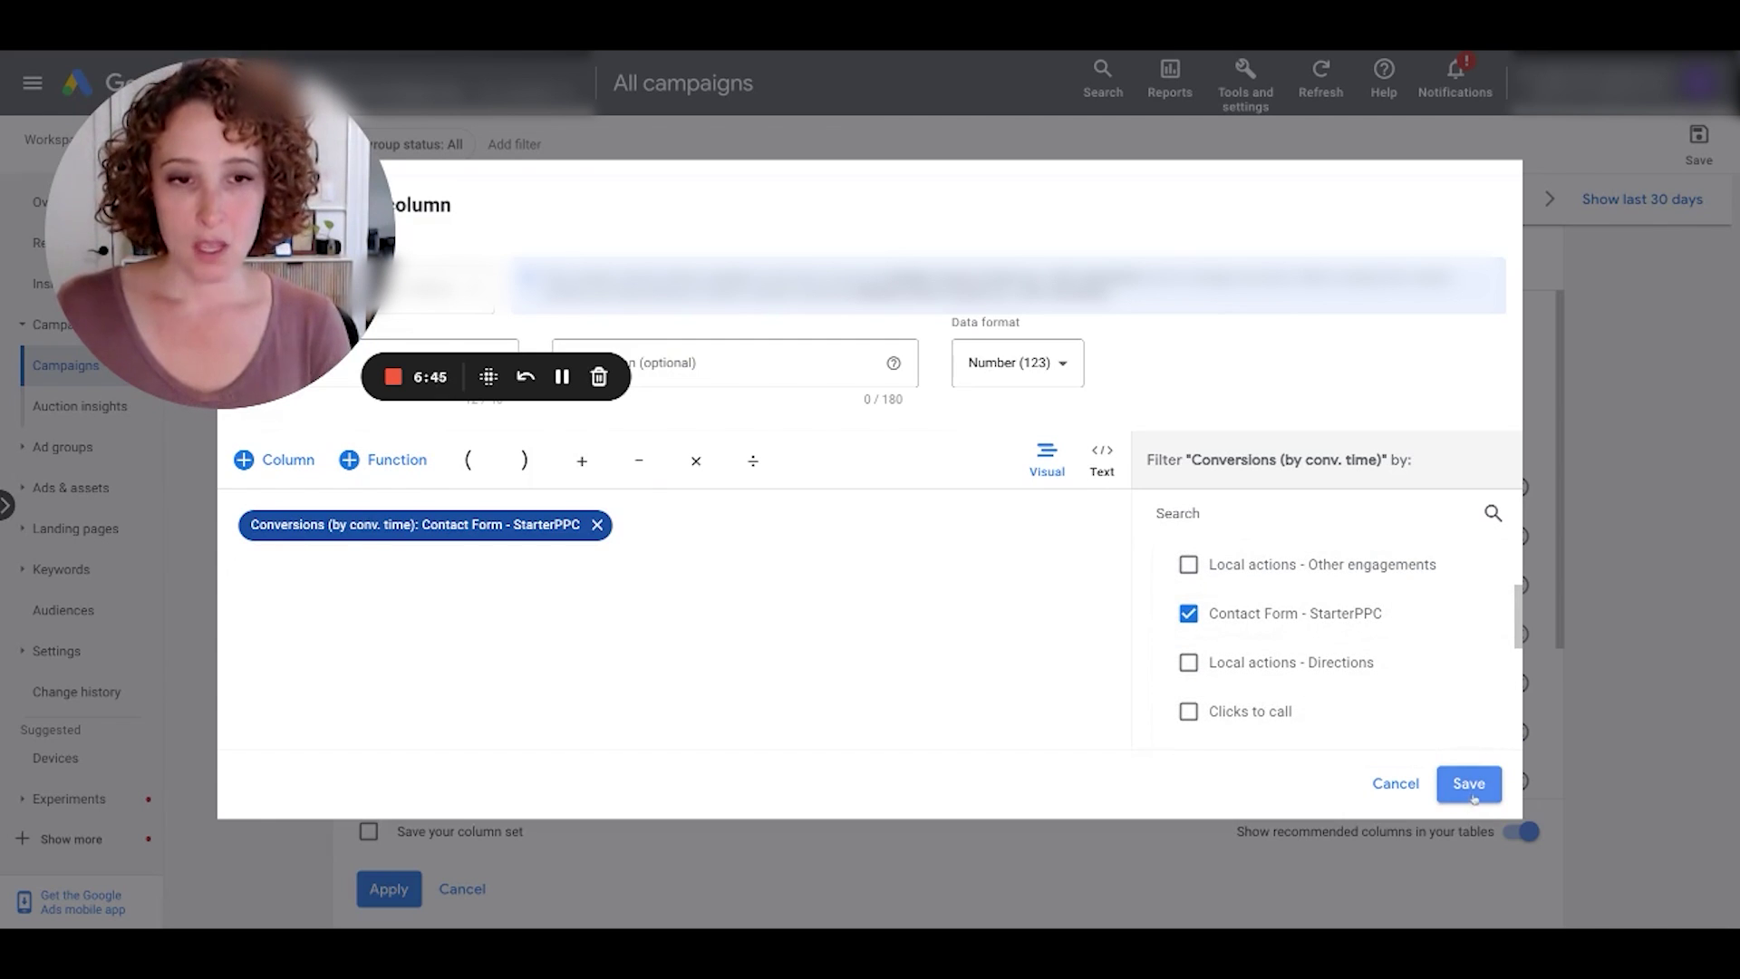
# Save the Contact Form column and remove Bid strategy type and Conversions from the columns
pyautogui.click(1477, 789)
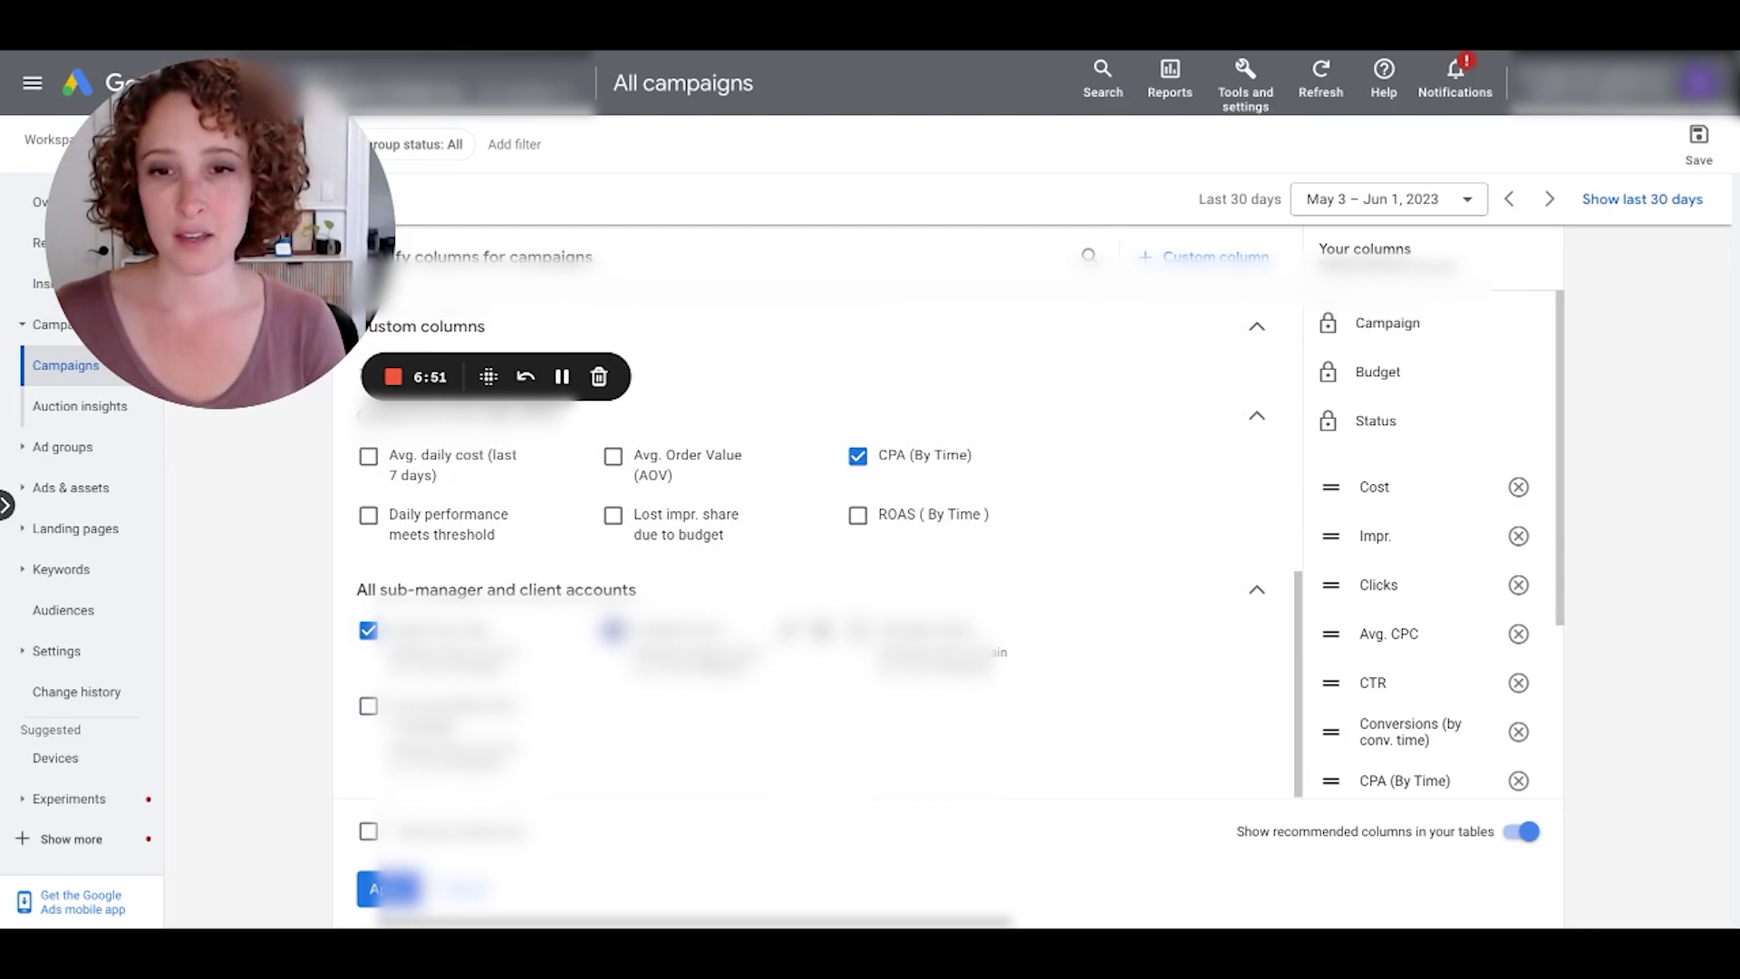
pyautogui.scroll(-3, 1351, 739)
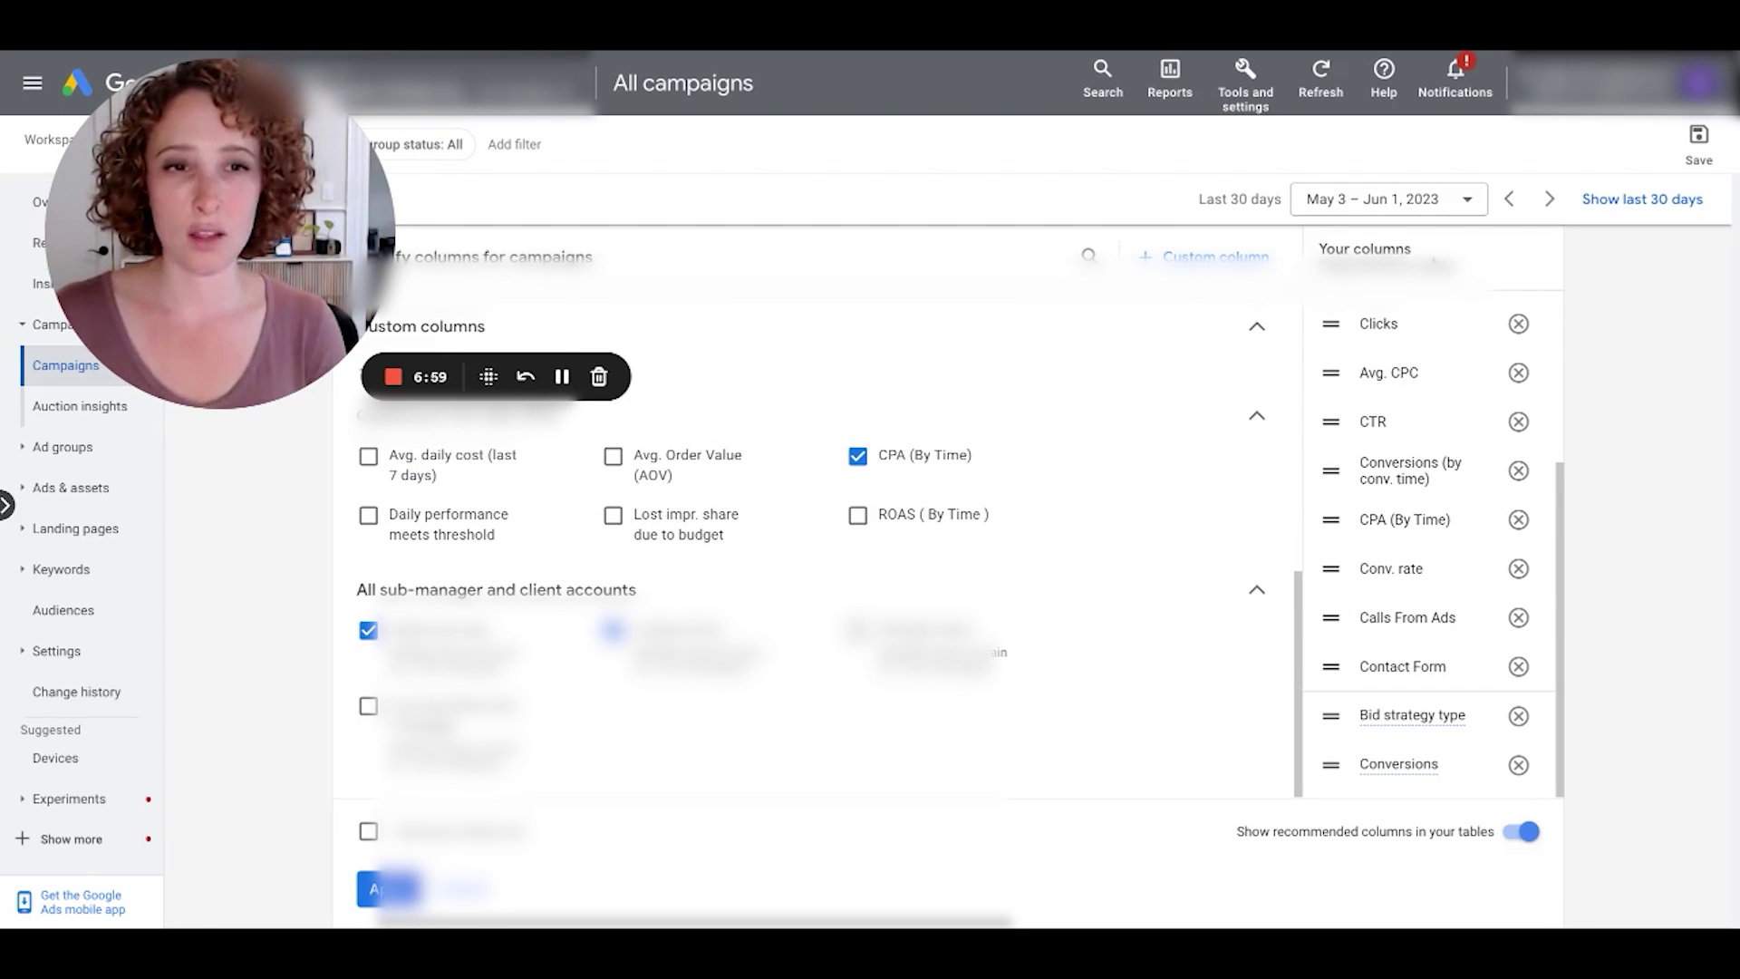
pyautogui.click(1518, 717)
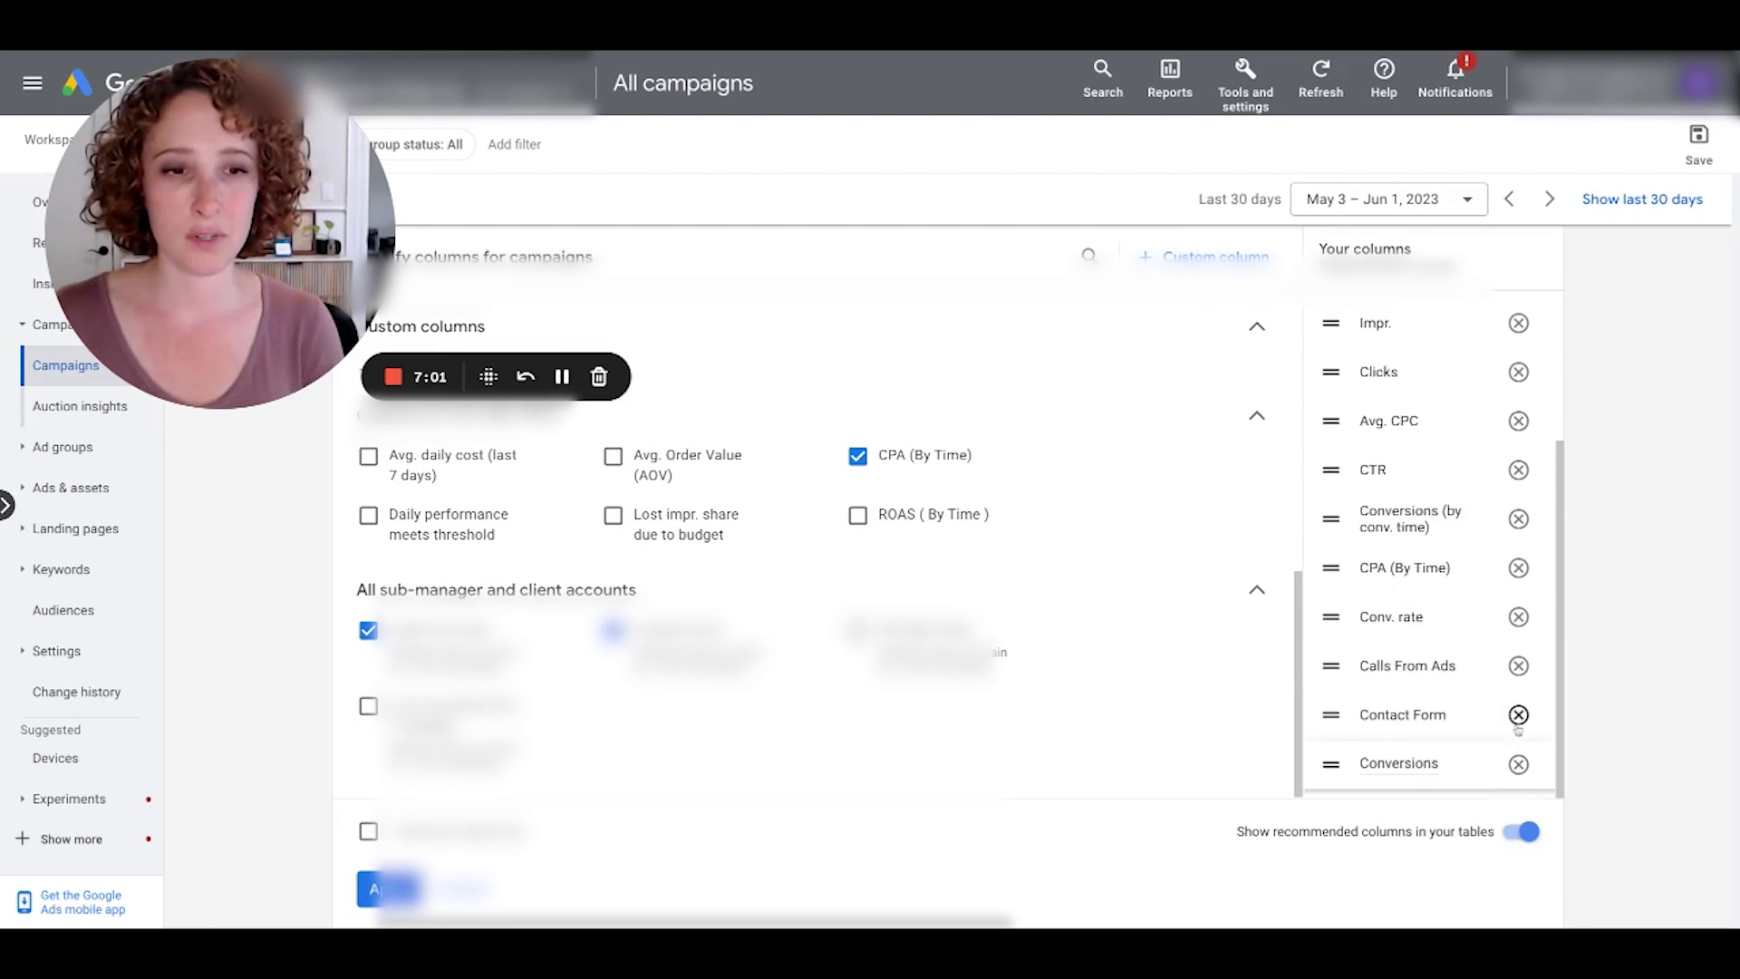
pyautogui.click(1519, 765)
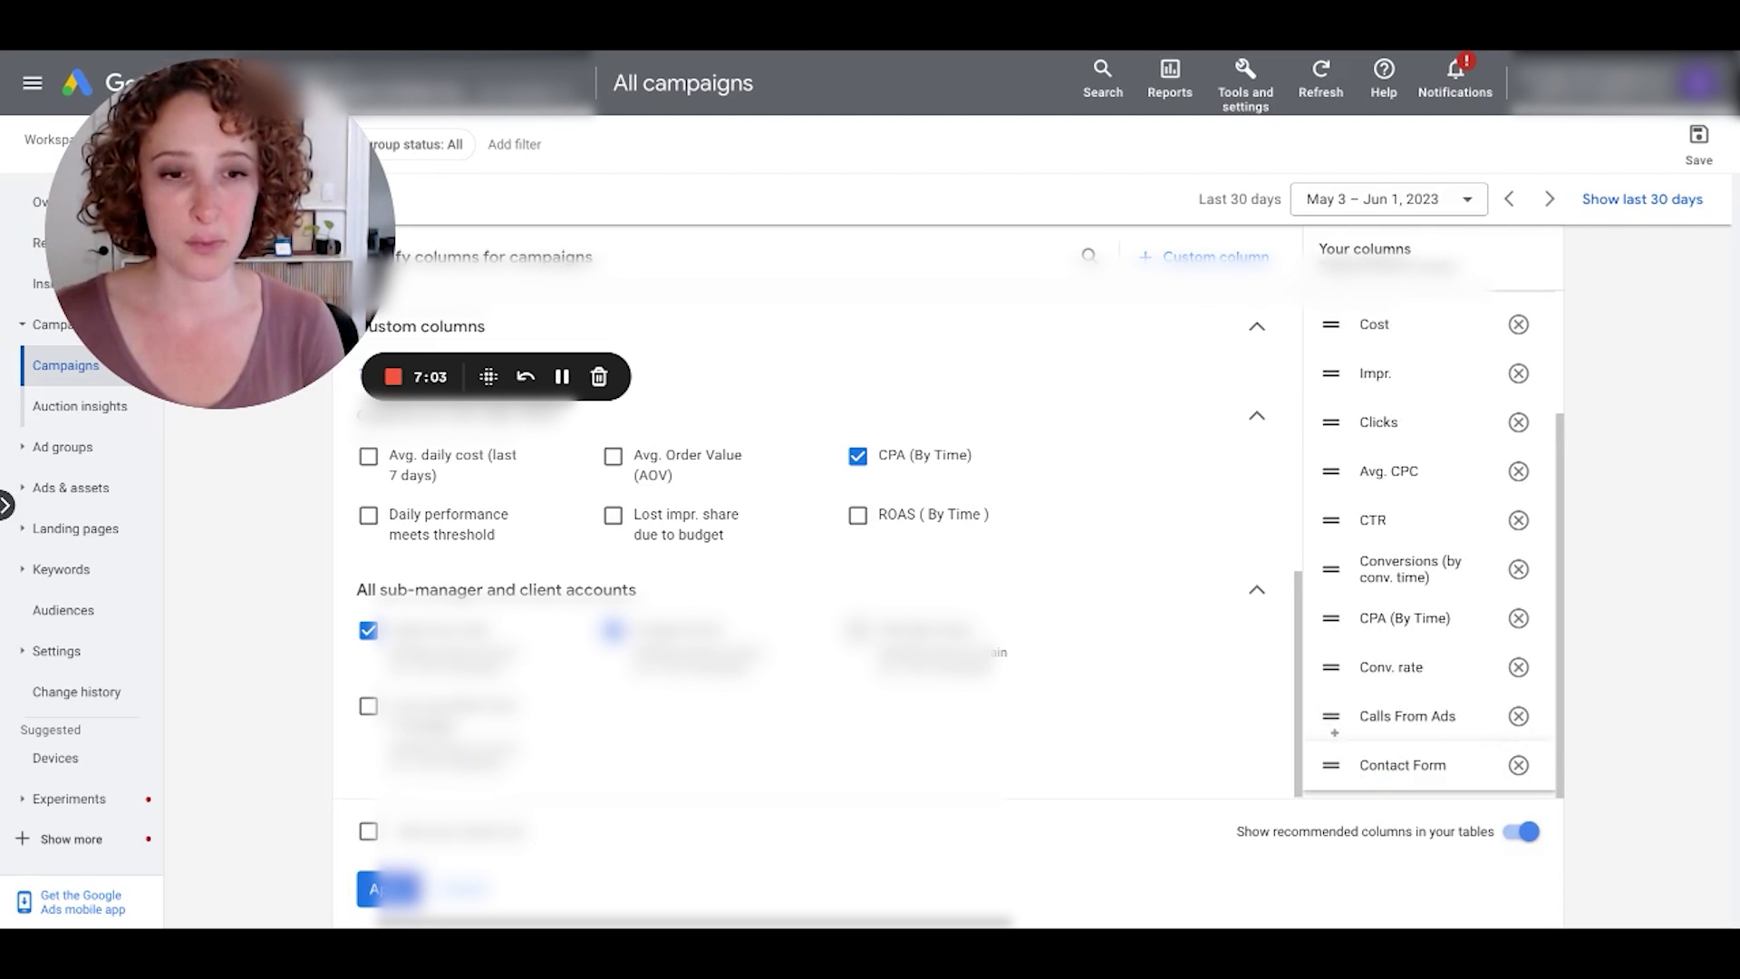
# Move Calls From Ads to the front of the columns and apply the layout
pyautogui.moveTo(1335, 733); pyautogui.dragTo(1332, 766)
pyautogui.scroll(2, 1423, 544)
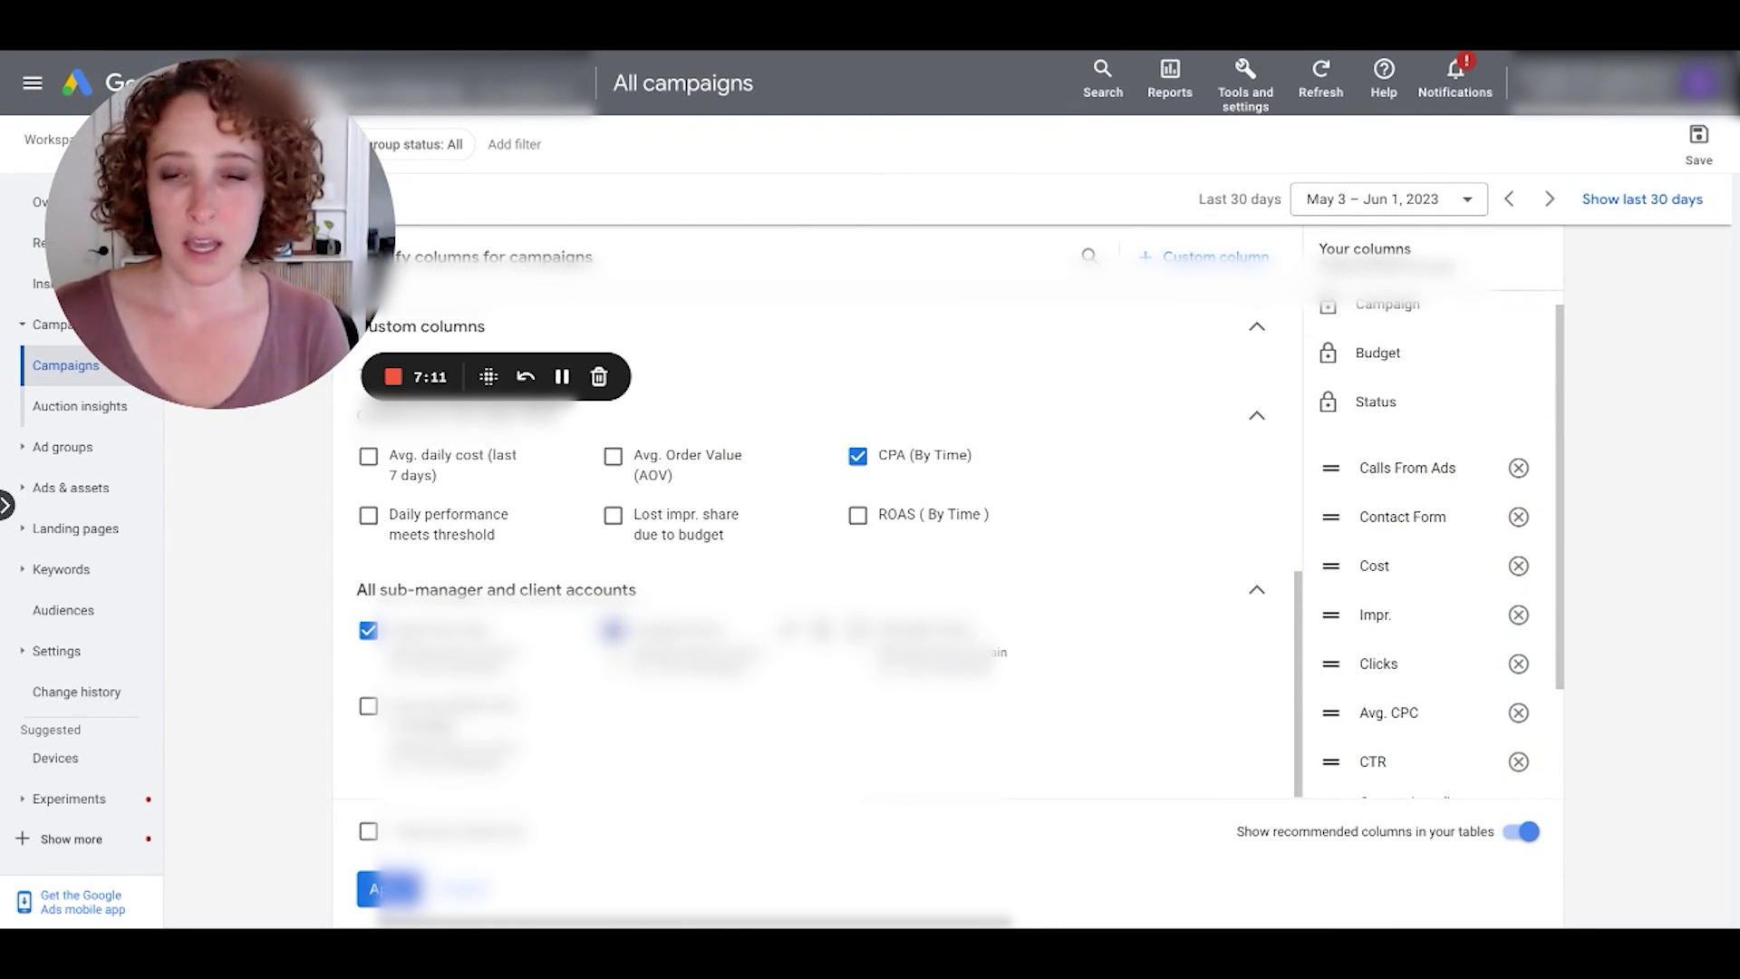
pyautogui.click(374, 891)
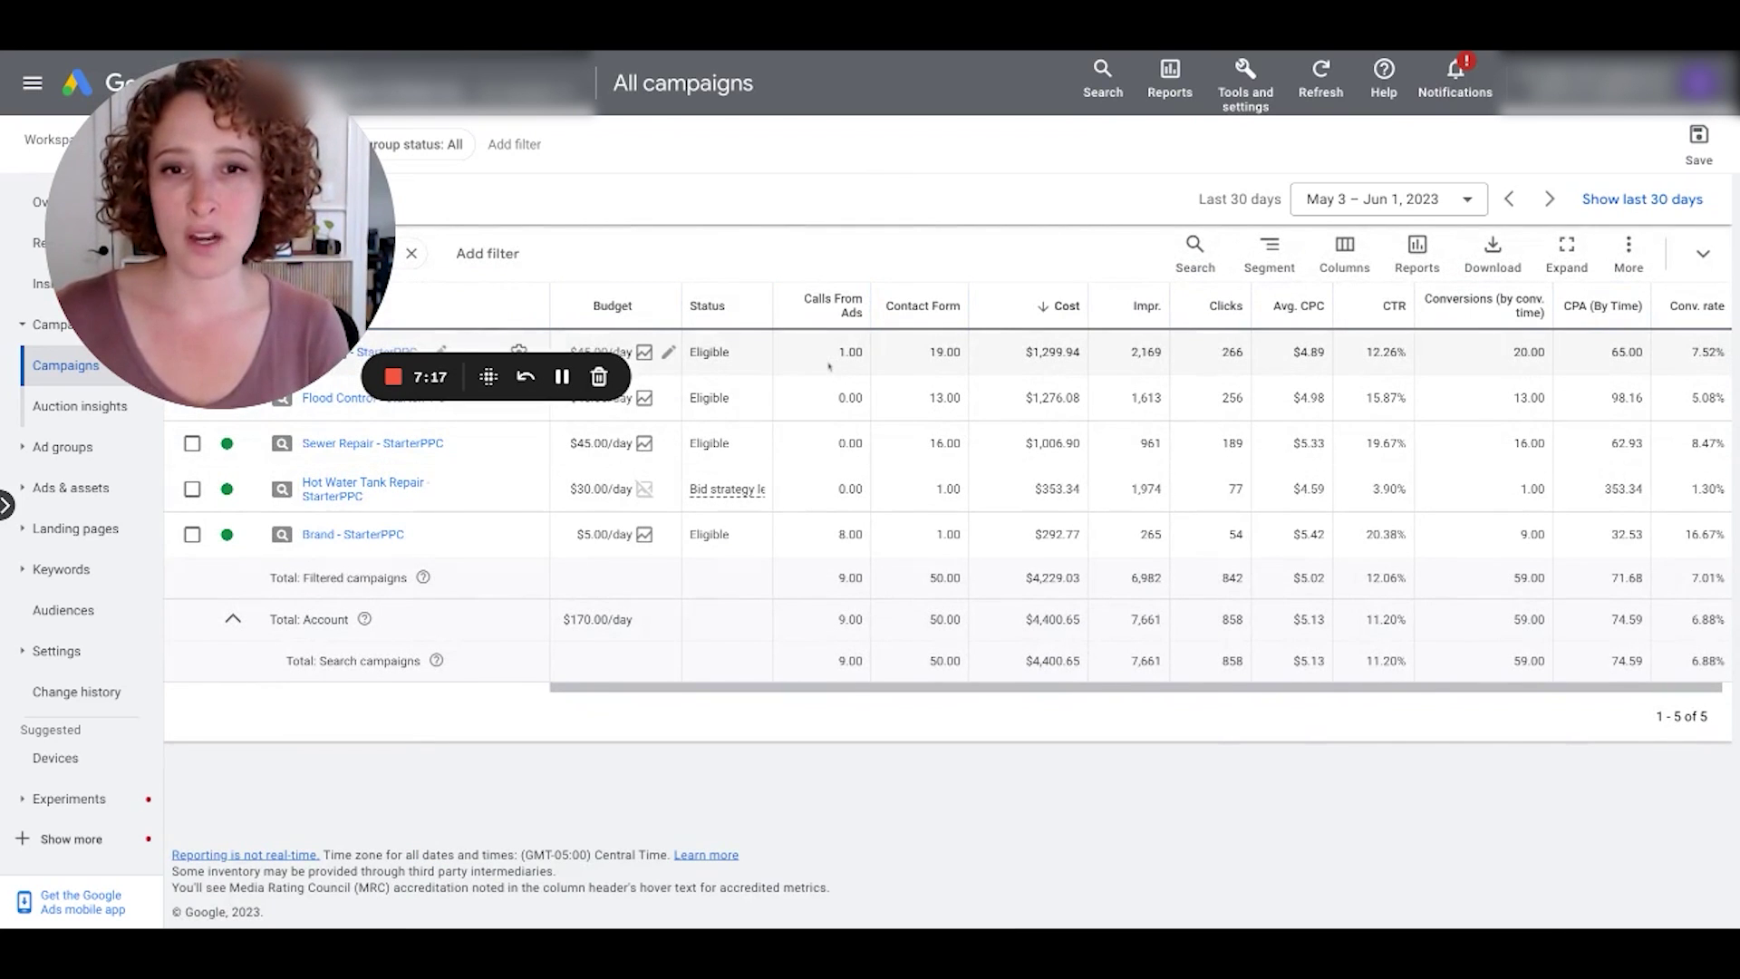
pyautogui.doubleClick(930, 356)
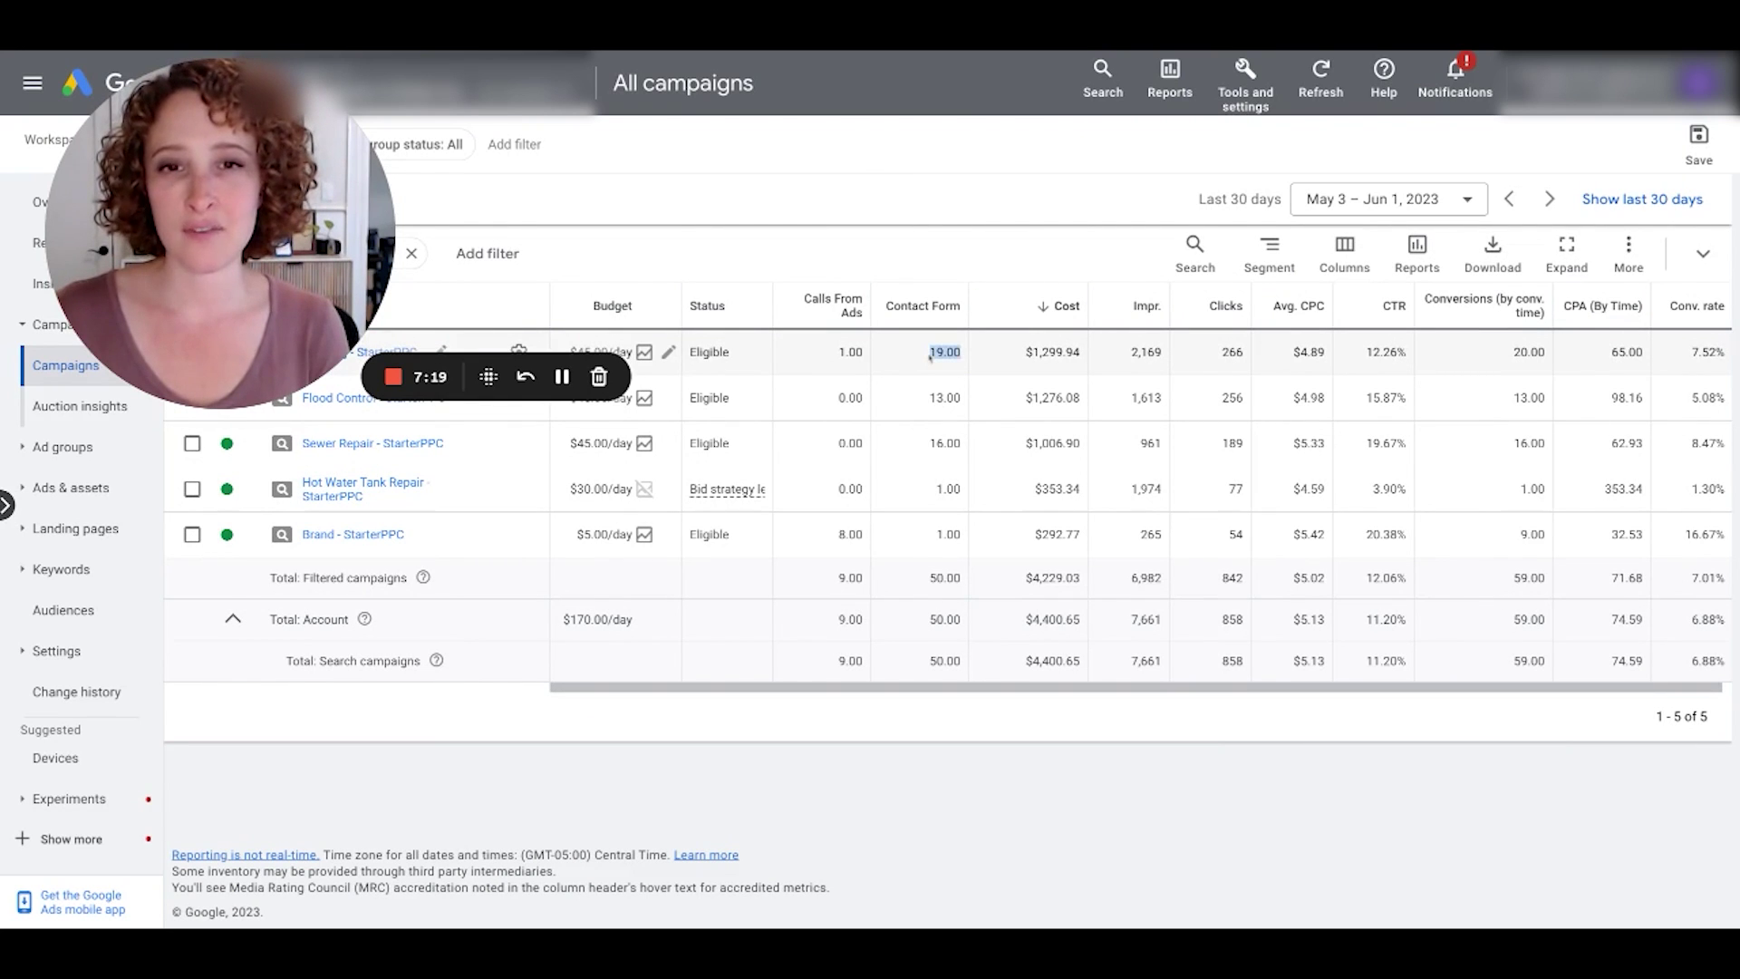
pyautogui.click(933, 369)
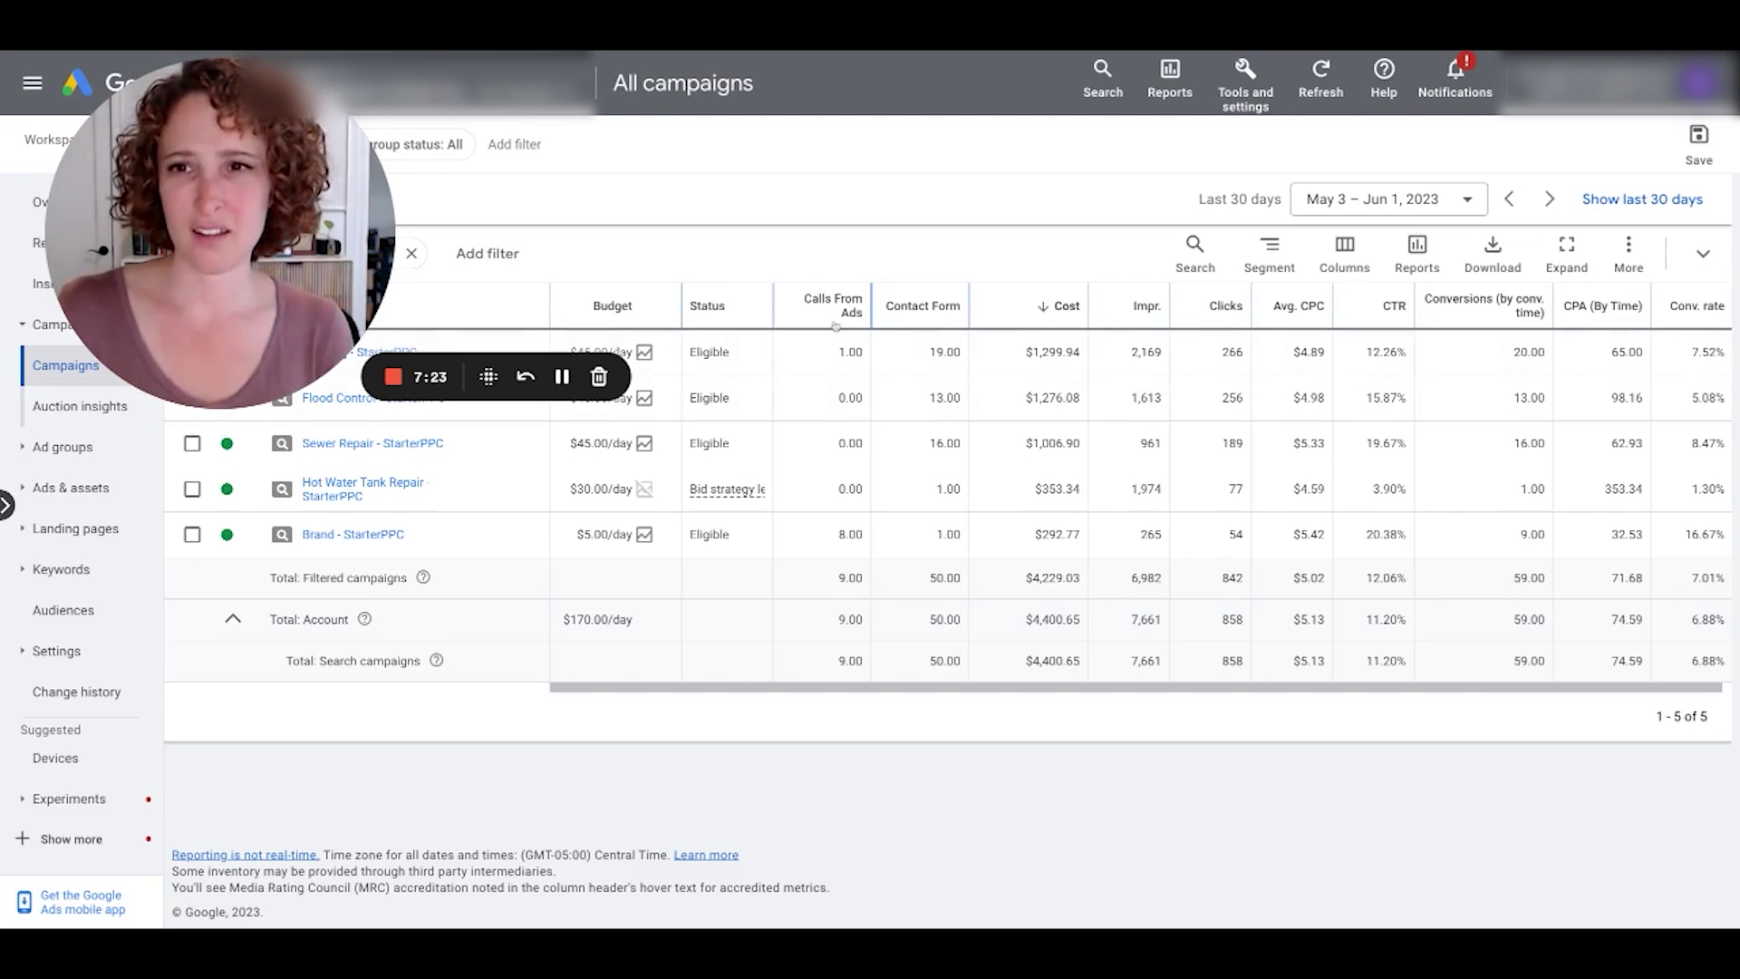
pyautogui.moveTo(806, 309)
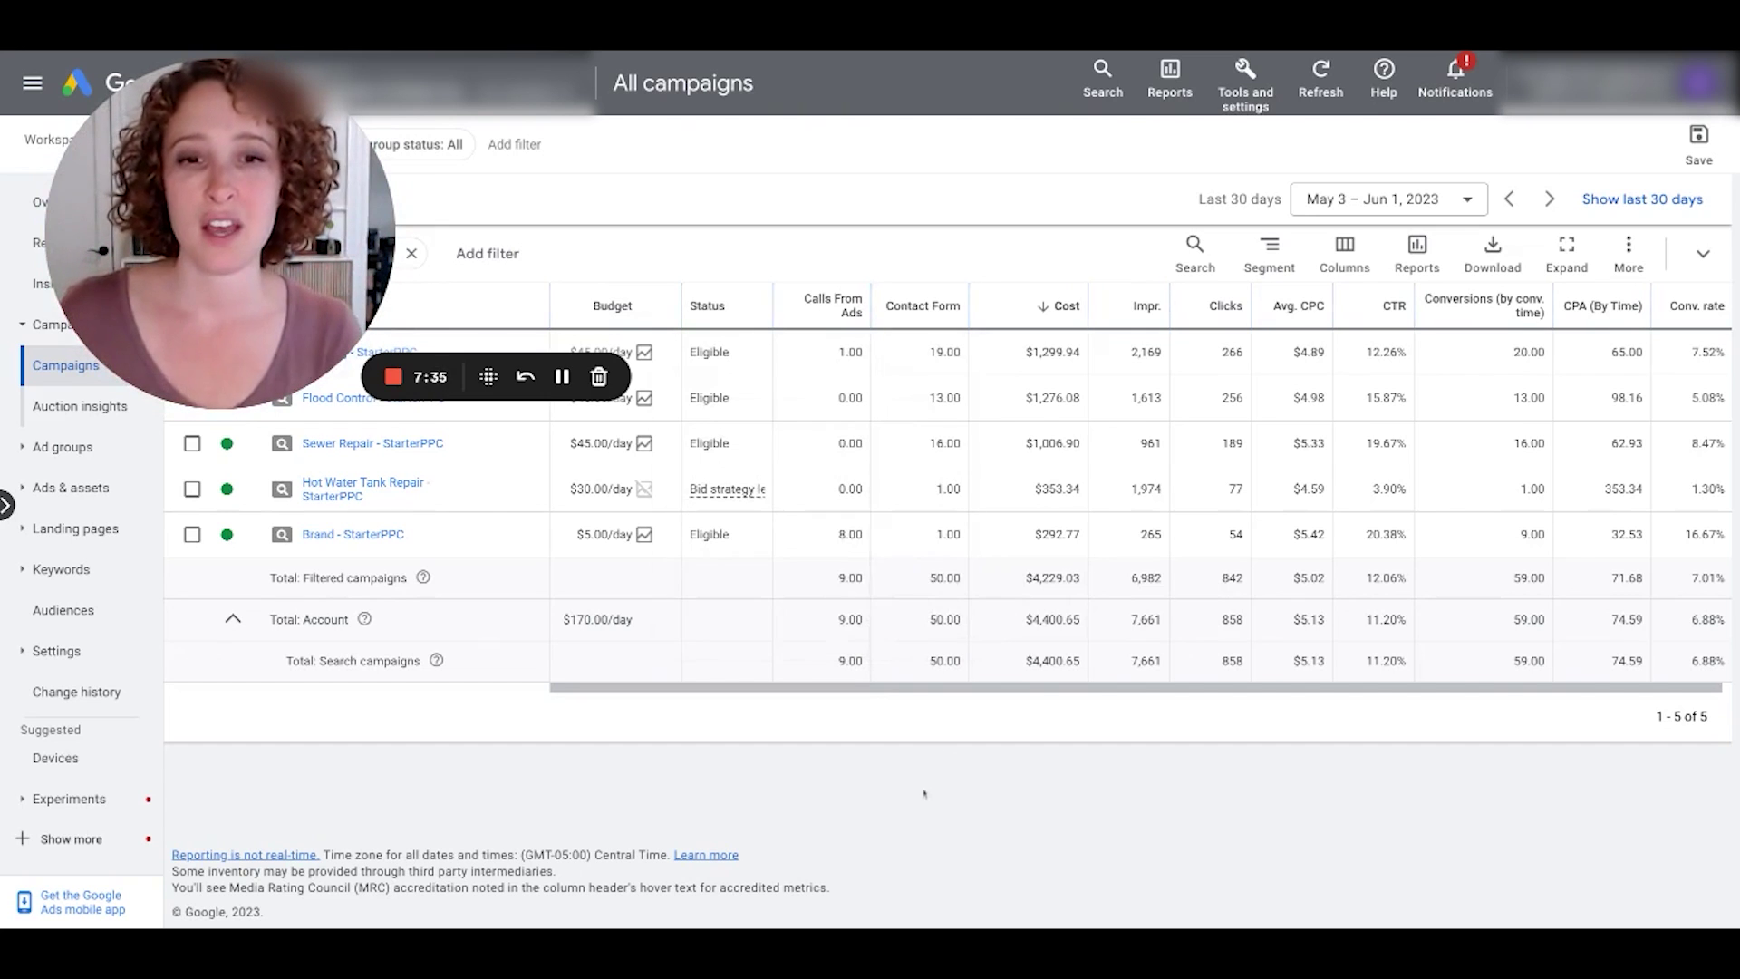
pyautogui.moveTo(840, 663); pyautogui.dragTo(945, 661)
pyautogui.doubleClick(1528, 661)
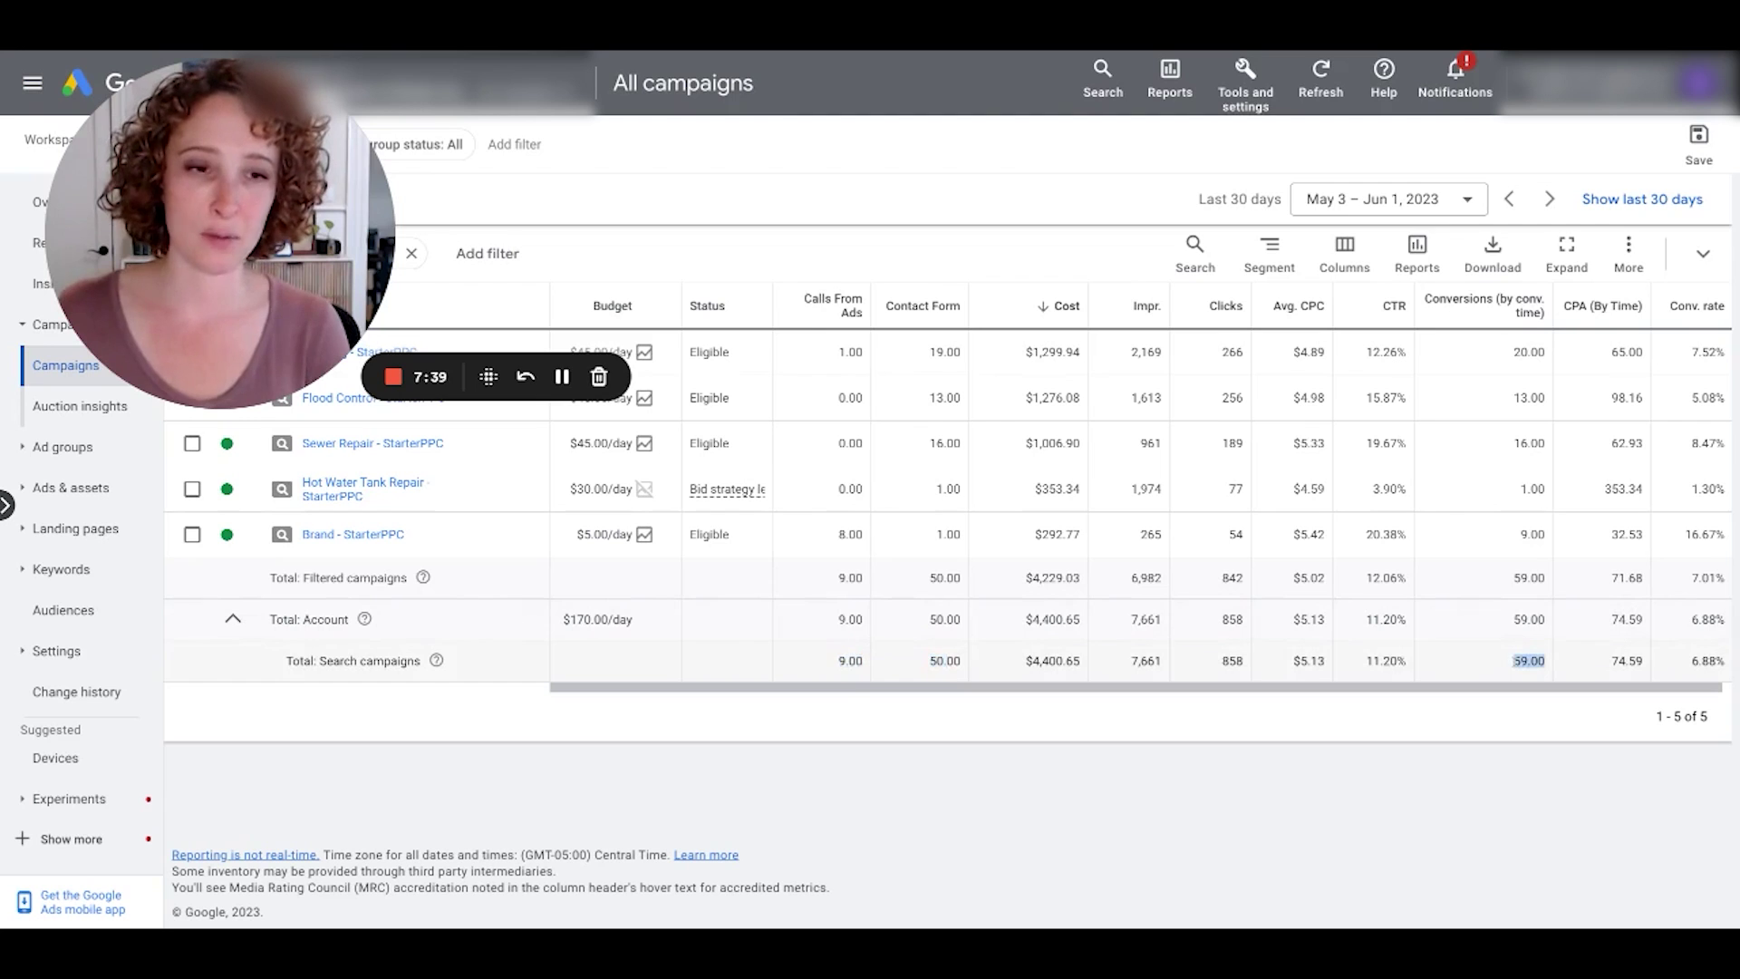
pyautogui.doubleClick(851, 661)
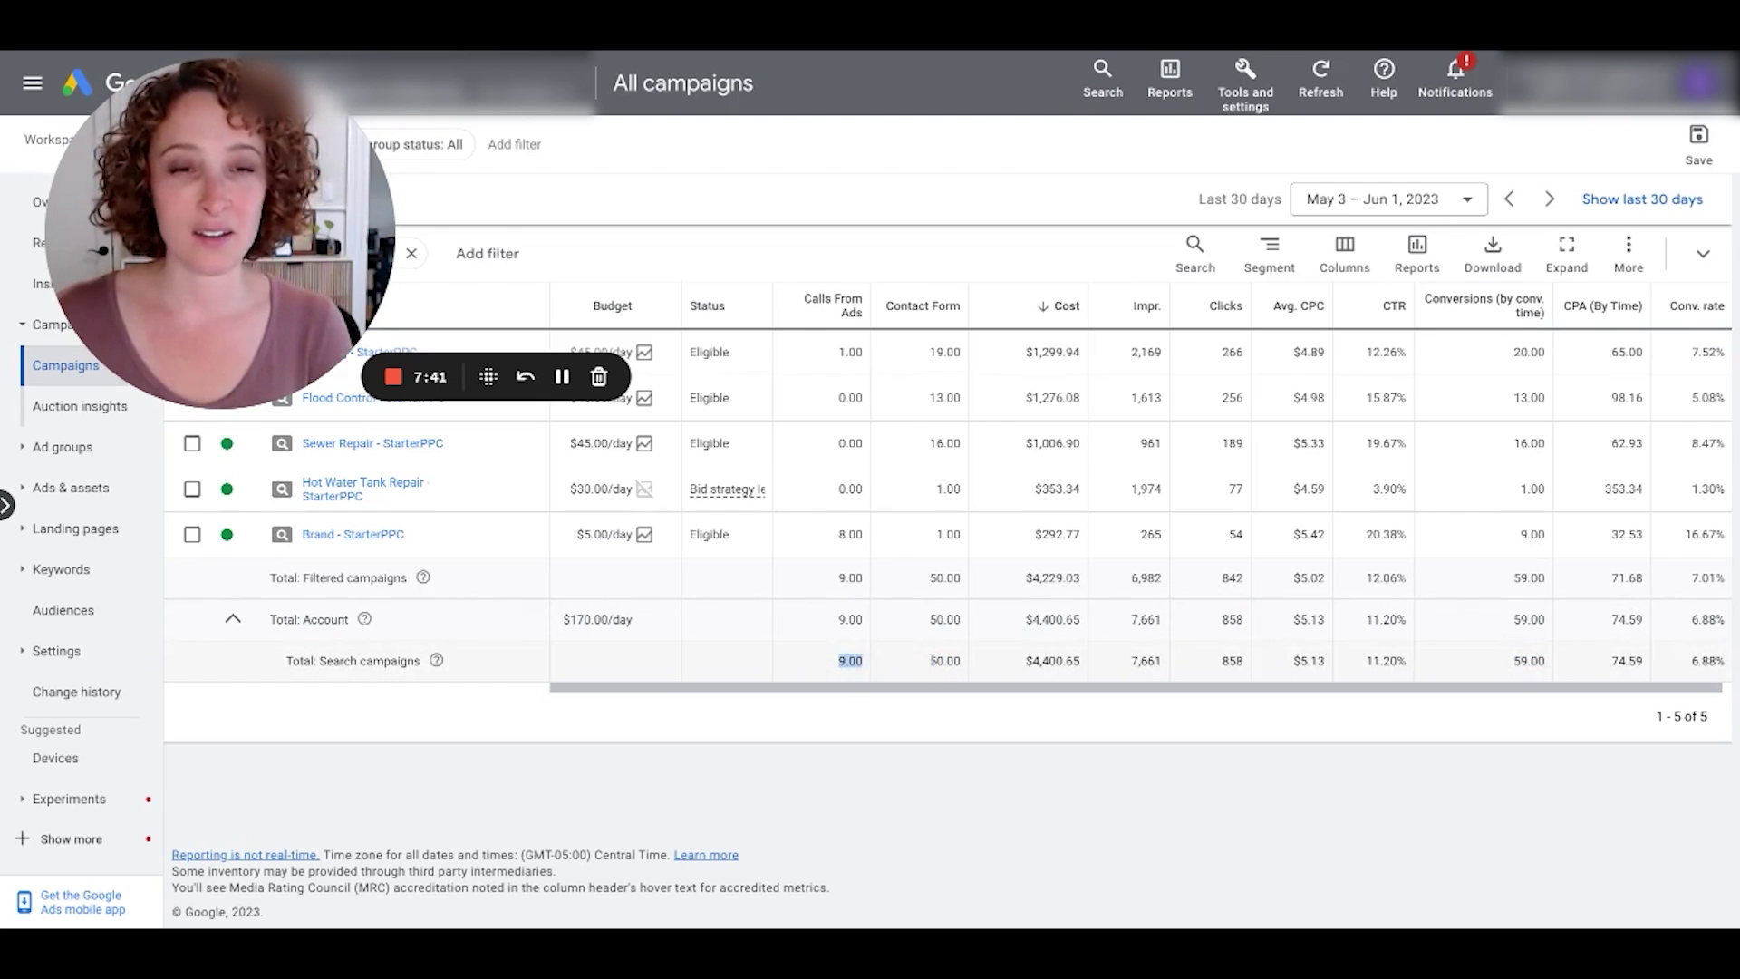
pyautogui.click(829, 678)
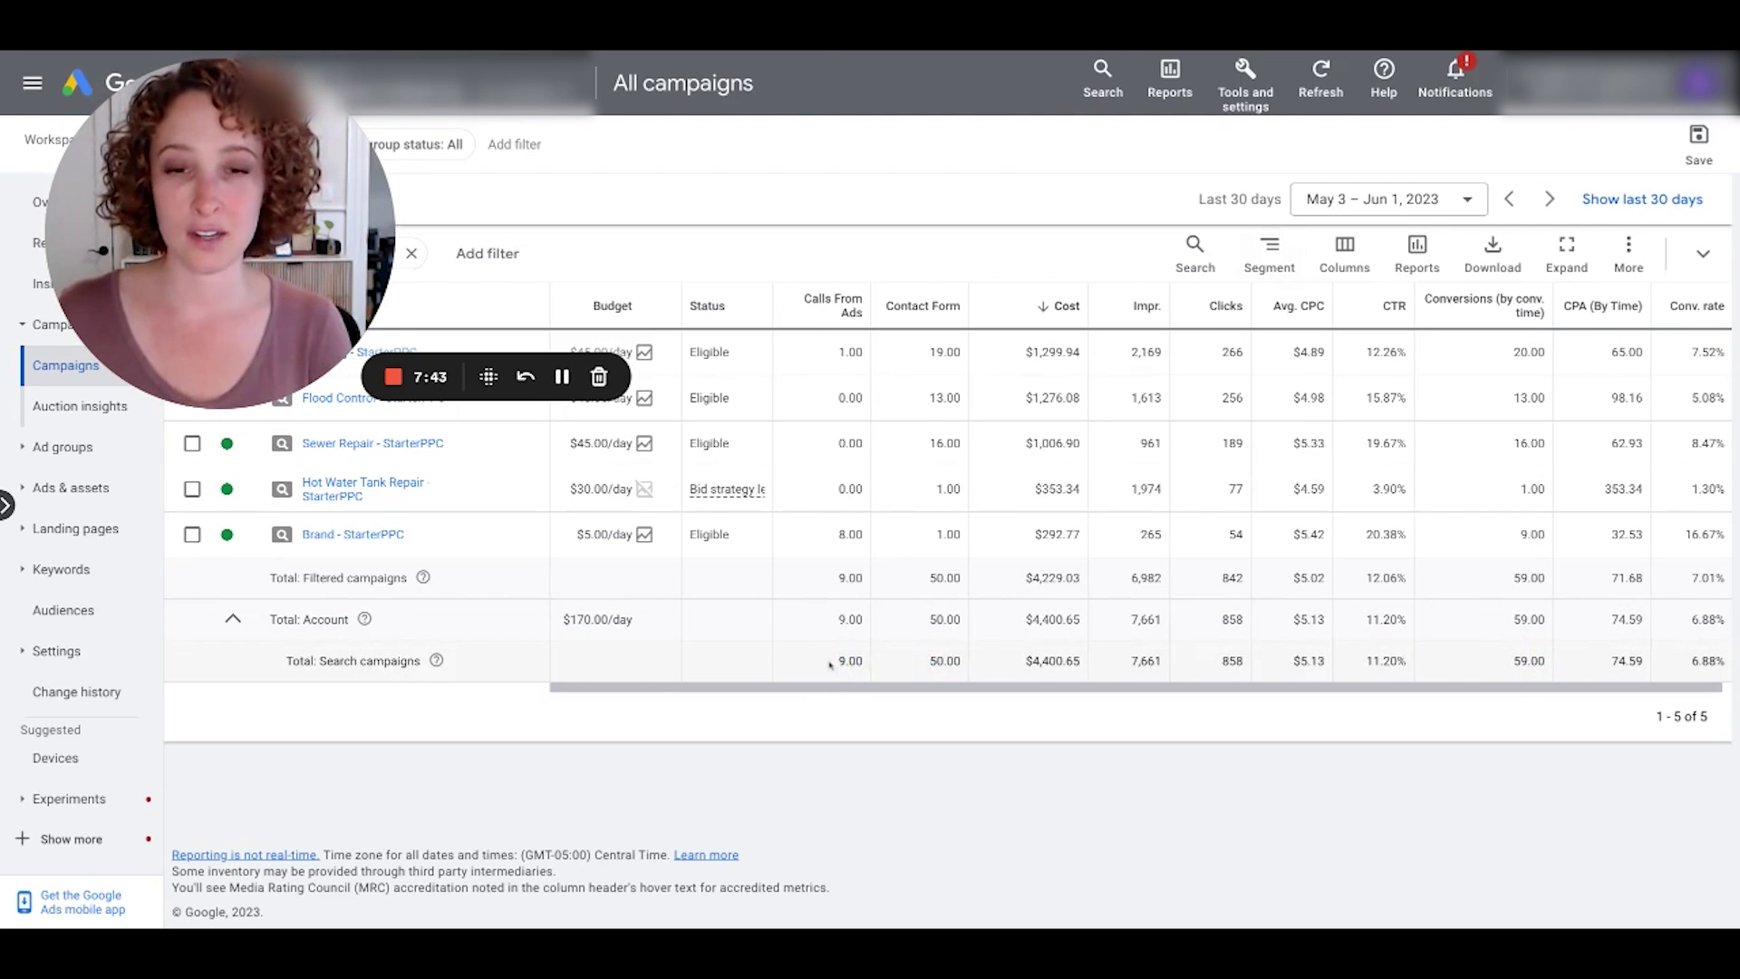
pyautogui.moveTo(830, 665); pyautogui.dragTo(867, 669)
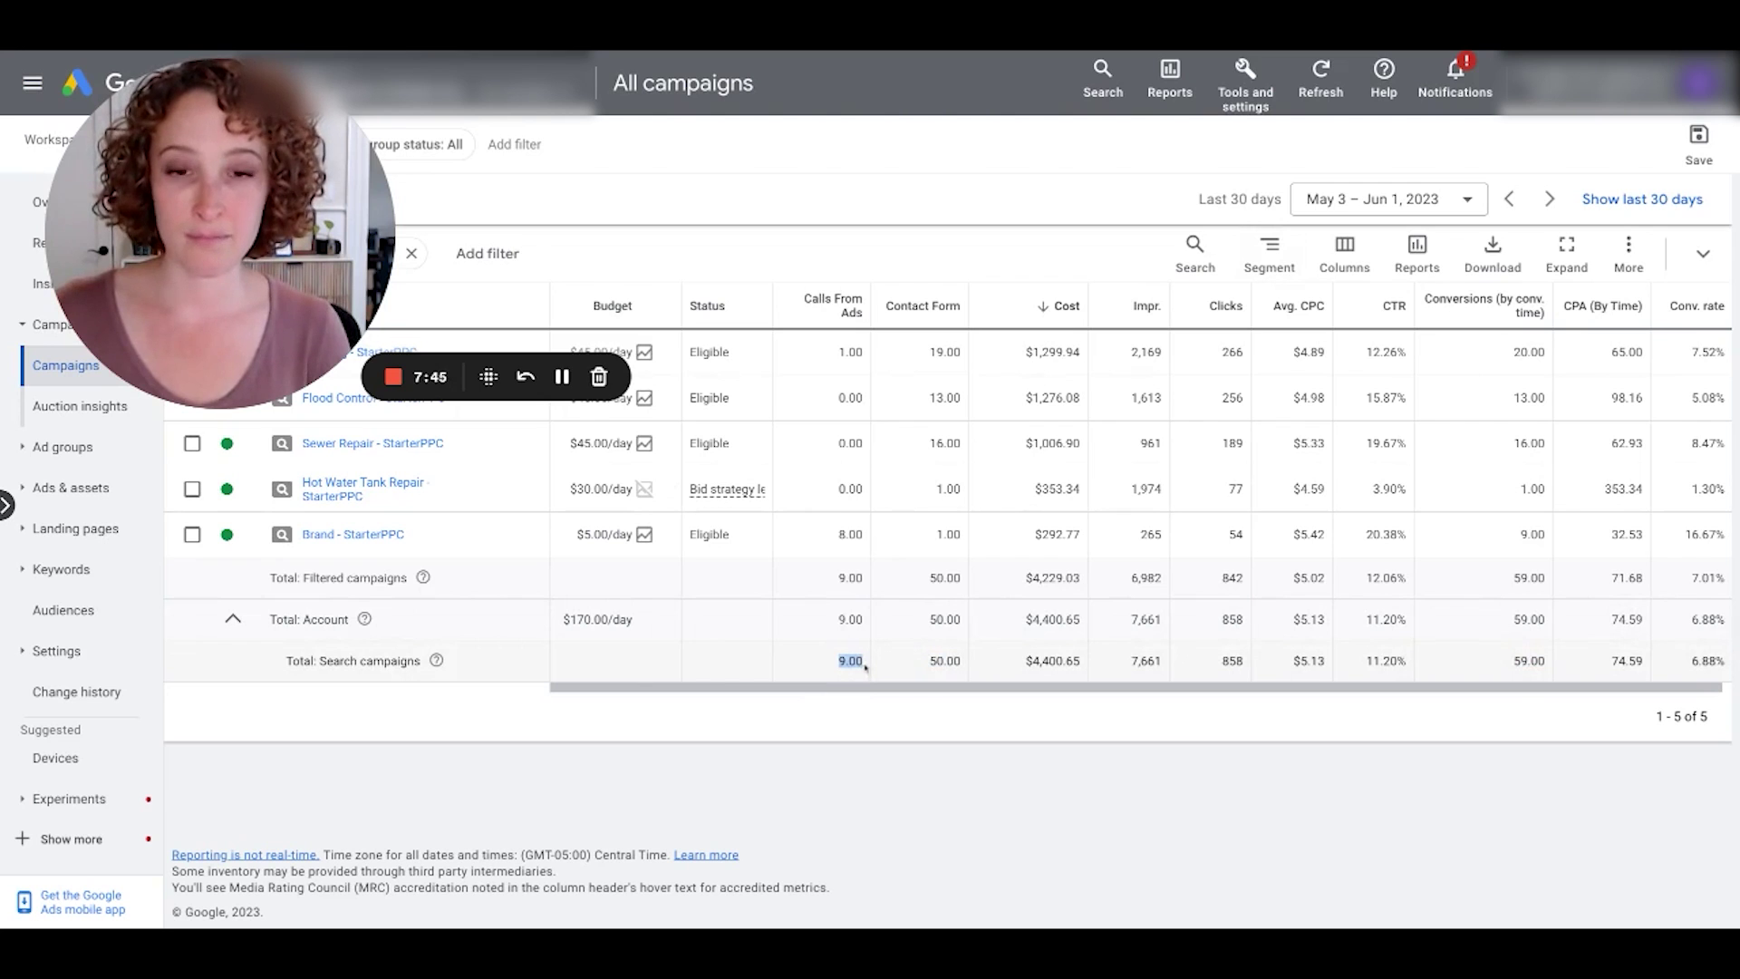
pyautogui.moveTo(914, 672); pyautogui.dragTo(963, 667)
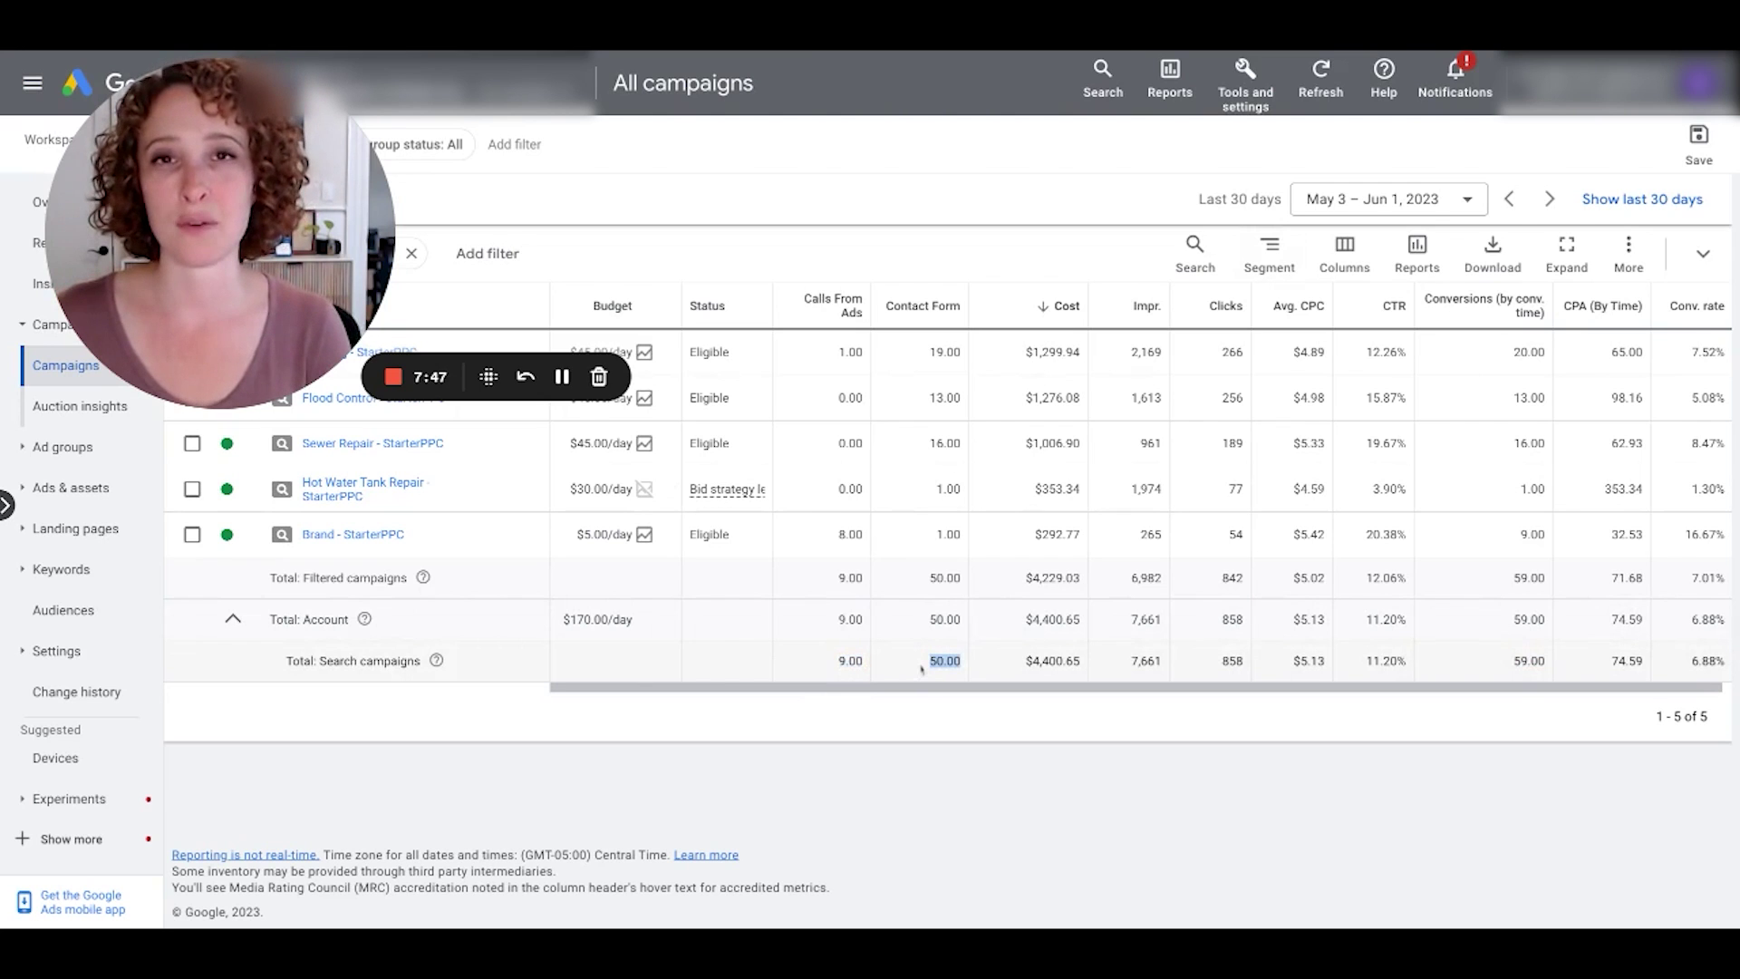
pyautogui.moveTo(220, 234); pyautogui.dragTo(1173, 733)
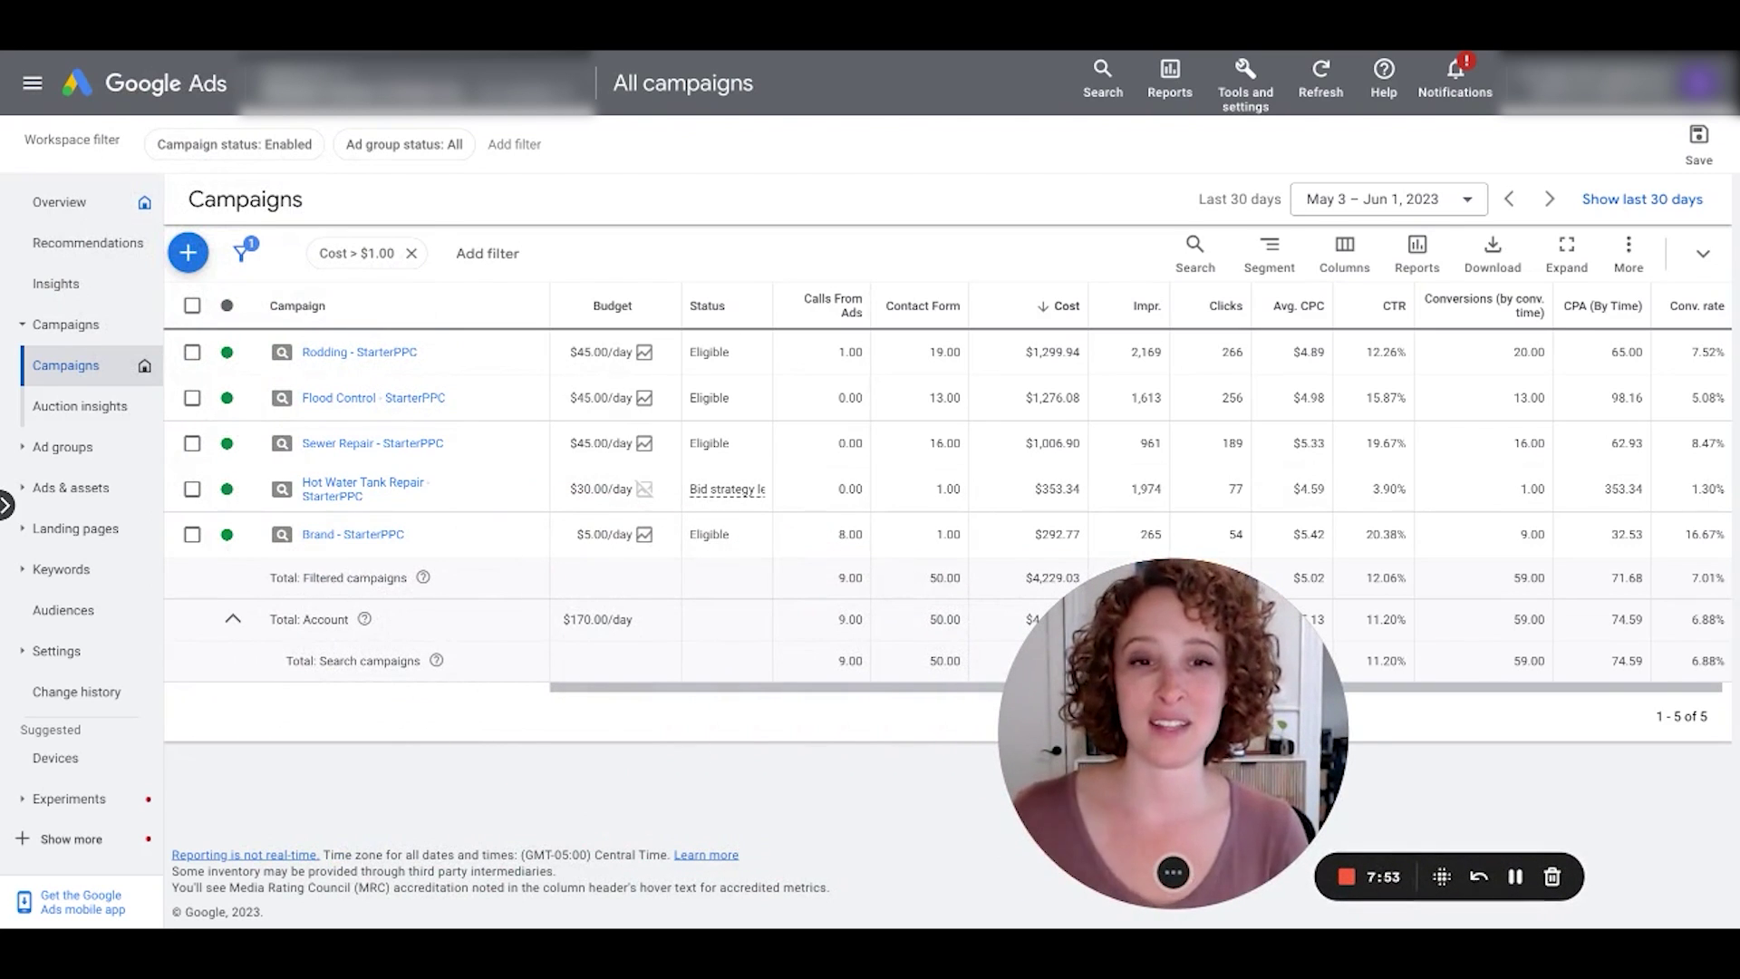
pyautogui.moveTo(1131, 700); pyautogui.dragTo(1209, 554)
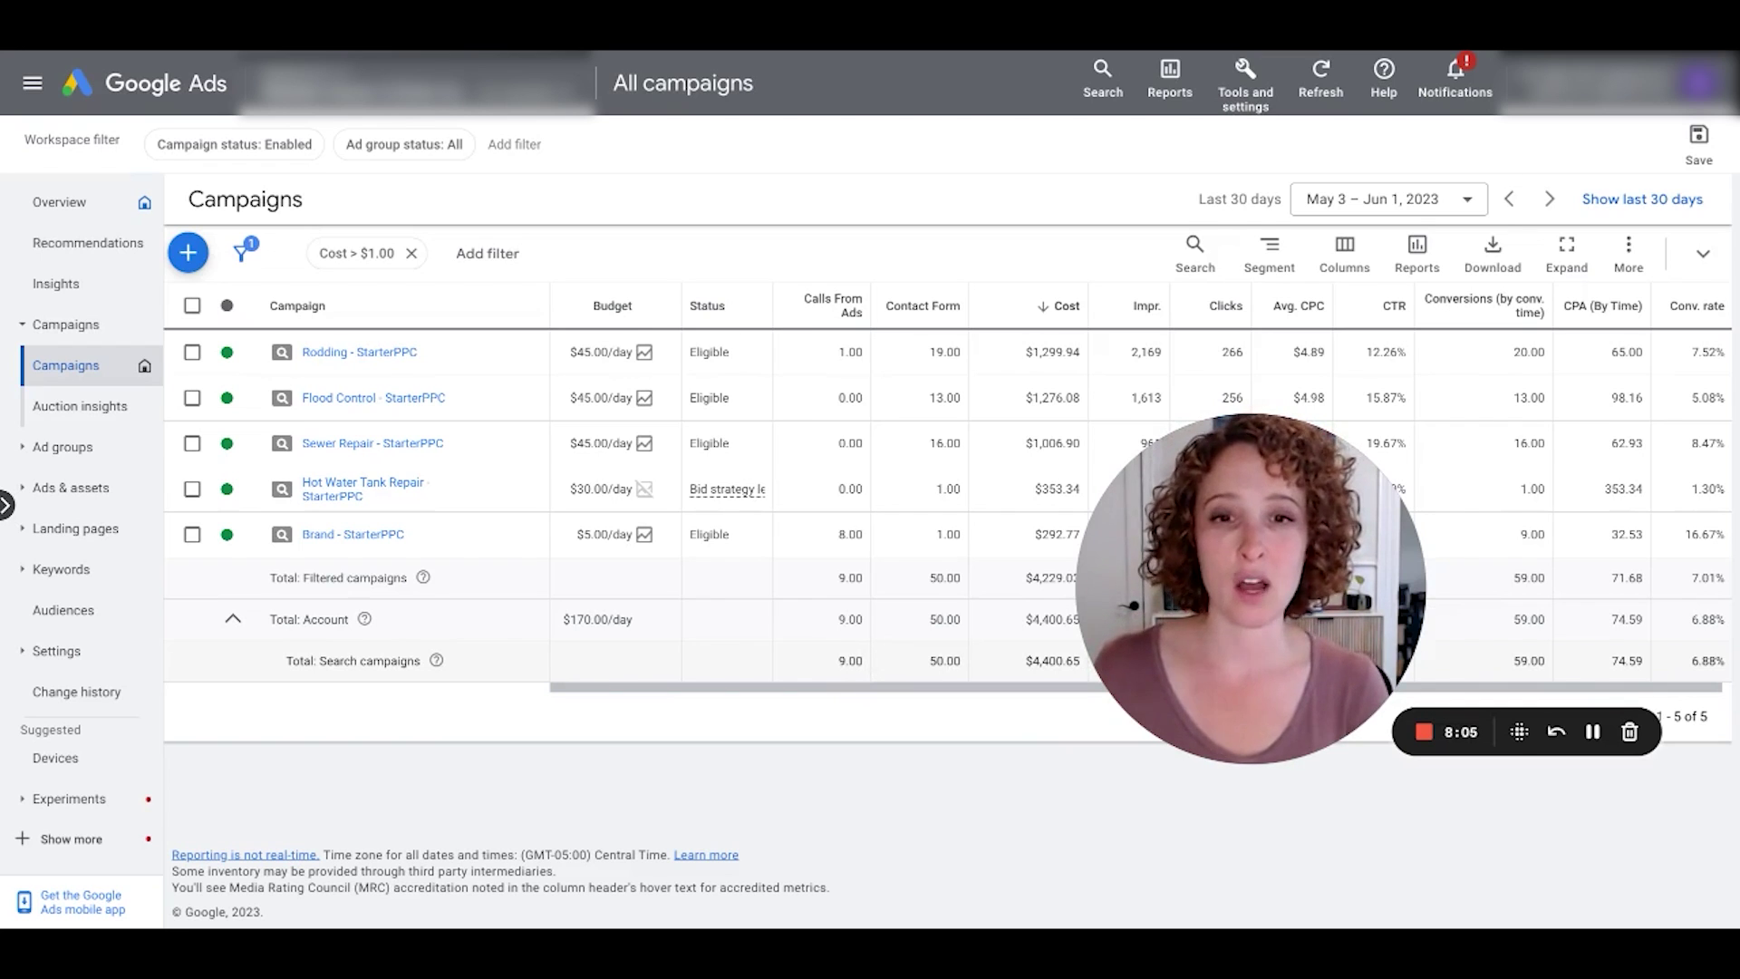
pyautogui.doubleClick(850, 671)
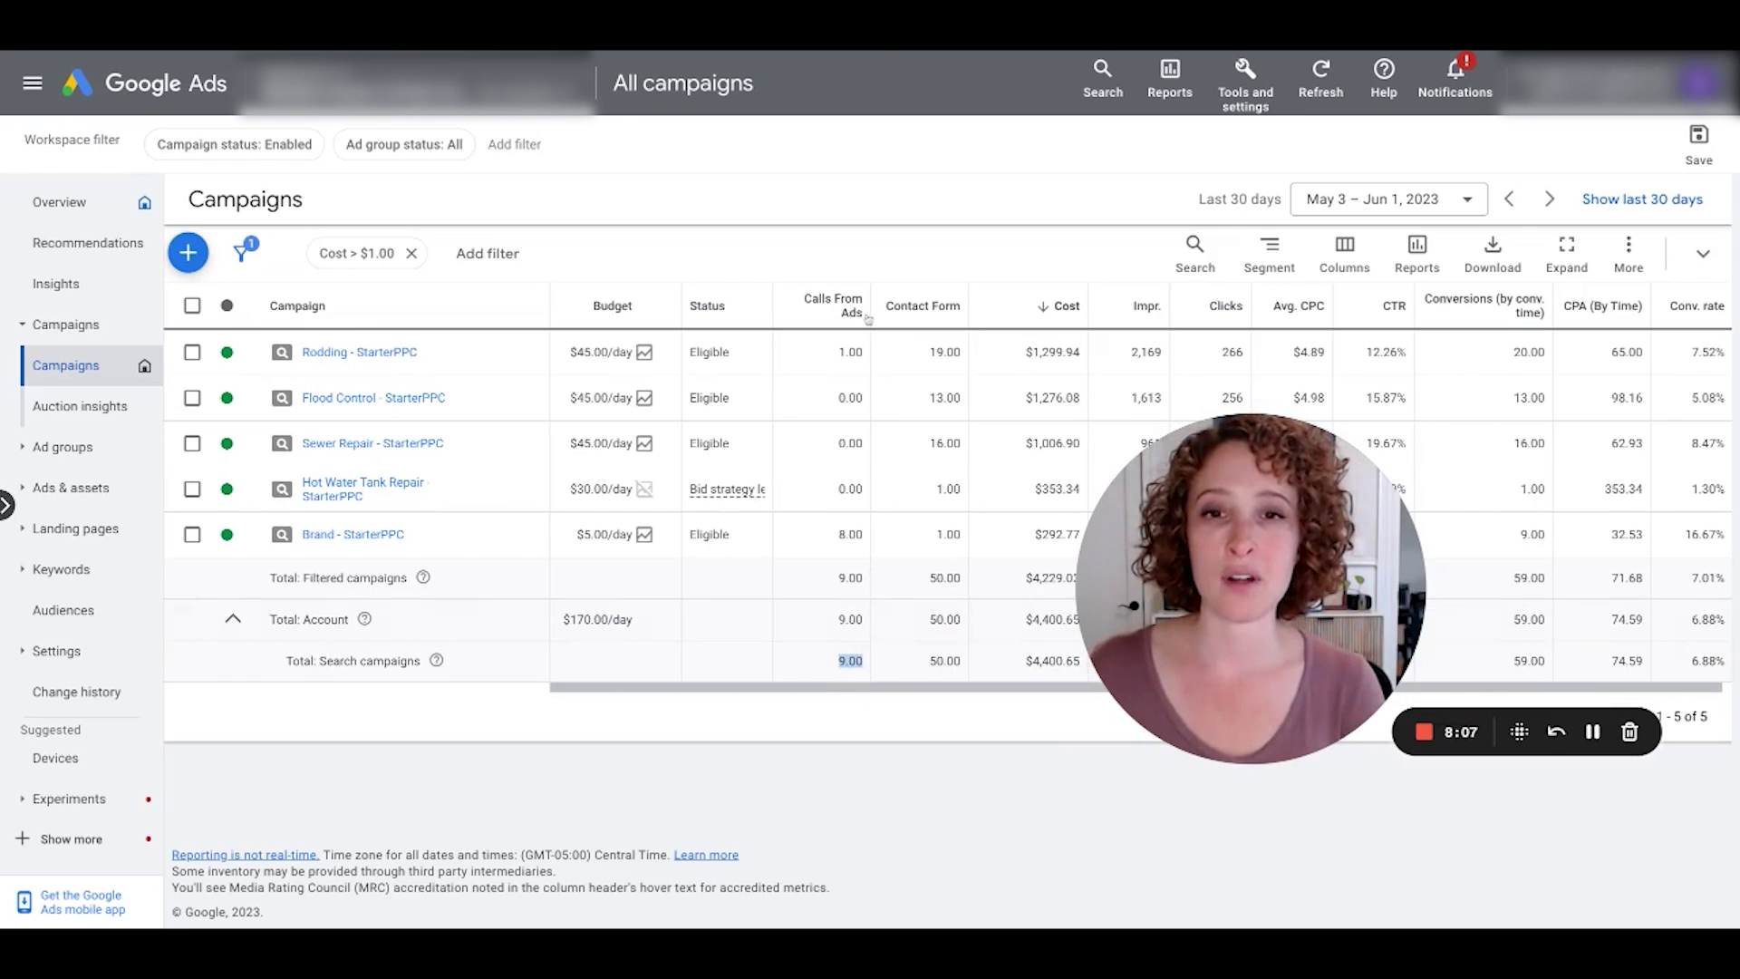